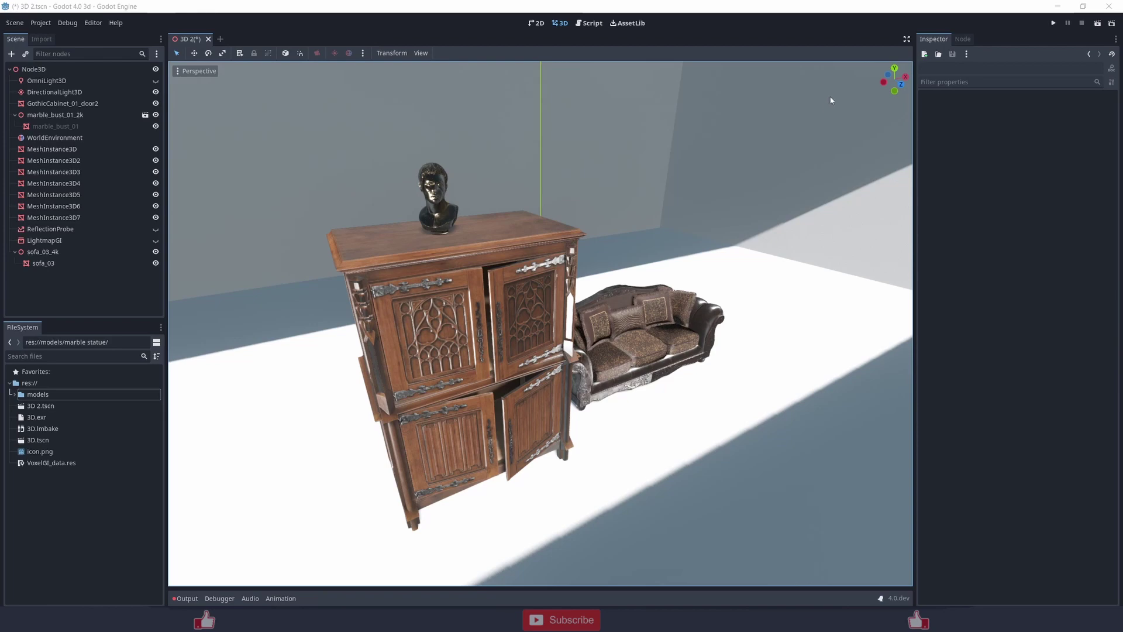
# - Switch to the browser and look through the model library on Poly Haven
pyautogui.moveTo(1122, 228); pyautogui.dragTo(565, 4)
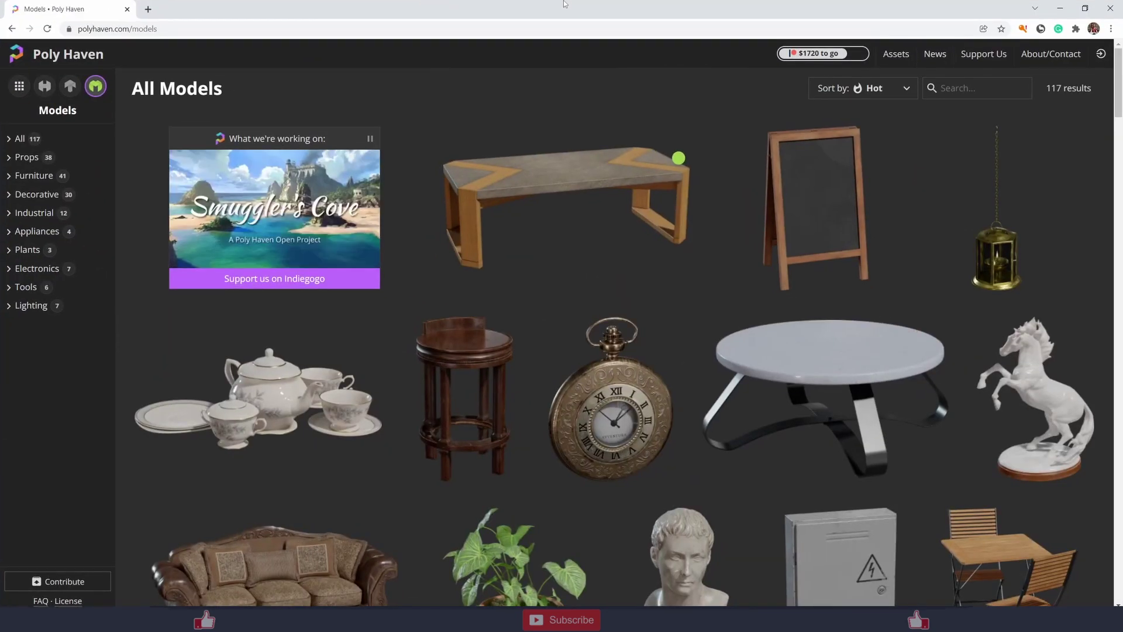
pyautogui.scroll(-5, 401, 205)
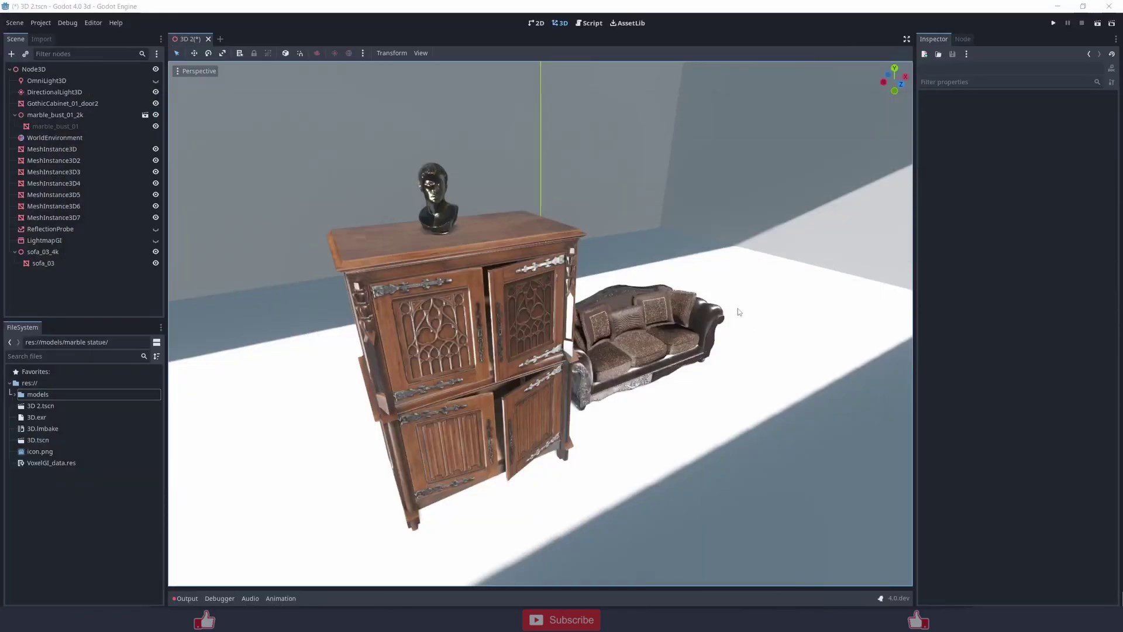
# - Switch back to Godot and examine the lighting on the cabinet, bust and sofa from several angles and distances
pyautogui.moveTo(479, 288)
pyautogui.mouseDown(button='middle')
pyautogui.moveTo(436, 304)
pyautogui.moveTo(495, 304)
pyautogui.mouseUp(button='middle')
pyautogui.scroll(4, 445, 302)
pyautogui.scroll(-3, 451, 300)
pyautogui.moveTo(660, 322); pyautogui.dragTo(643, 300, button='middle')
pyautogui.scroll(-3, 523, 351)
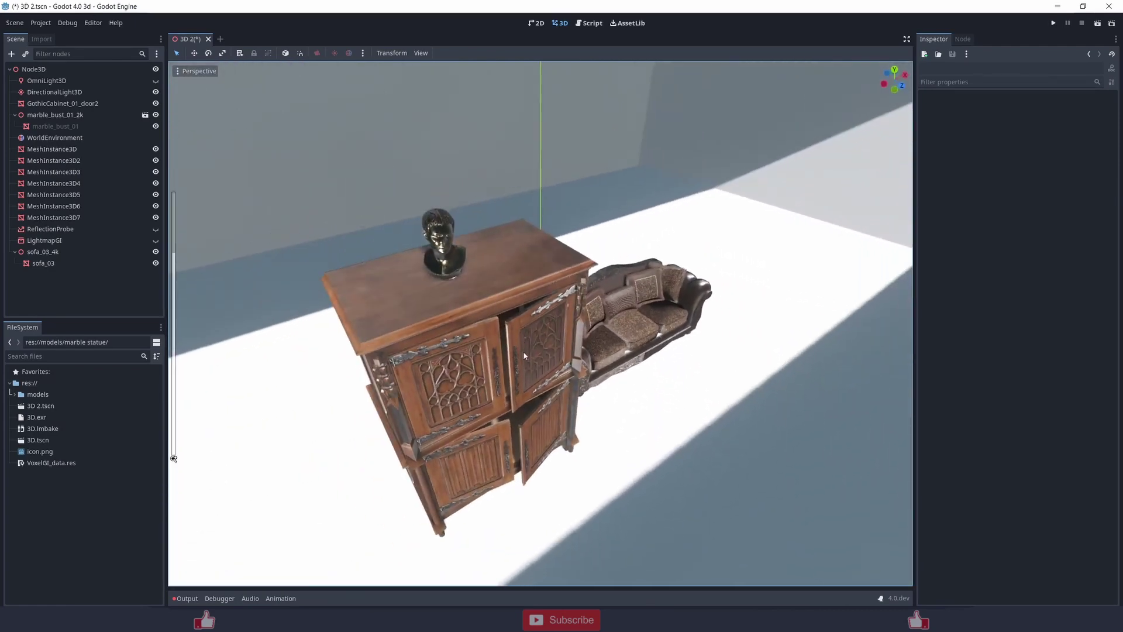
pyautogui.moveTo(523, 351); pyautogui.dragTo(493, 328, button='middle')
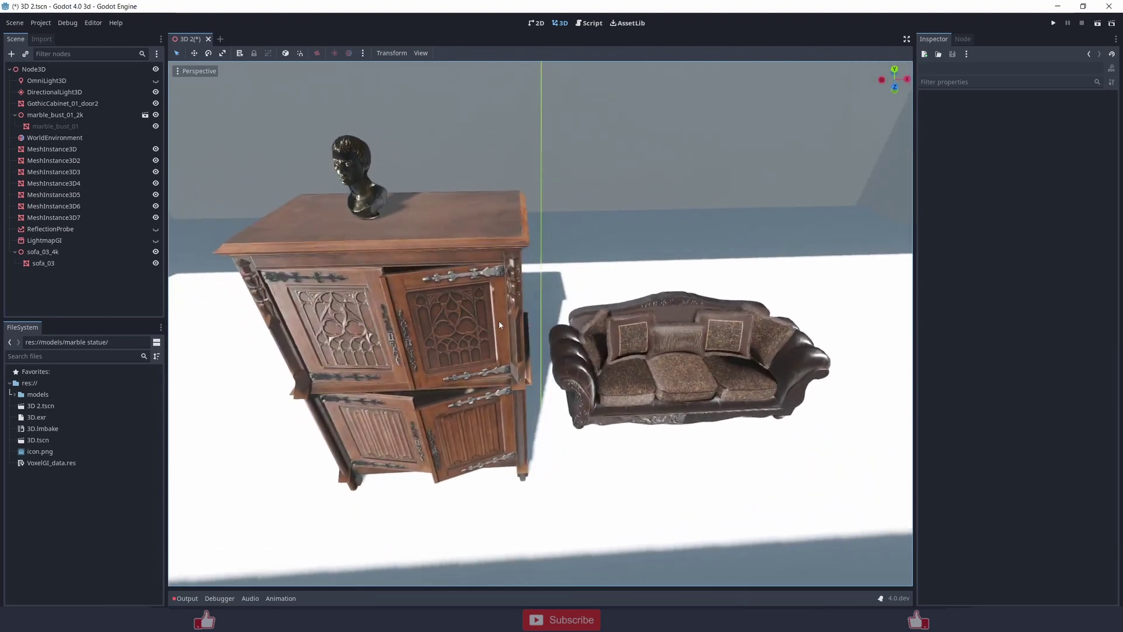
pyautogui.moveTo(498, 320); pyautogui.dragTo(451, 307, button='middle')
pyautogui.scroll(2, 731, 460)
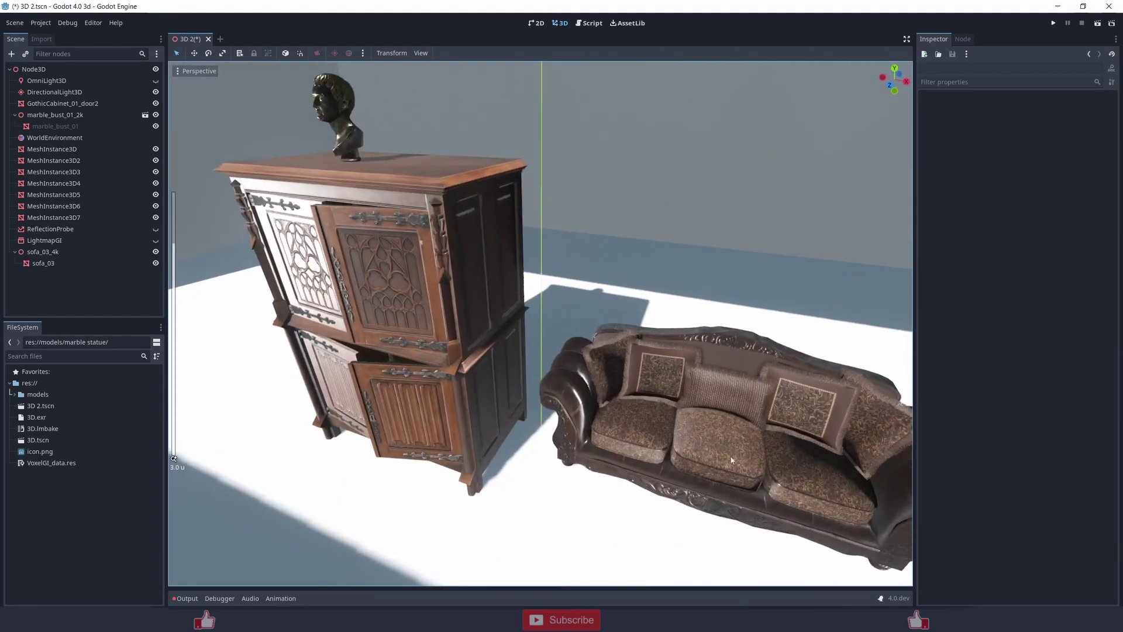
pyautogui.keyDown('shift'); pyautogui.moveTo(731, 460); pyautogui.dragTo(705, 454, button='middle'); pyautogui.keyUp('shift')
pyautogui.scroll(10, 655, 408)
pyautogui.scroll(-10, 680, 441)
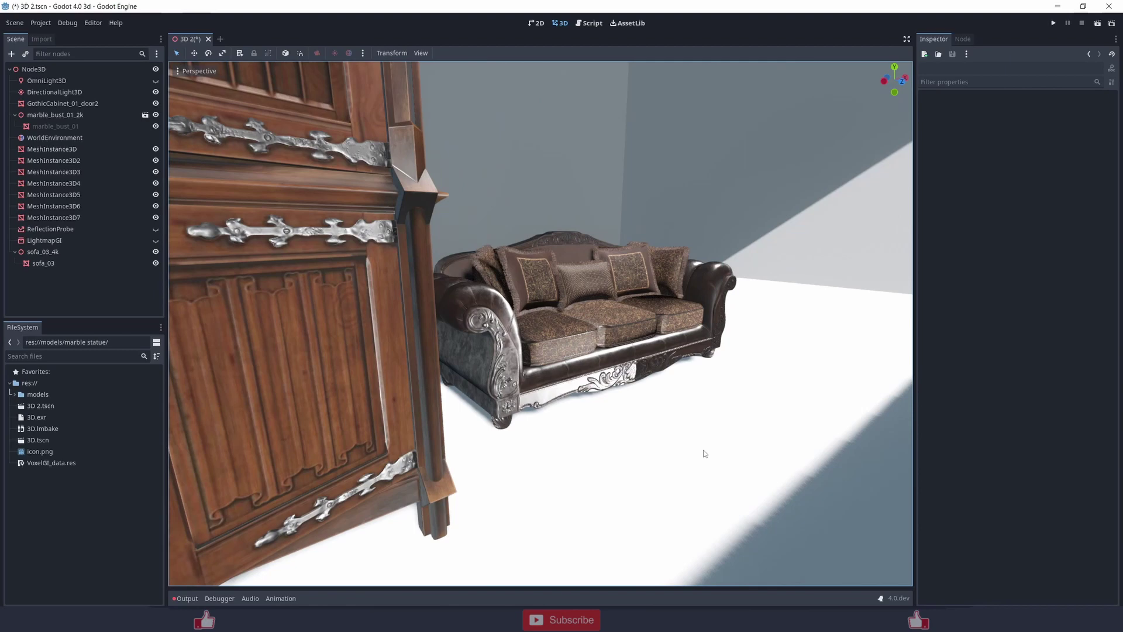
pyautogui.scroll(-5, 705, 453)
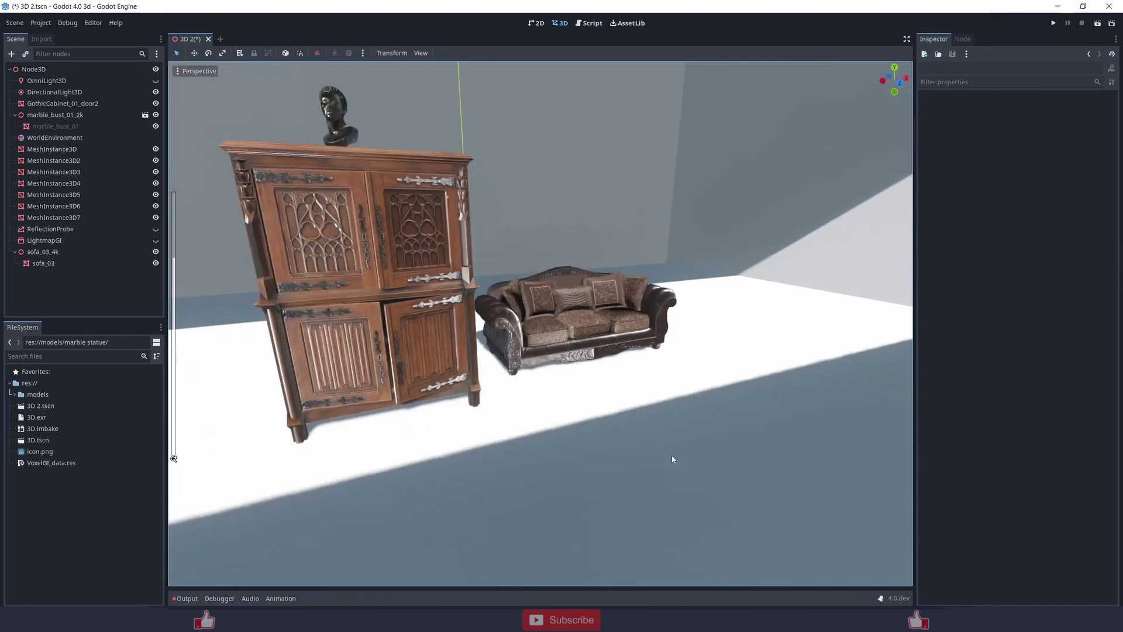
pyautogui.moveTo(672, 459); pyautogui.dragTo(615, 467, button='middle')
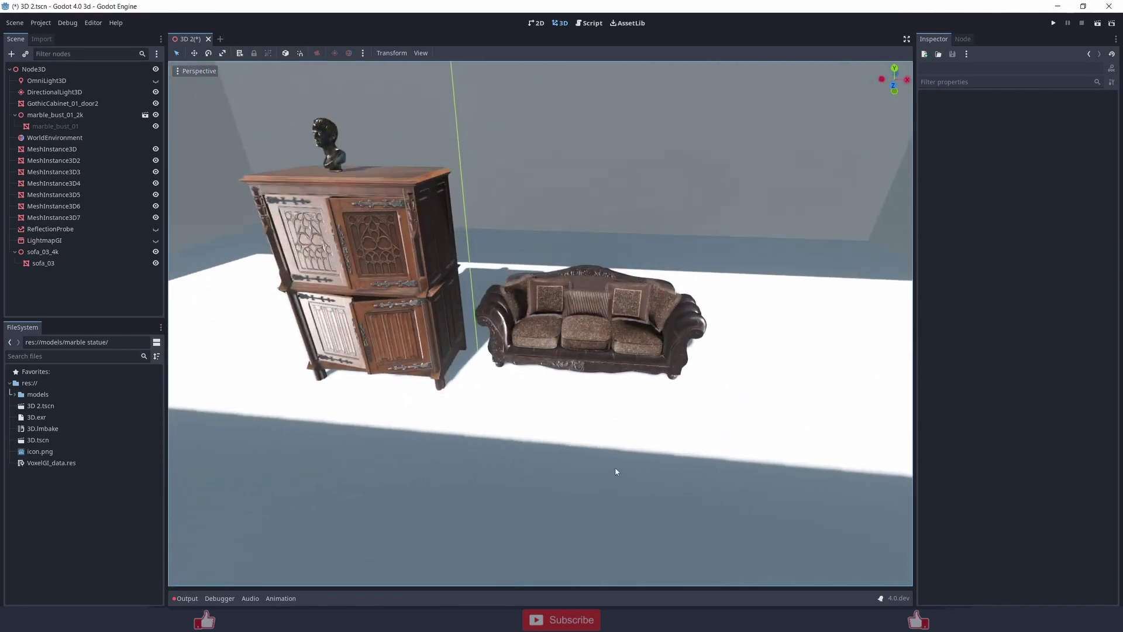
pyautogui.moveTo(326, 389); pyautogui.dragTo(299, 349, button='middle')
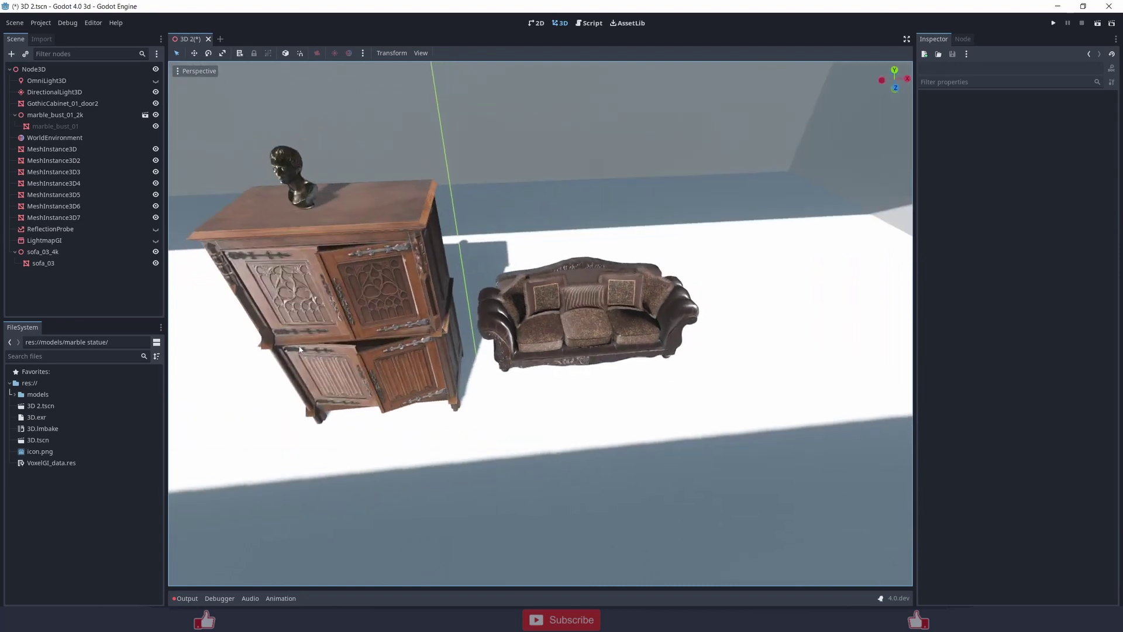
pyautogui.click(65, 138)
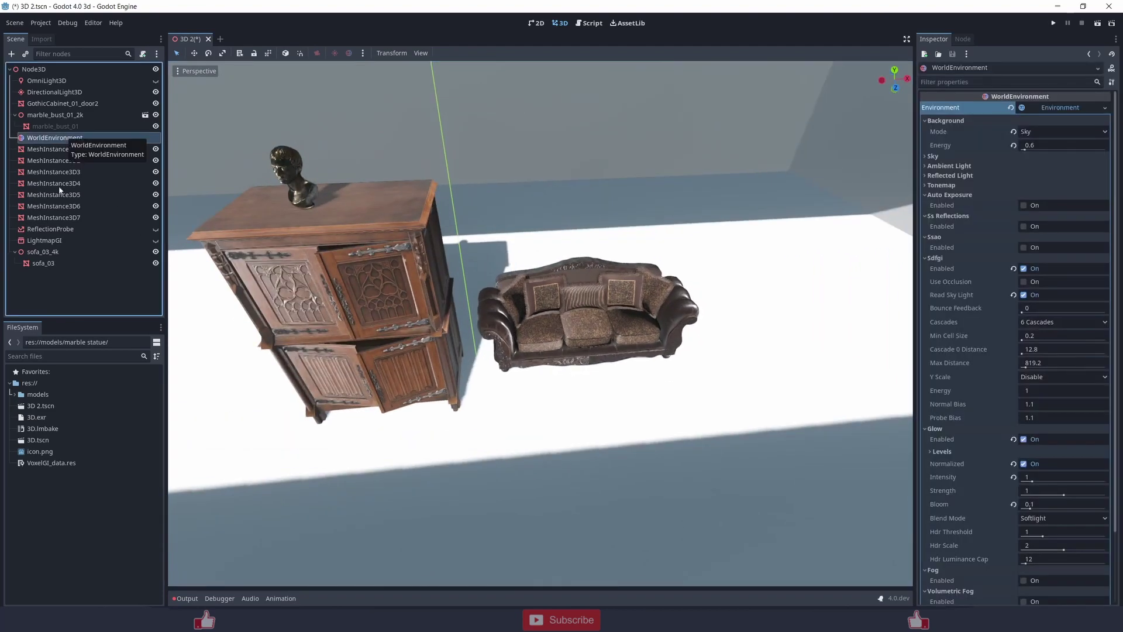
pyautogui.moveTo(363, 235); pyautogui.dragTo(471, 231, button='middle')
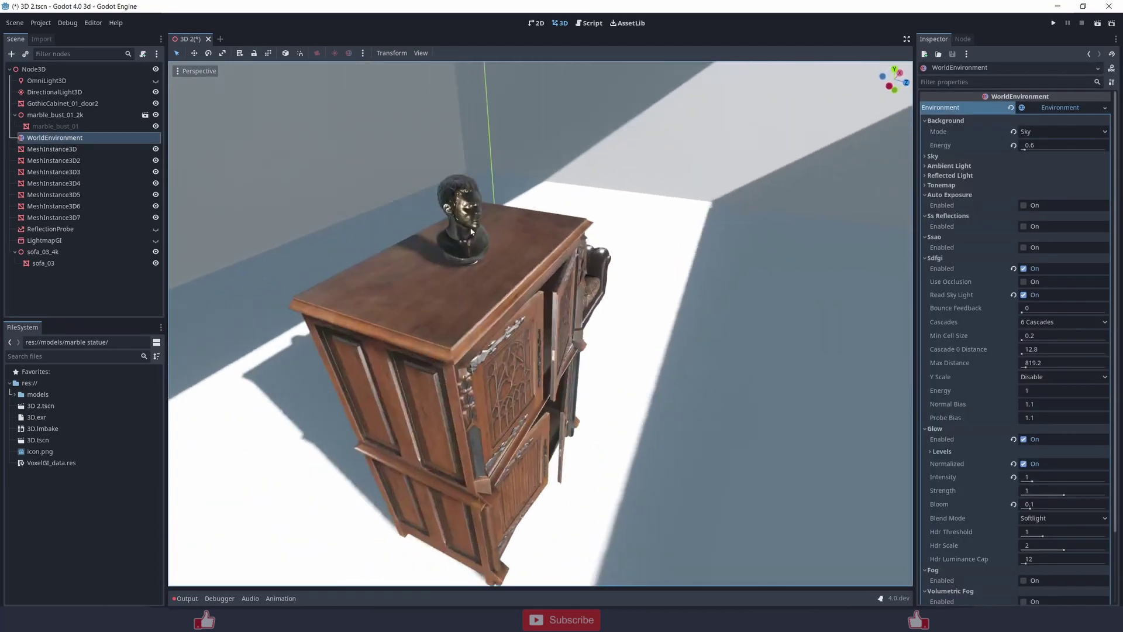
pyautogui.moveTo(609, 300); pyautogui.dragTo(576, 298, button='middle')
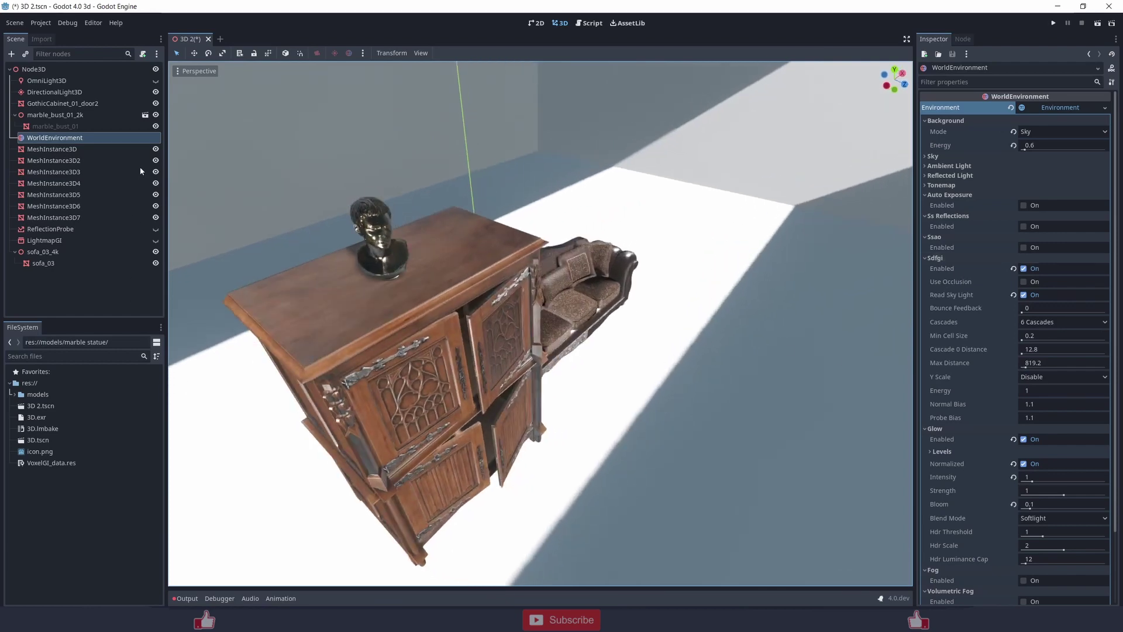
pyautogui.click(117, 282)
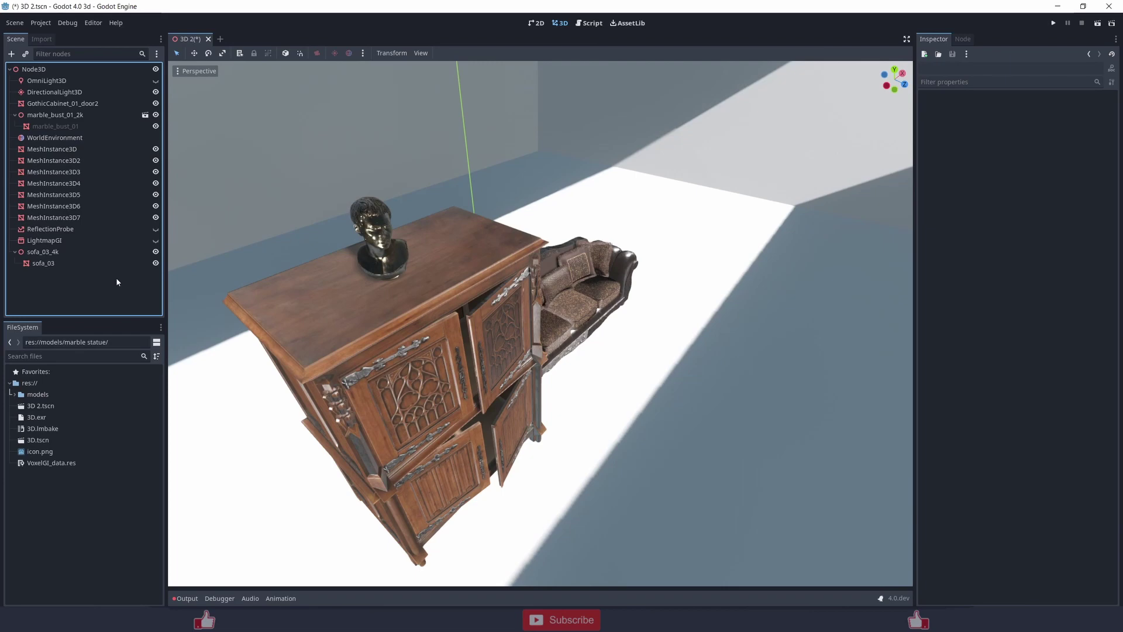
# - Select the WorldEnvironment node and open its Sky resource and the PhysicalSkyMaterial settings
pyautogui.click(82, 137)
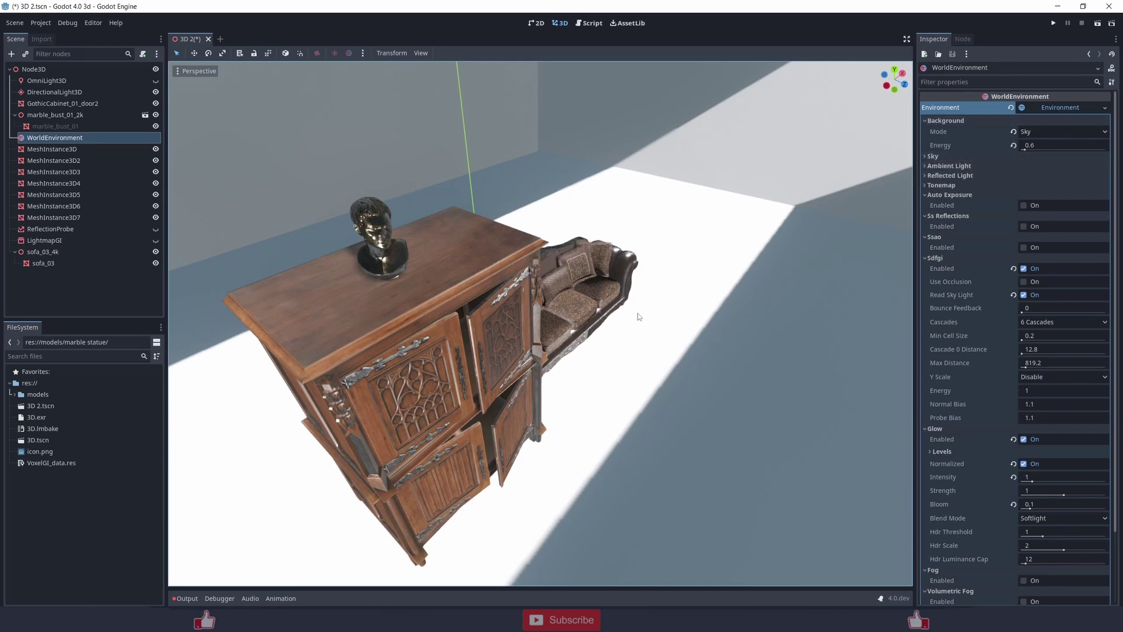
pyautogui.scroll(-20, 638, 313)
pyautogui.moveTo(499, 326); pyautogui.dragTo(615, 304, button='middle')
pyautogui.scroll(5, 592, 339)
pyautogui.scroll(5, 592, 339)
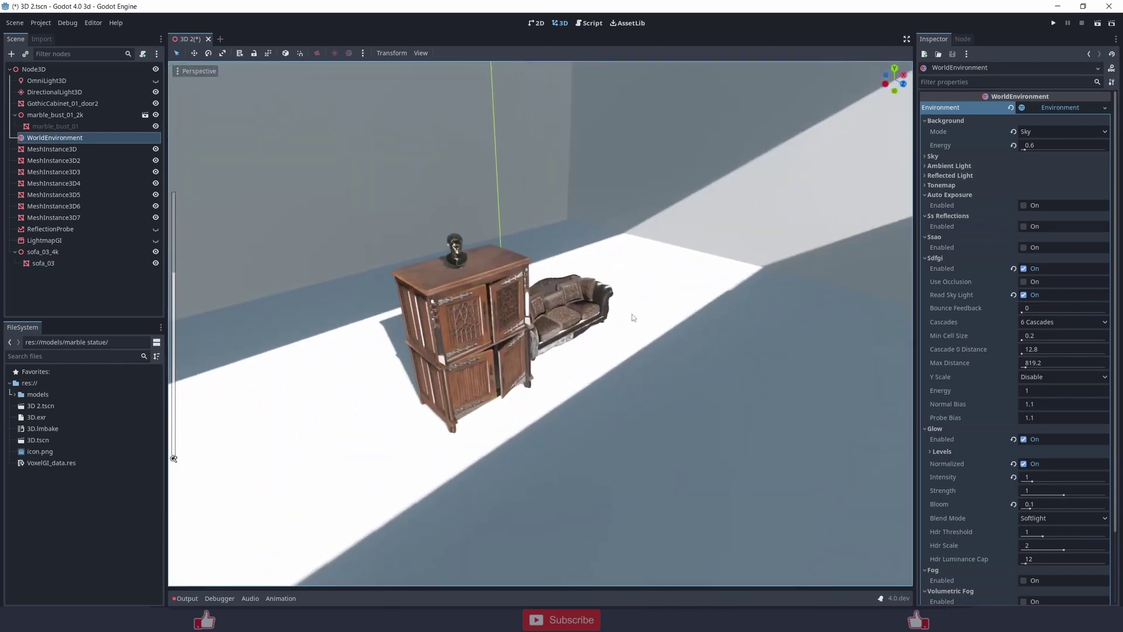
pyautogui.click(933, 156)
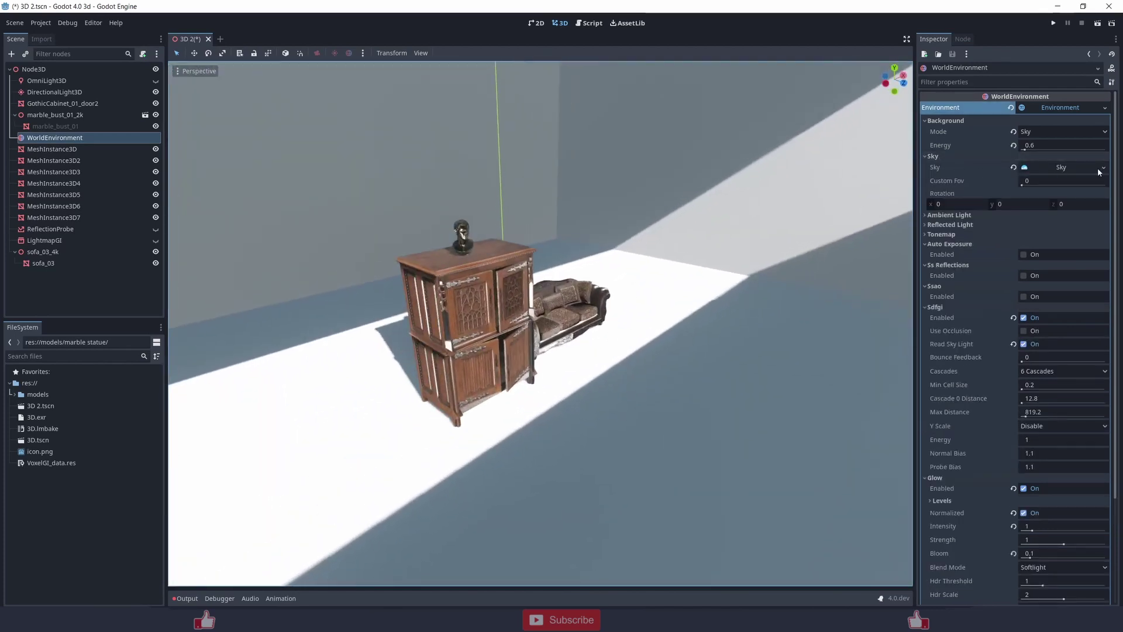
pyautogui.click(1062, 170)
pyautogui.click(1081, 182)
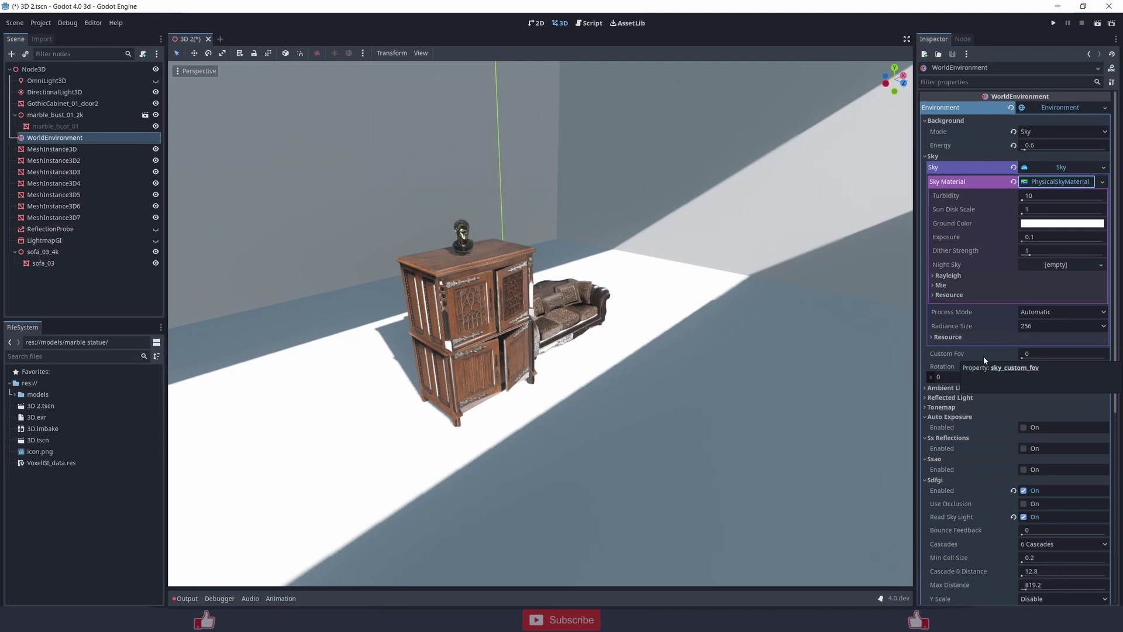
# - Review the environment's Ambient Light, Reflected Light and Tonemap settings, including the available tonemap modes
pyautogui.scroll(-3, 1011, 354)
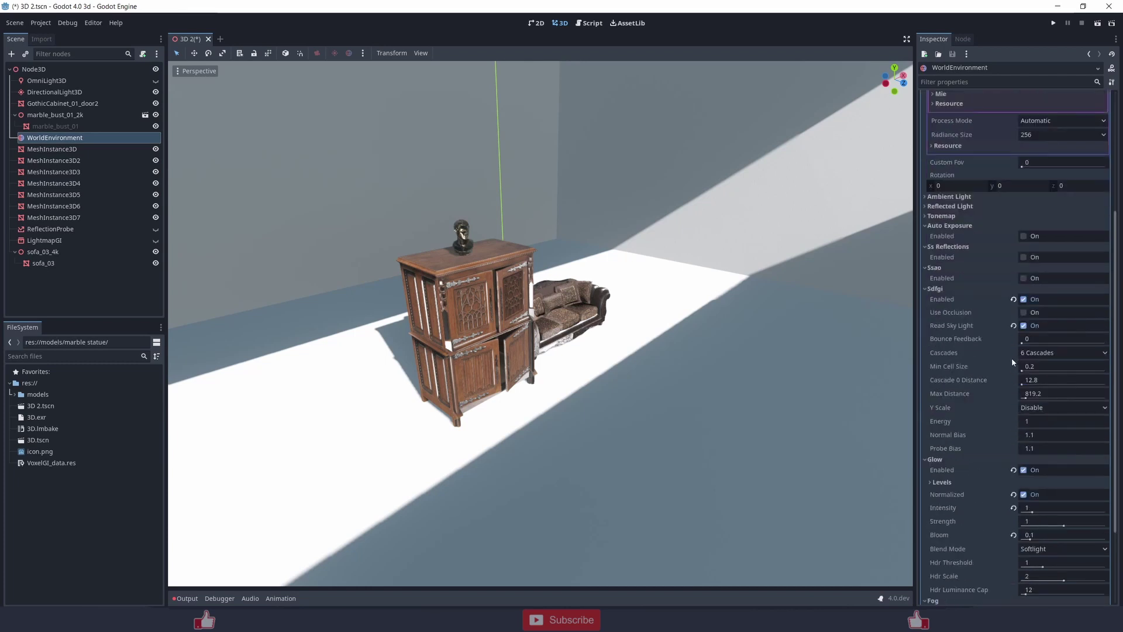
pyautogui.click(953, 196)
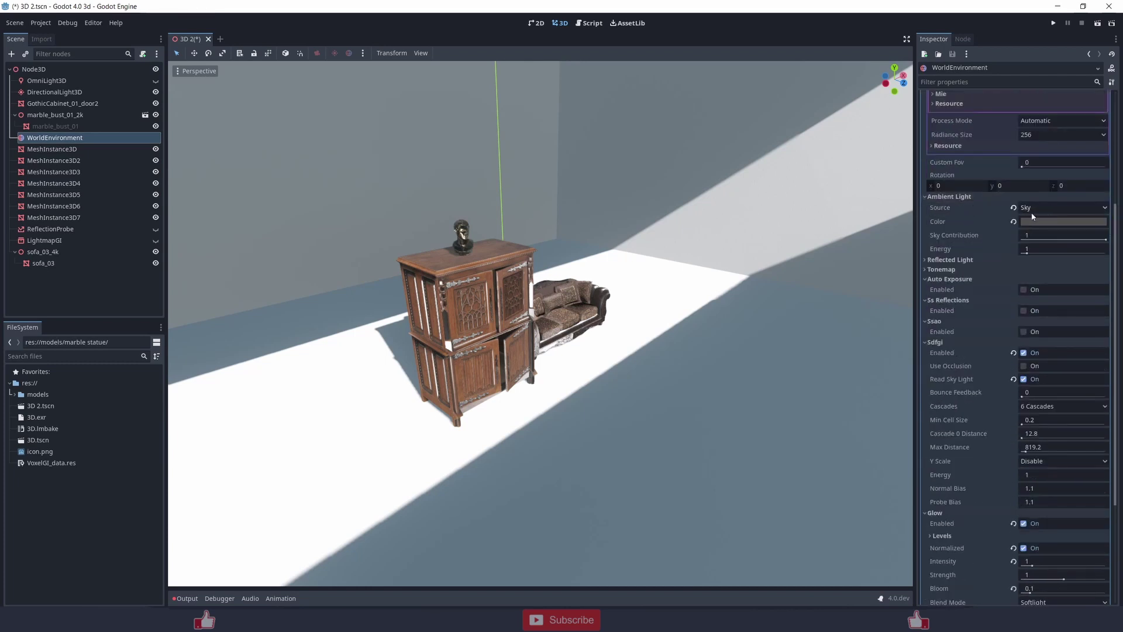
pyautogui.moveTo(1030, 223)
pyautogui.click(988, 261)
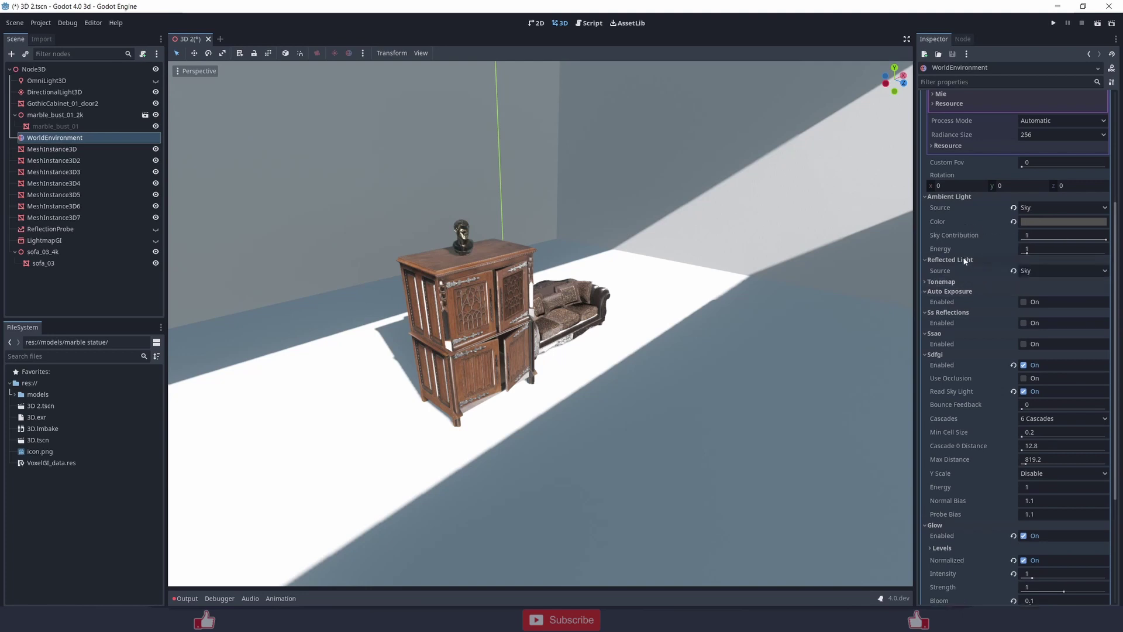
pyautogui.click(968, 282)
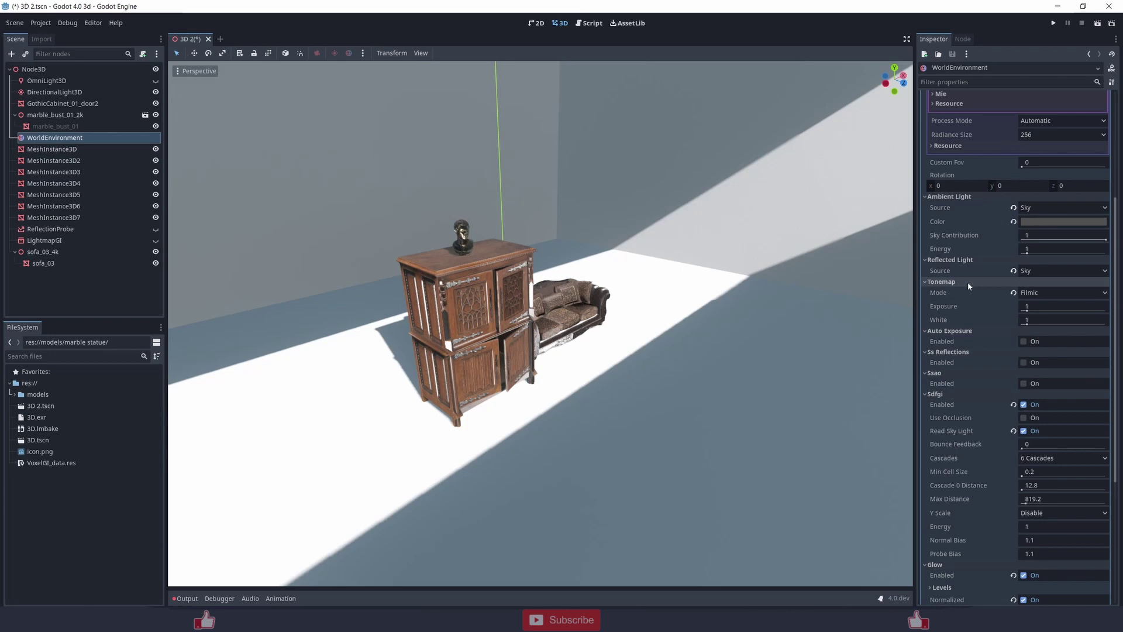
pyautogui.click(1055, 294)
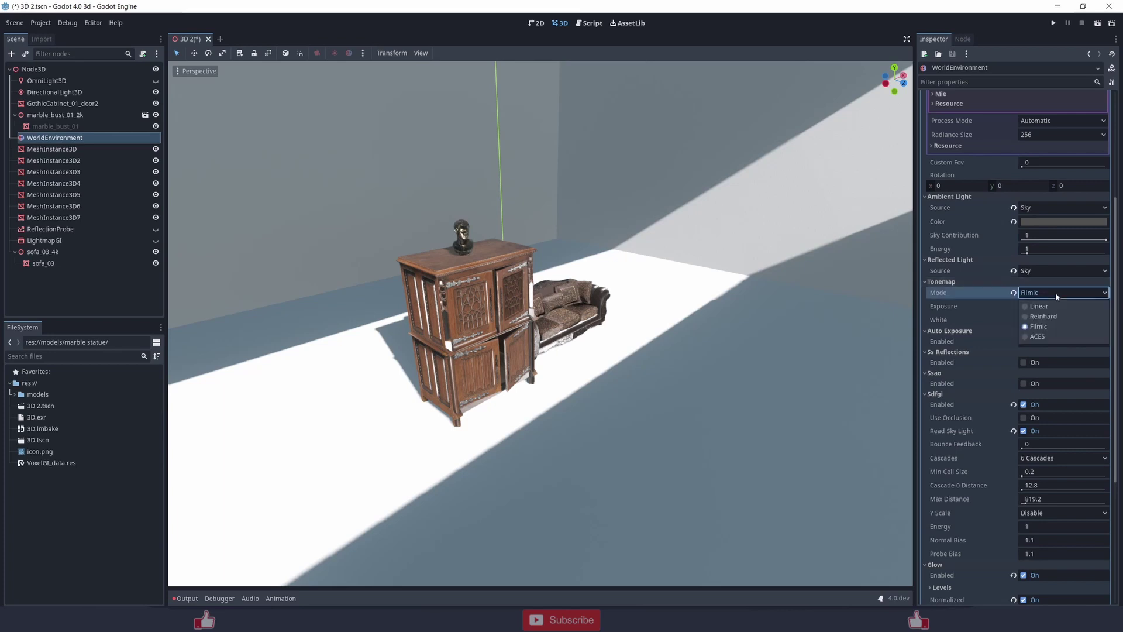
pyautogui.click(951, 292)
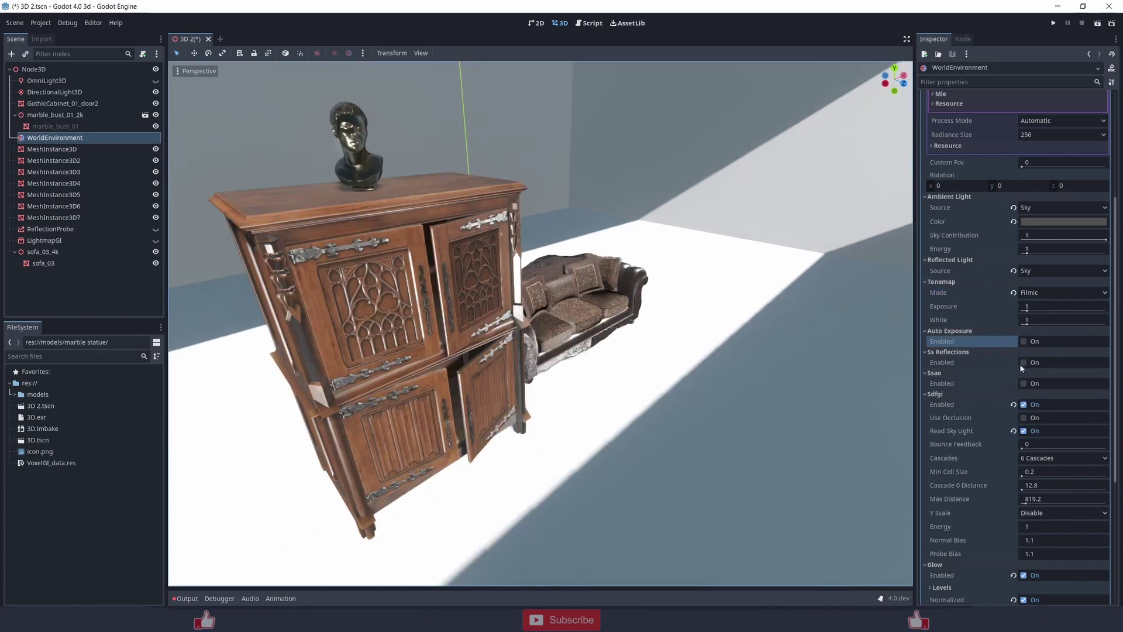
# - Try screen-space reflections in the environment, examine the metallic bust up close, and switch them back off
pyautogui.click(1023, 362)
pyautogui.click(1023, 362)
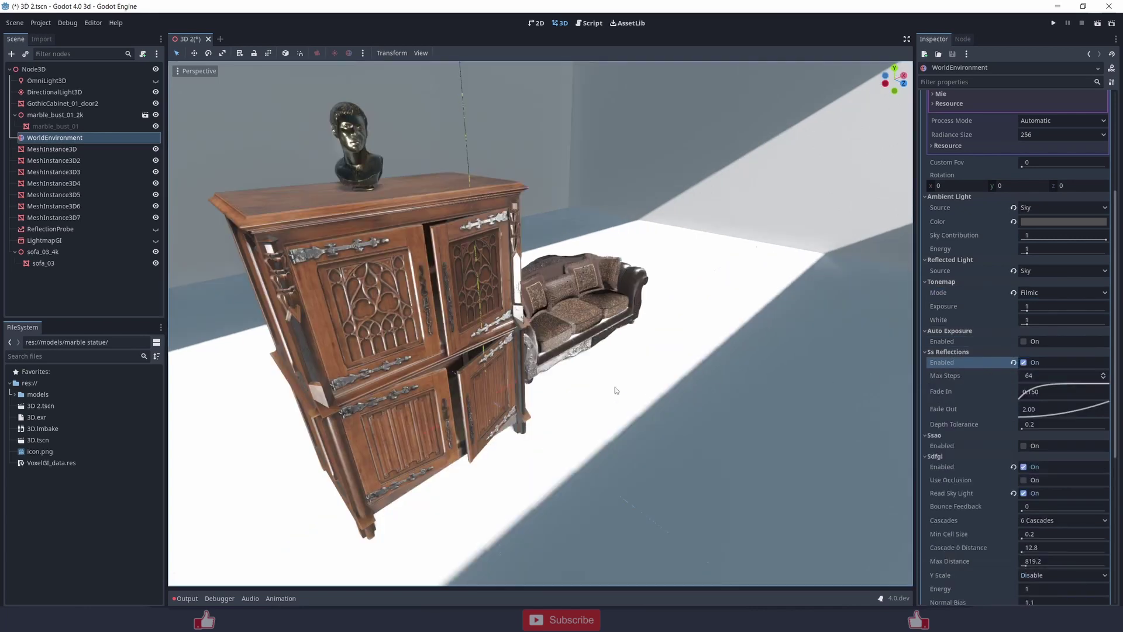
pyautogui.moveTo(650, 368); pyautogui.dragTo(739, 392, button='middle')
pyautogui.scroll(10, 753, 345)
pyautogui.keyDown('shift'); pyautogui.moveTo(754, 345); pyautogui.dragTo(744, 375, button='middle'); pyautogui.keyUp('shift')
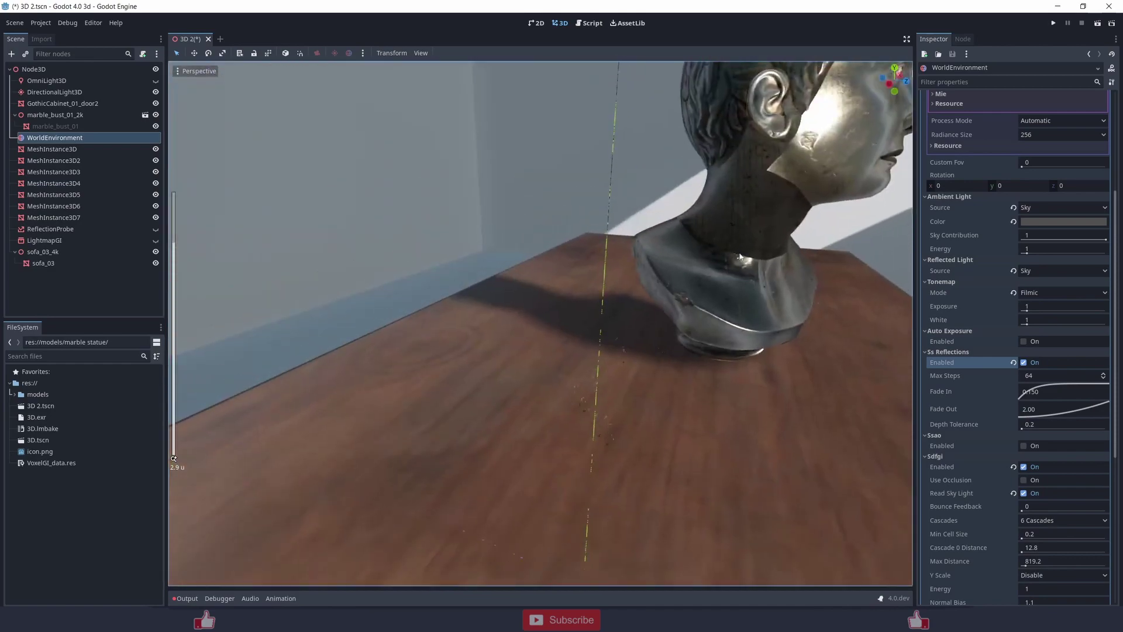
pyautogui.keyDown('shift'); pyautogui.moveTo(787, 154); pyautogui.dragTo(769, 248, button='middle'); pyautogui.keyUp('shift')
pyautogui.click(1025, 362)
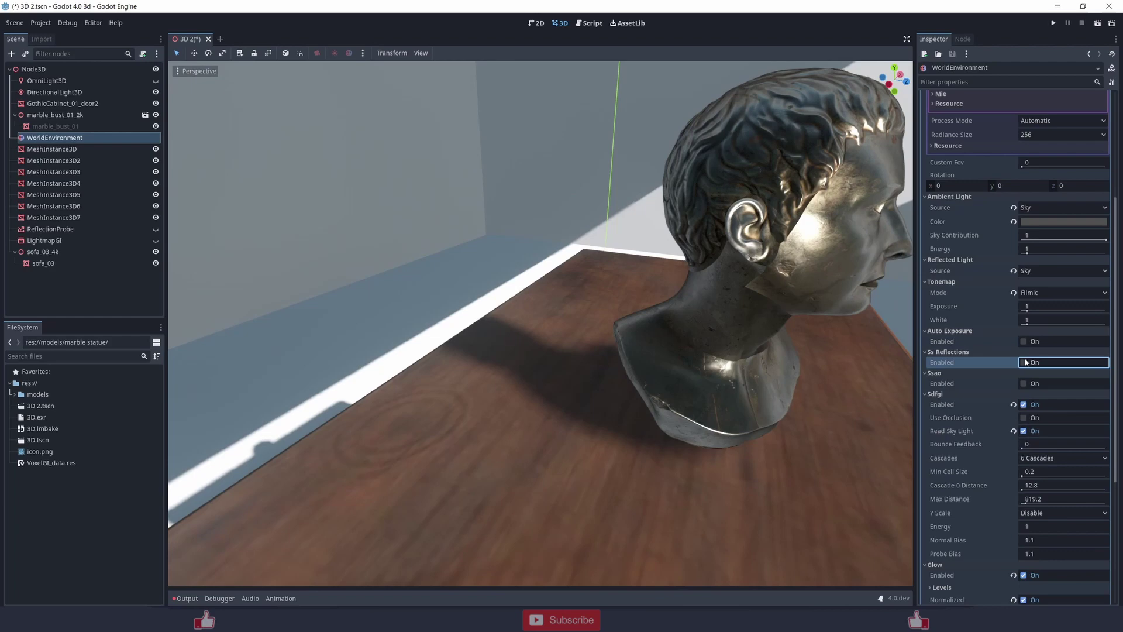
# - Disable SDFGI in the environment and compare the lighting from outside the room and close to the bust
pyautogui.scroll(-12, 679, 381)
pyautogui.moveTo(679, 381); pyautogui.dragTo(611, 366, button='middle')
pyautogui.click(1024, 404)
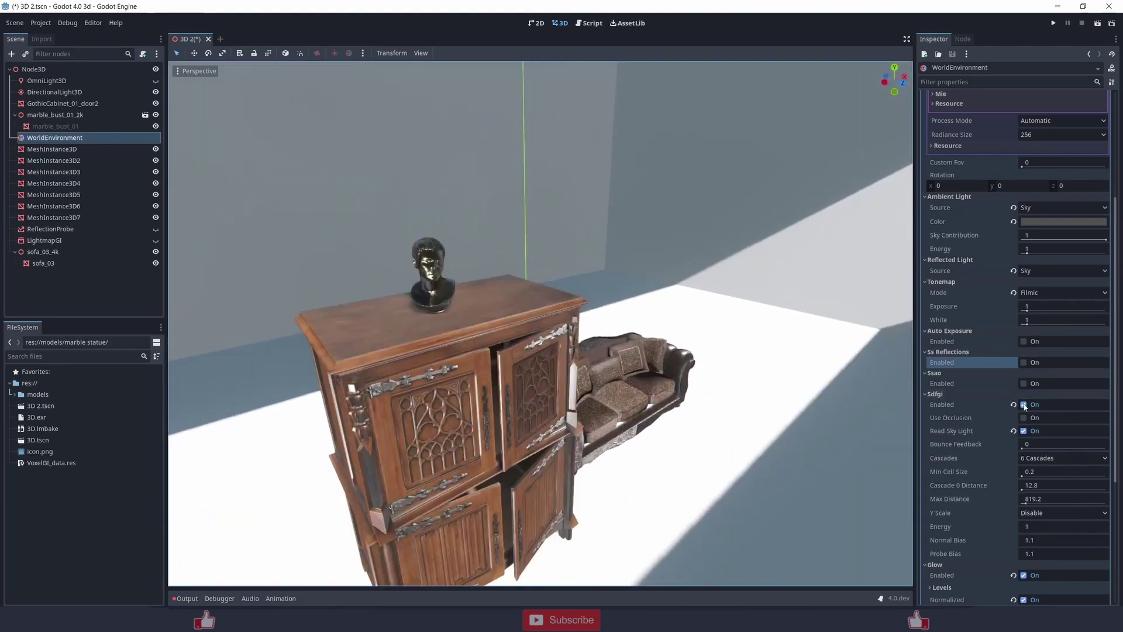
pyautogui.scroll(-8, 591, 362)
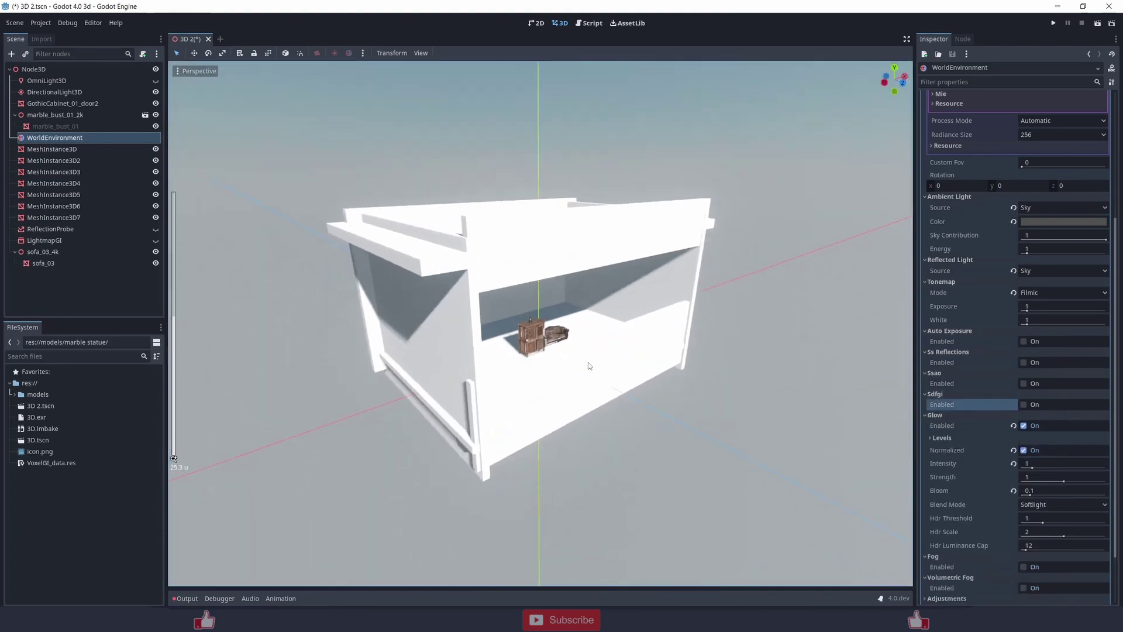
pyautogui.scroll(10, 587, 362)
pyautogui.scroll(6, 626, 358)
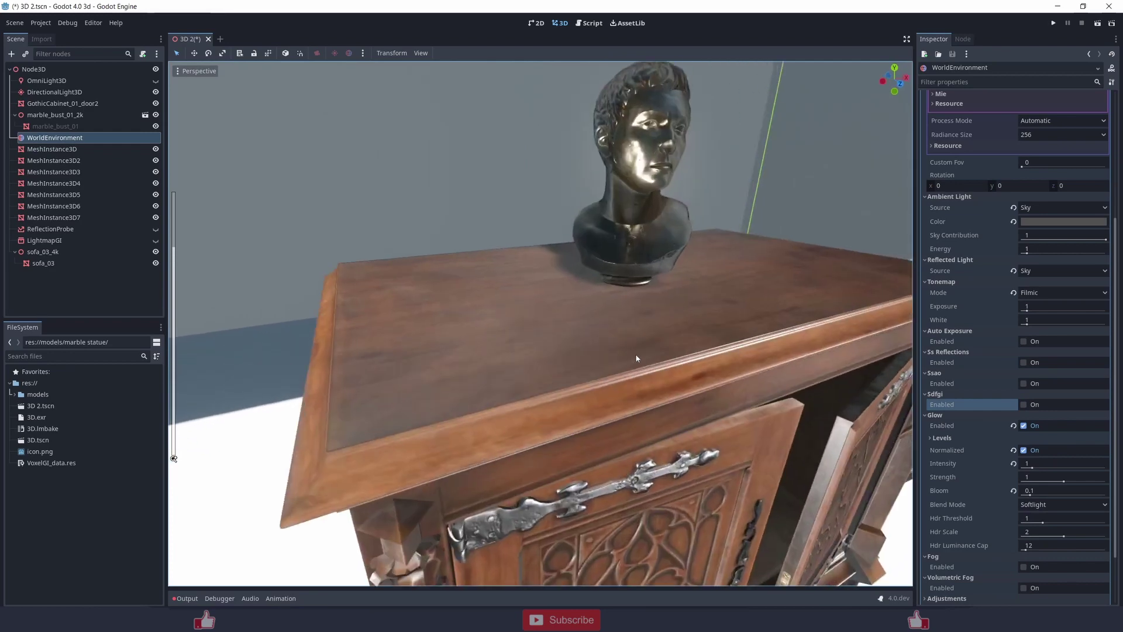
# - Show the view information and frame time overlays in the 3D viewport and check performance with the view in motion
pyautogui.click(196, 71)
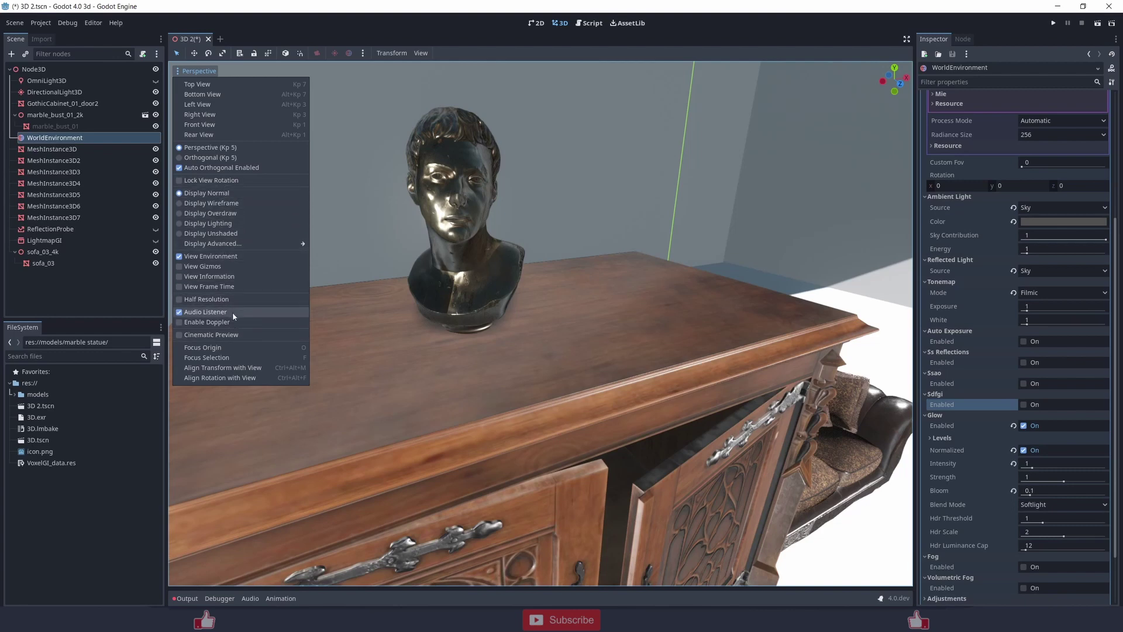
pyautogui.click(230, 277)
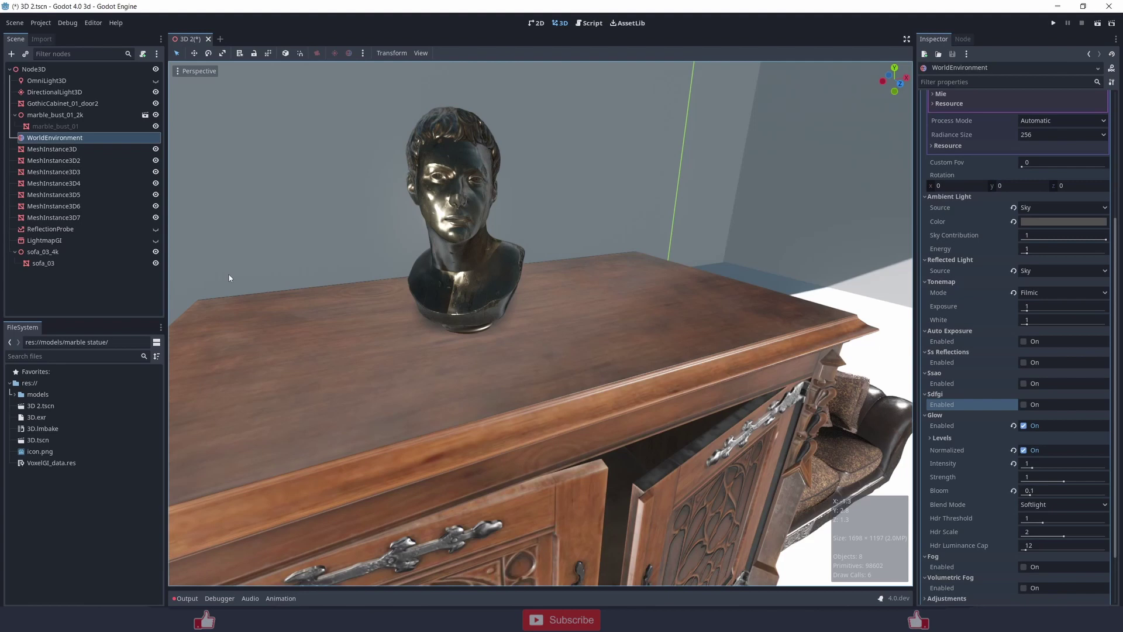
pyautogui.click(198, 71)
pyautogui.click(223, 288)
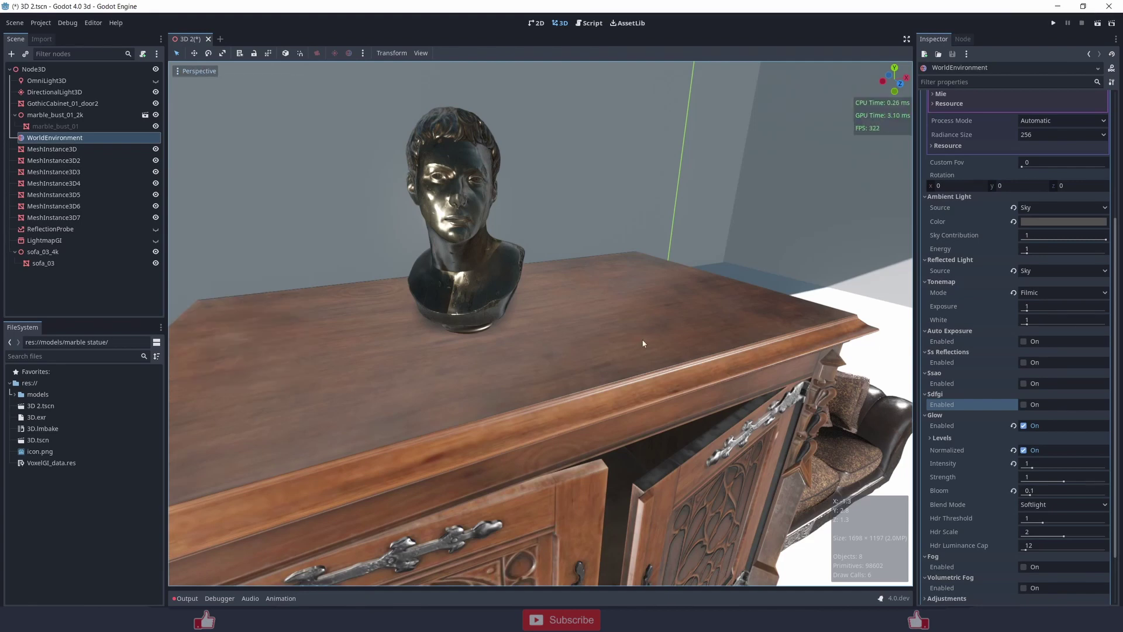
pyautogui.moveTo(410, 327); pyautogui.dragTo(671, 343, button='middle')
pyautogui.scroll(-8, 718, 353)
pyautogui.scroll(9, 671, 342)
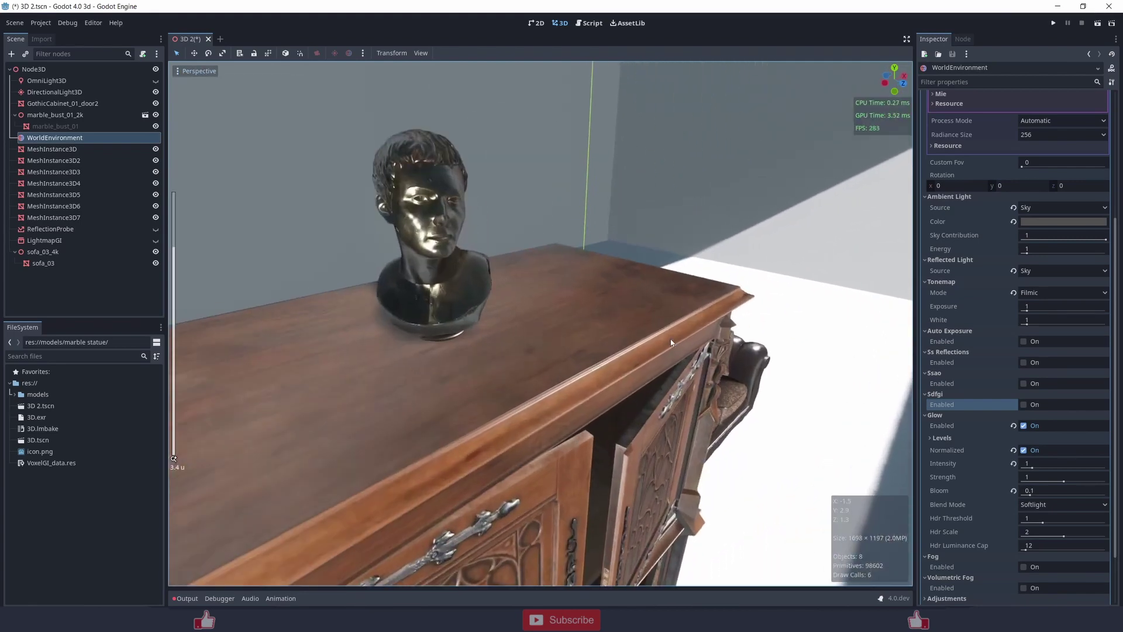
# - Re-enable SDFGI in the environment and check the performance overlay with the cabinet and sofa in view
pyautogui.click(1027, 404)
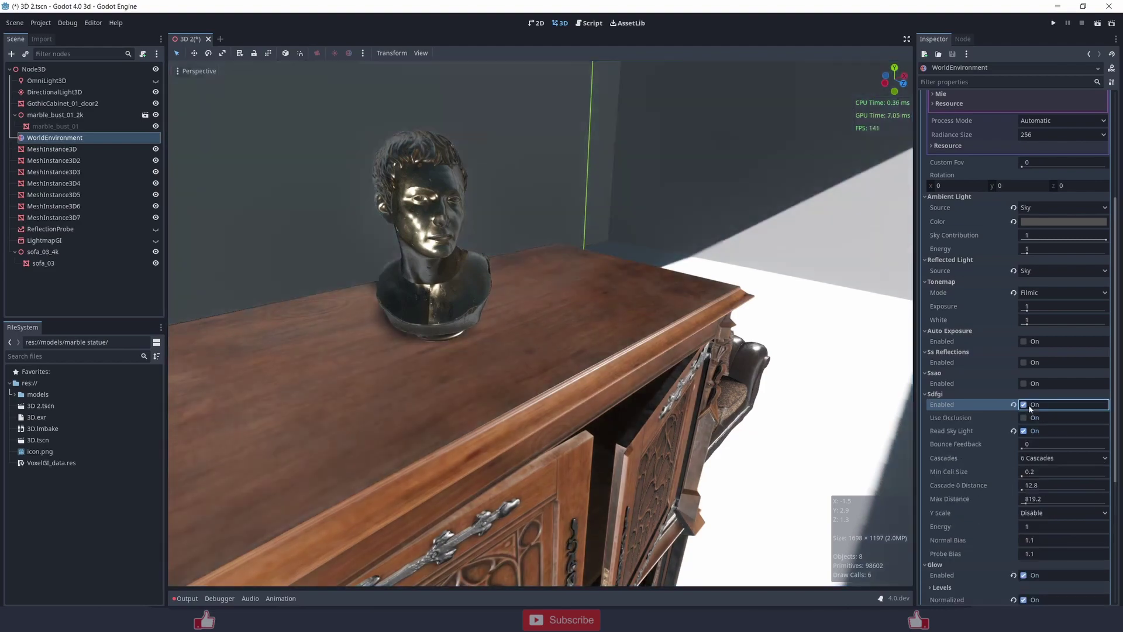
pyautogui.scroll(-12, 501, 375)
pyautogui.moveTo(501, 375)
pyautogui.mouseDown(button='middle')
pyautogui.moveTo(538, 369)
pyautogui.moveTo(439, 363)
pyautogui.moveTo(461, 362)
pyautogui.moveTo(392, 375)
pyautogui.moveTo(590, 409)
pyautogui.moveTo(488, 359)
pyautogui.mouseUp(button='middle')
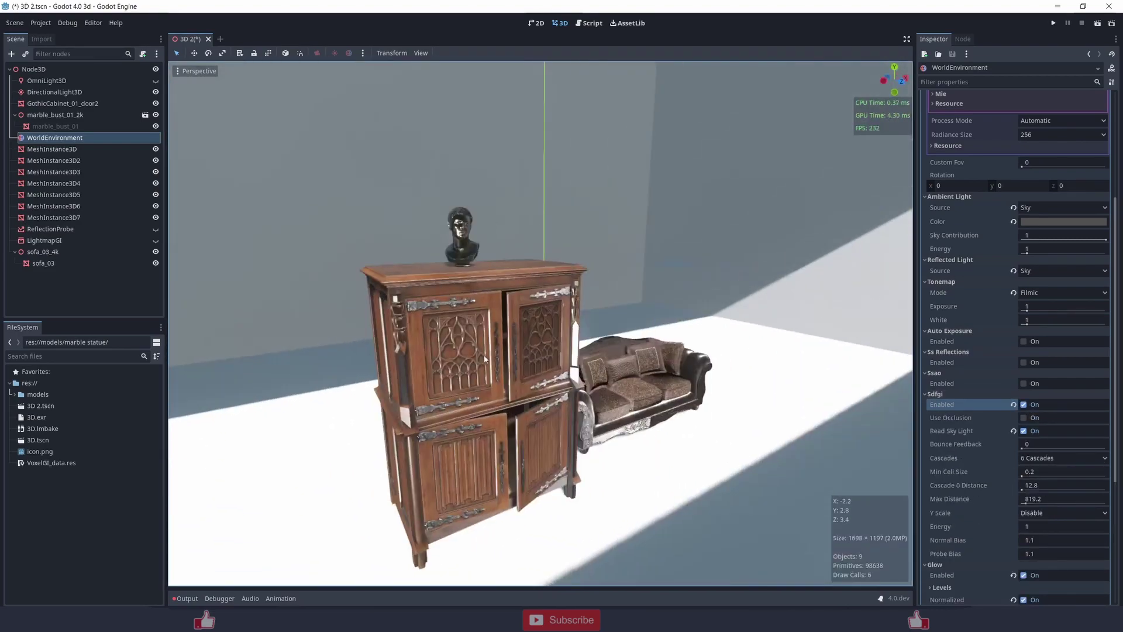
# - Try SDFGI with Read Sky Light off, view the cabinet and sofa, and turn the option back on
pyautogui.click(1024, 433)
pyautogui.moveTo(446, 391); pyautogui.dragTo(794, 414, button='middle')
pyautogui.click(1029, 431)
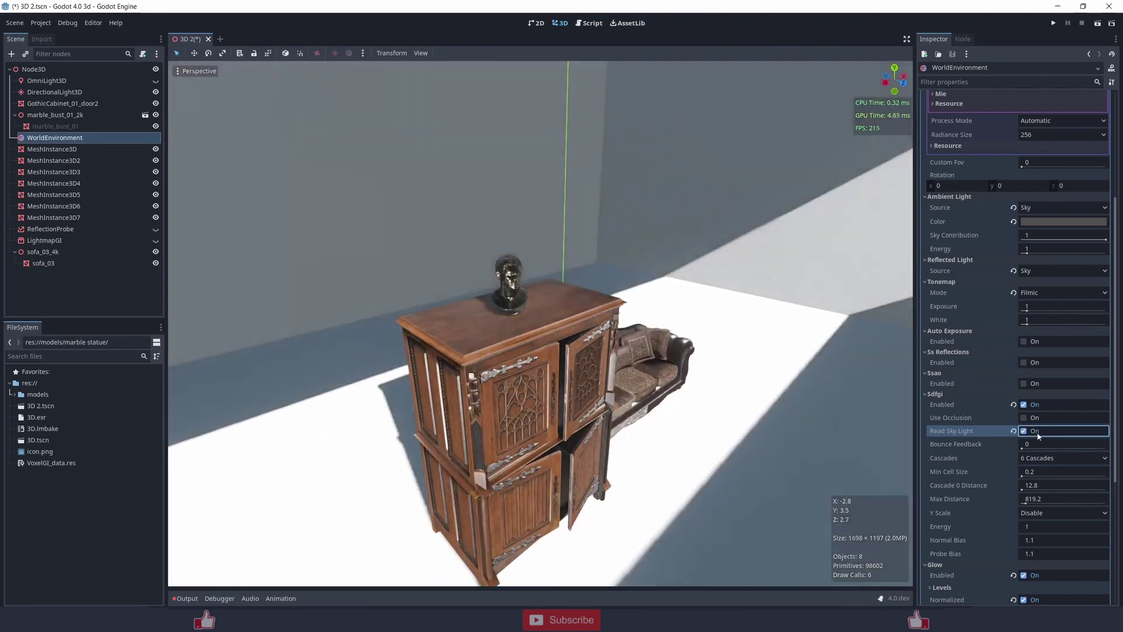
pyautogui.moveTo(879, 426); pyautogui.dragTo(602, 403, button='middle')
pyautogui.scroll(6, 602, 402)
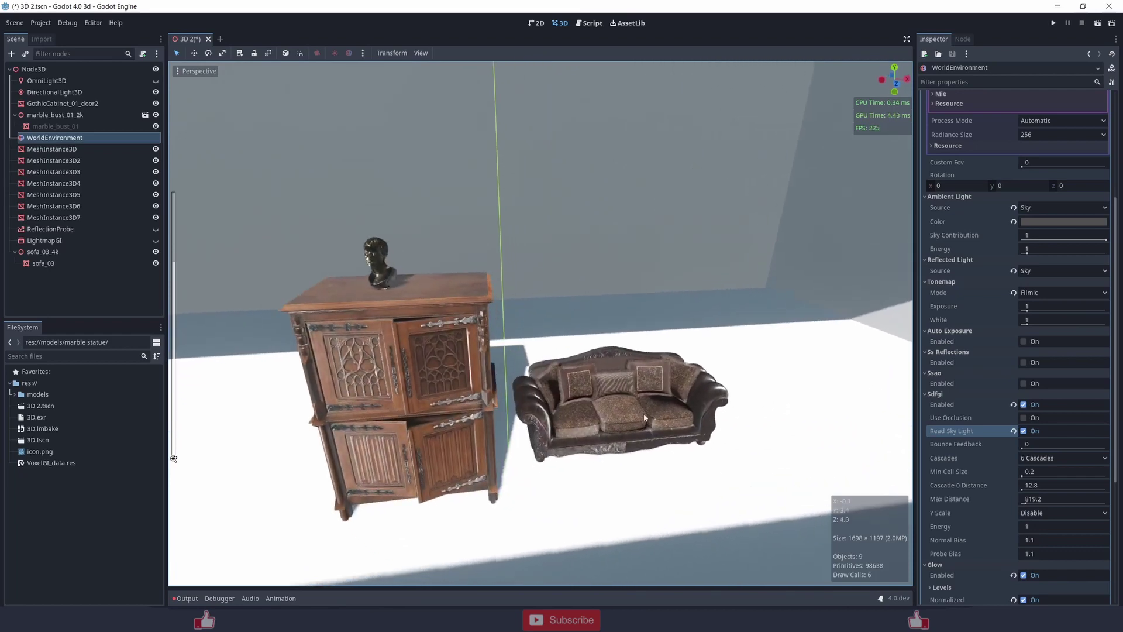
# - Set the SDFGI cascades to 8 Cascades, compare the lighting around the cabinet, and widen the Inspector dock
pyautogui.click(1027, 445)
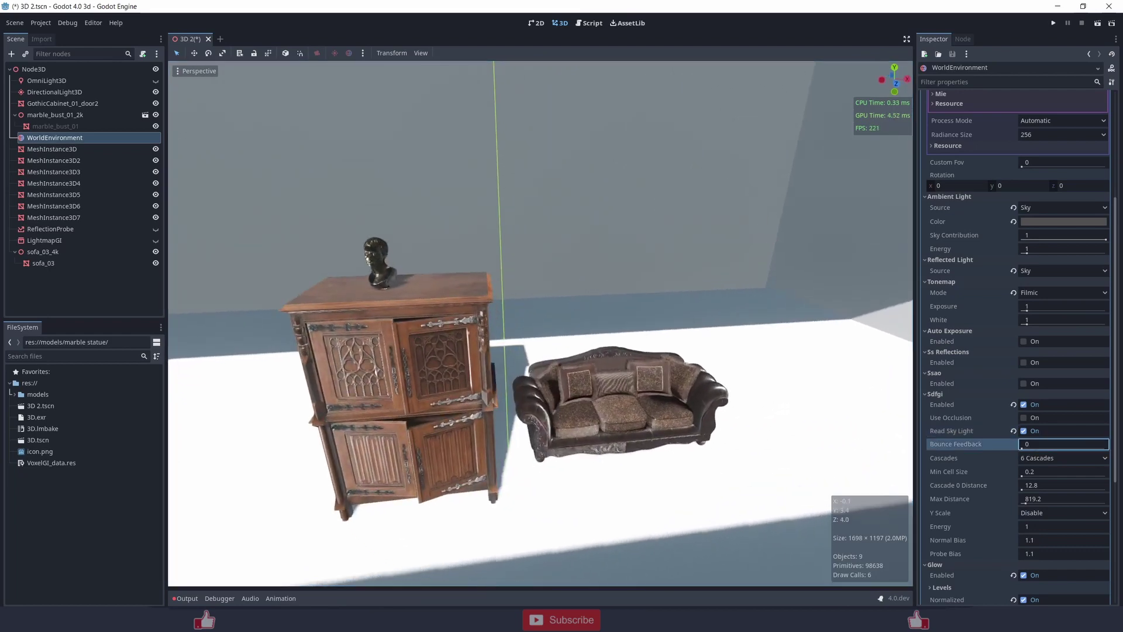
pyautogui.scroll(2, 554, 431)
pyautogui.moveTo(553, 432); pyautogui.dragTo(712, 417, button='middle')
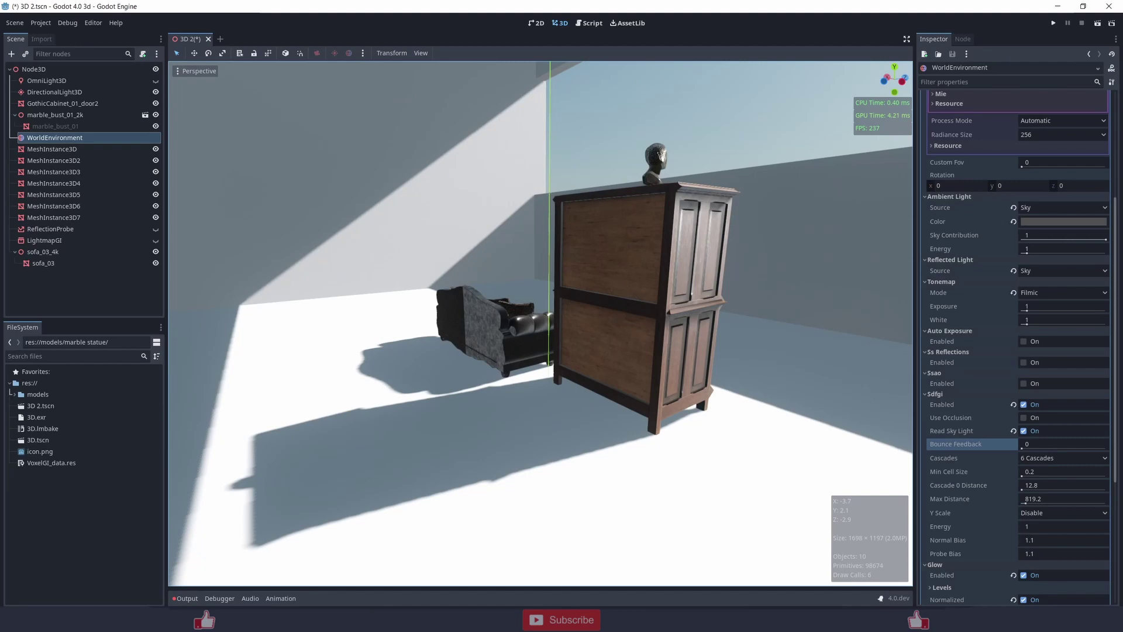
pyautogui.click(1045, 458)
pyautogui.click(1050, 492)
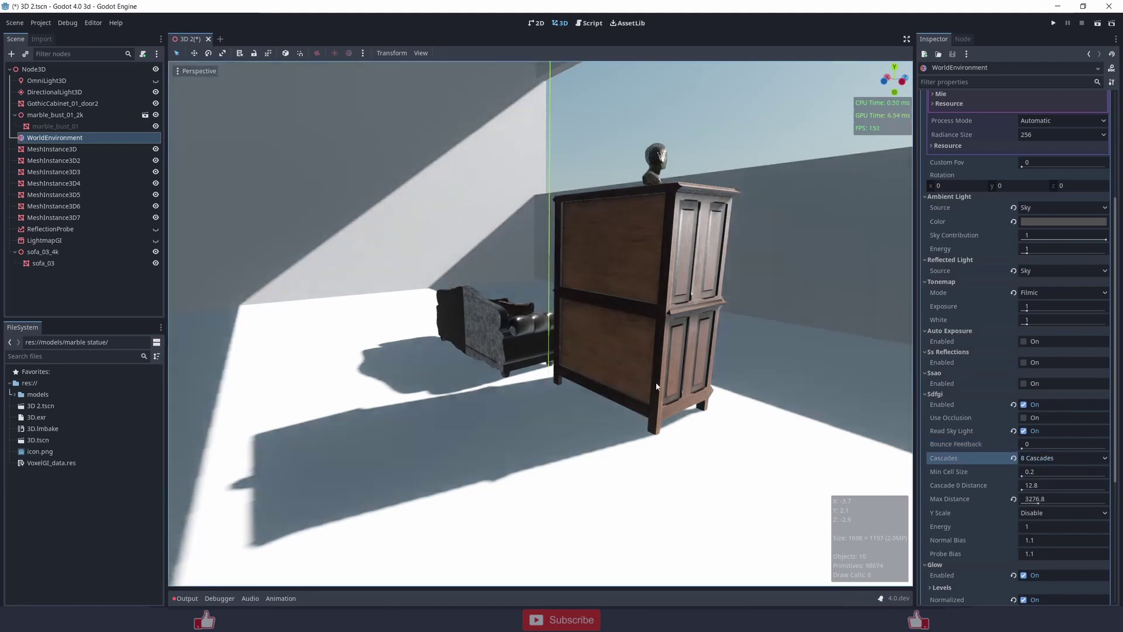
pyautogui.scroll(-5, 548, 373)
pyautogui.moveTo(657, 388); pyautogui.dragTo(491, 386, button='middle')
pyautogui.scroll(9, 491, 386)
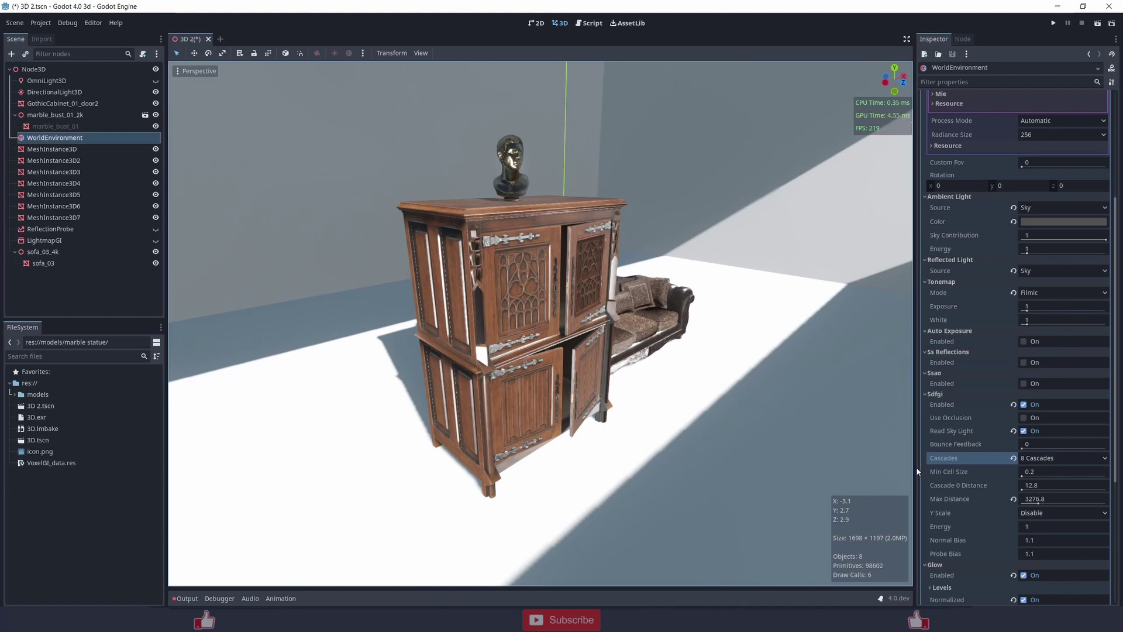
pyautogui.moveTo(915, 466); pyautogui.dragTo(863, 408)
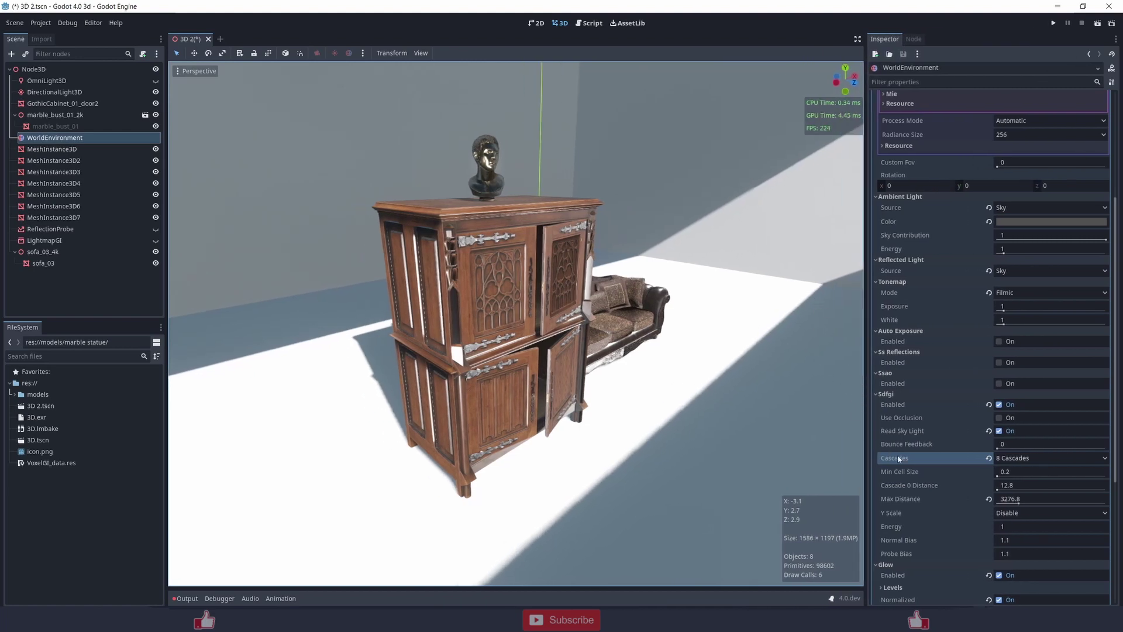
pyautogui.moveTo(724, 371); pyautogui.dragTo(743, 389, button='middle')
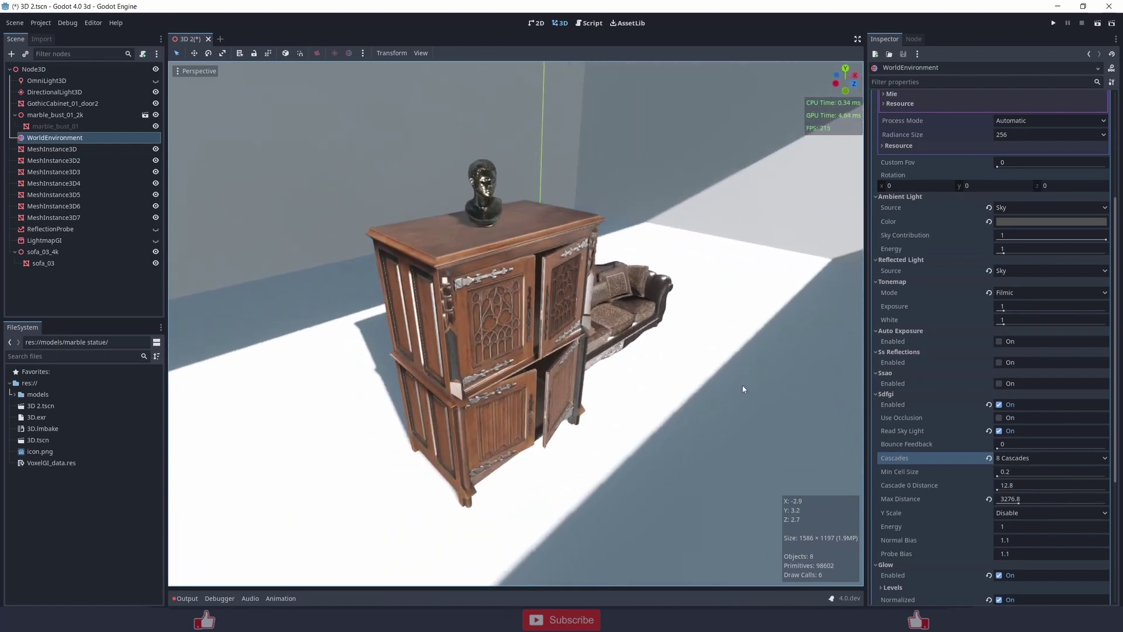
# - Turn the environment's glow off and back on to compare its effect on the cabinet and bust
pyautogui.scroll(-5, 901, 477)
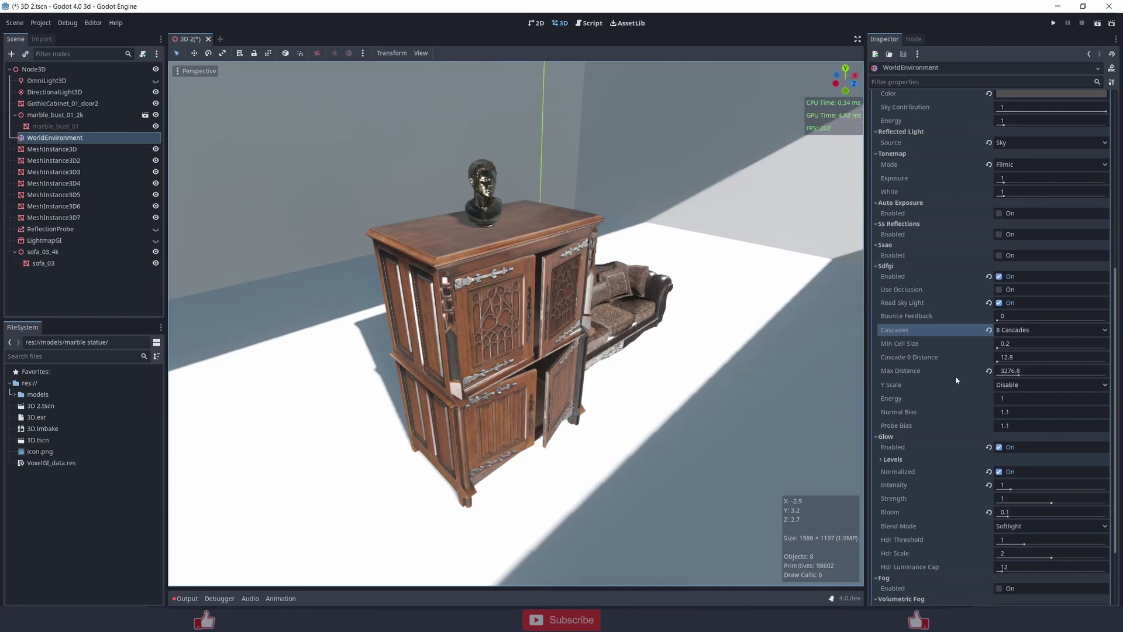
pyautogui.scroll(-4, 947, 378)
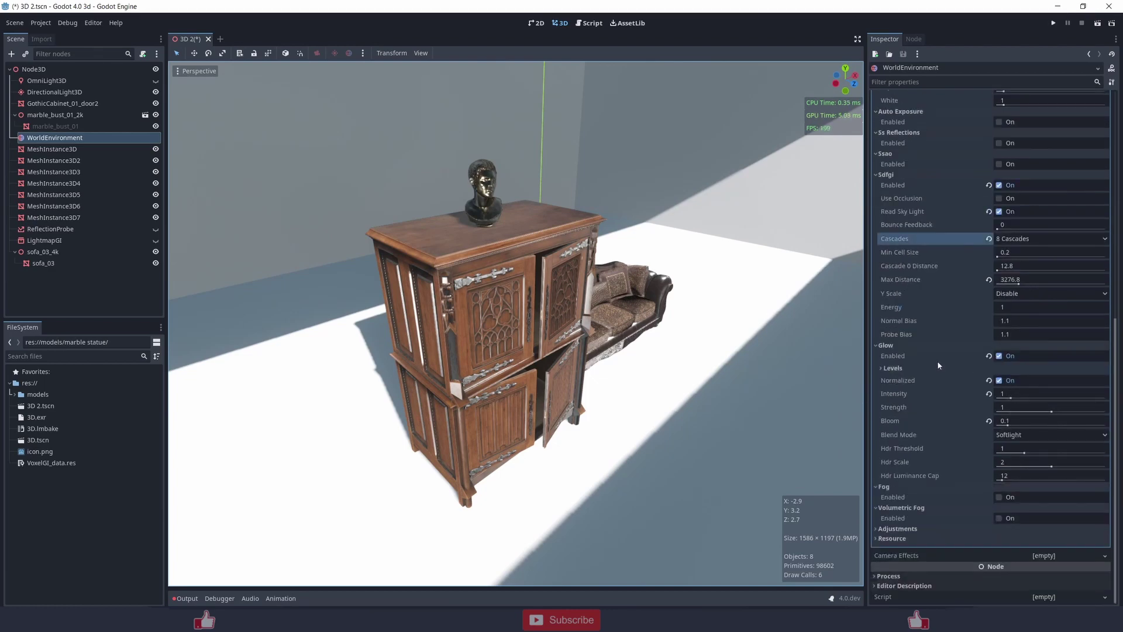
pyautogui.click(999, 356)
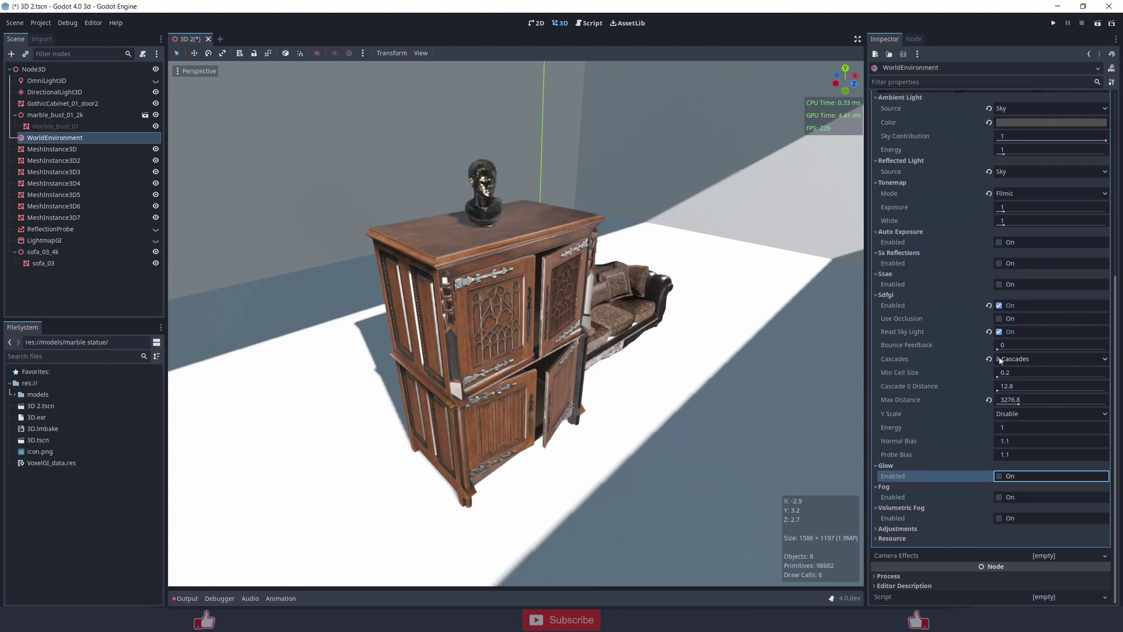
pyautogui.click(999, 476)
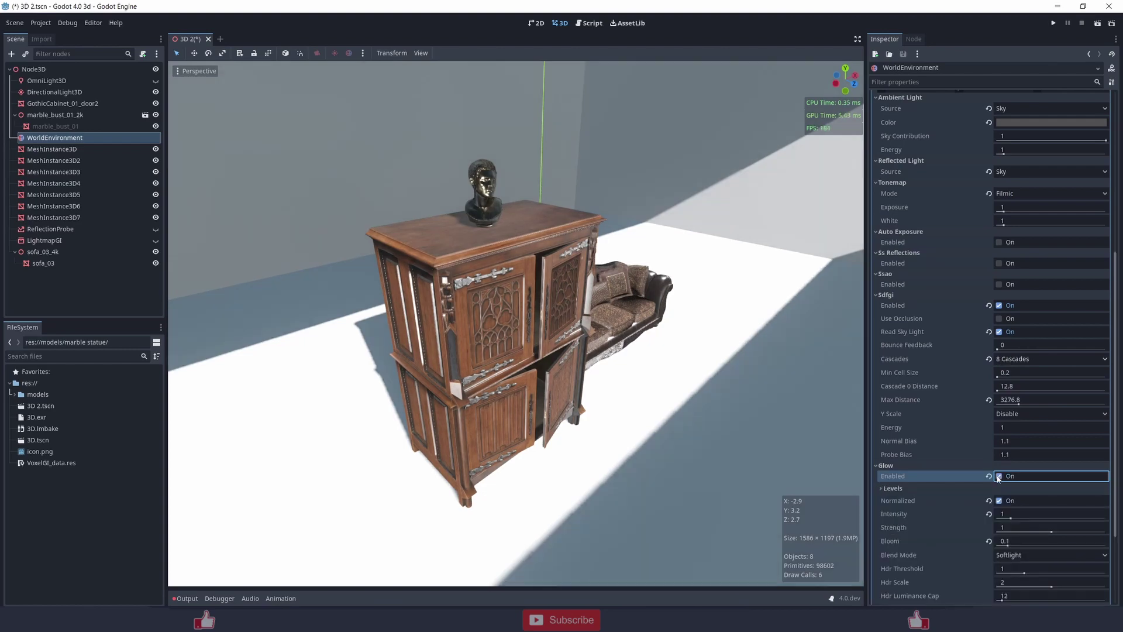
pyautogui.moveTo(786, 434)
pyautogui.keyDown('shift'); pyautogui.mouseDown(button='middle')
pyautogui.moveTo(787, 408)
pyautogui.moveTo(772, 420)
pyautogui.mouseUp(button='middle'); pyautogui.keyUp('shift')
# - Enable volumetric fog in the environment and examine its effect from outside the room
pyautogui.scroll(-3, 939, 478)
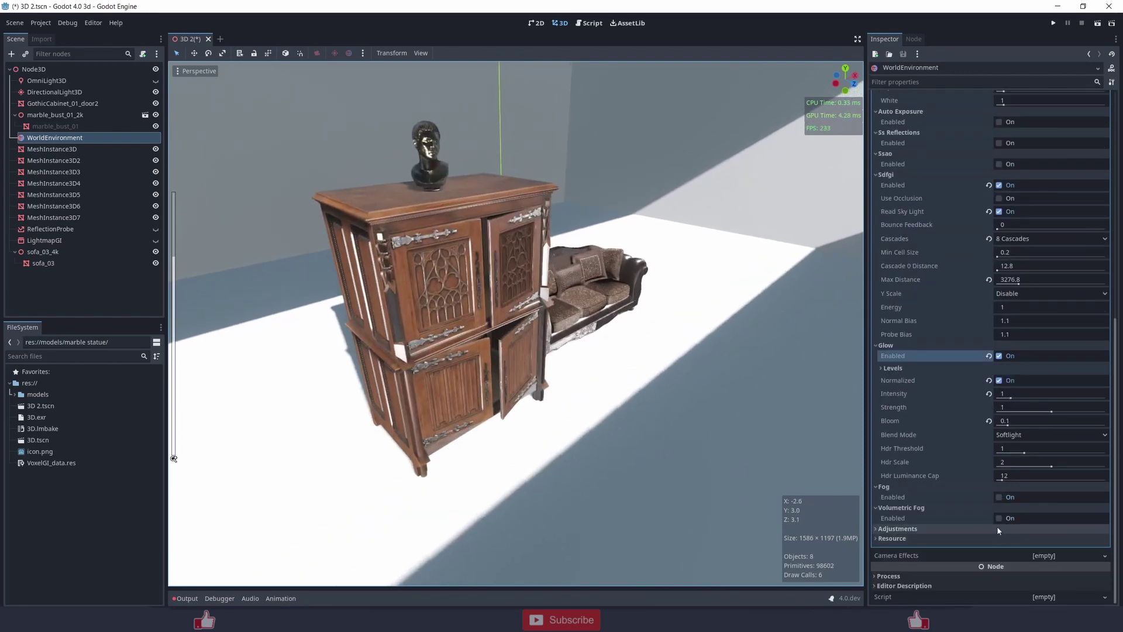
pyautogui.click(1000, 519)
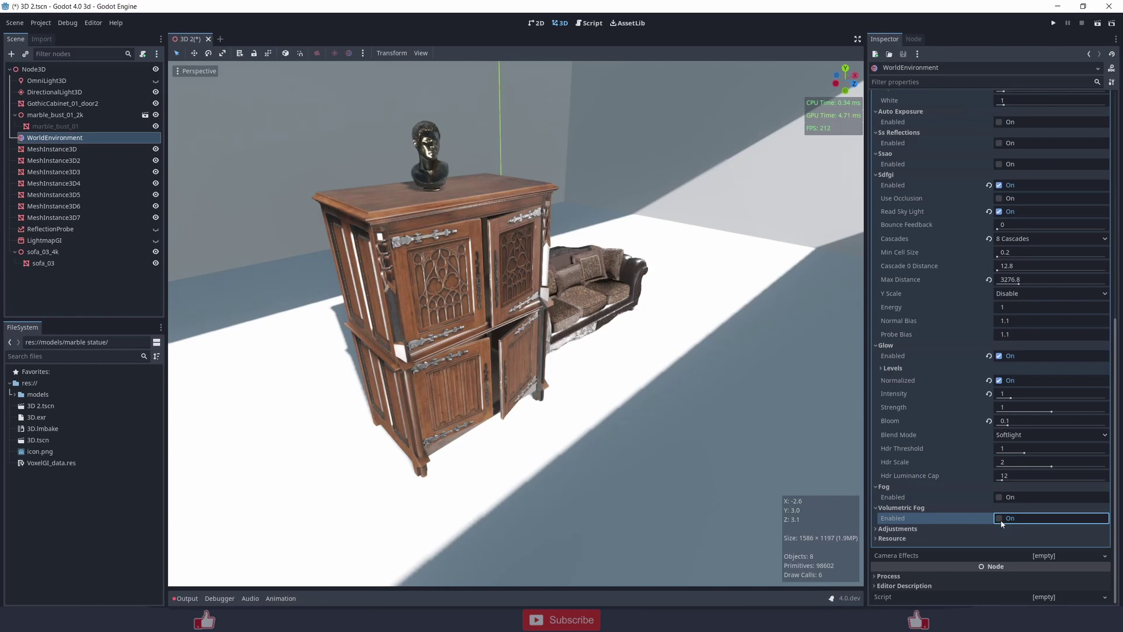
pyautogui.moveTo(487, 444); pyautogui.dragTo(532, 419, button='middle')
pyautogui.scroll(-15, 597, 443)
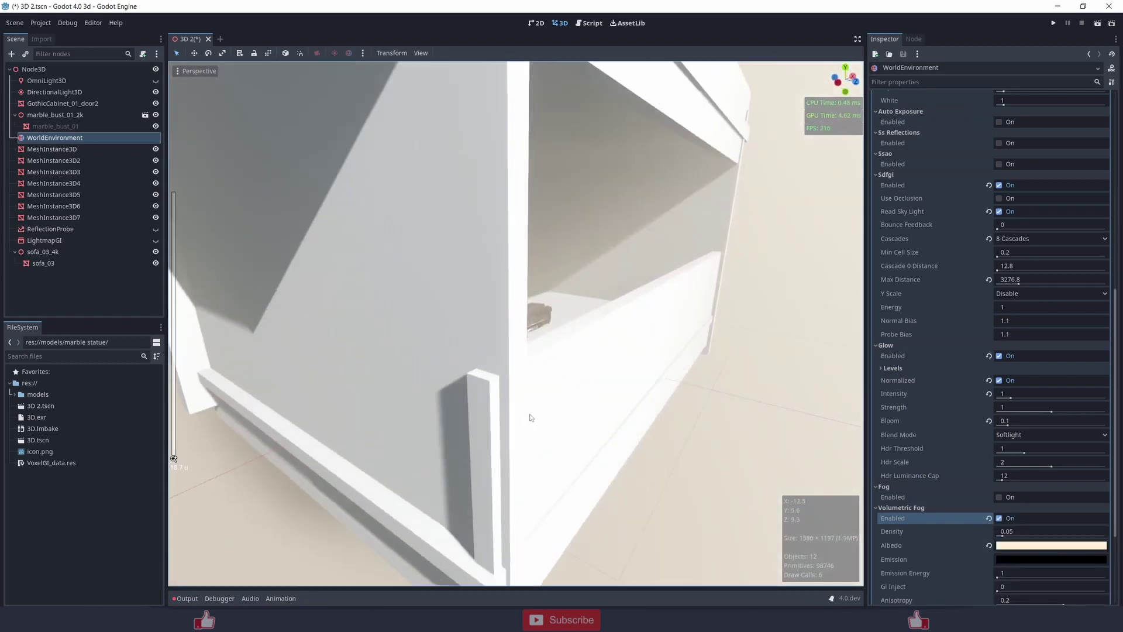
pyautogui.scroll(-20, 532, 419)
pyautogui.scroll(8, 608, 420)
pyautogui.moveTo(608, 419); pyautogui.dragTo(655, 442, button='middle')
pyautogui.scroll(12, 541, 423)
pyautogui.scroll(6, 503, 422)
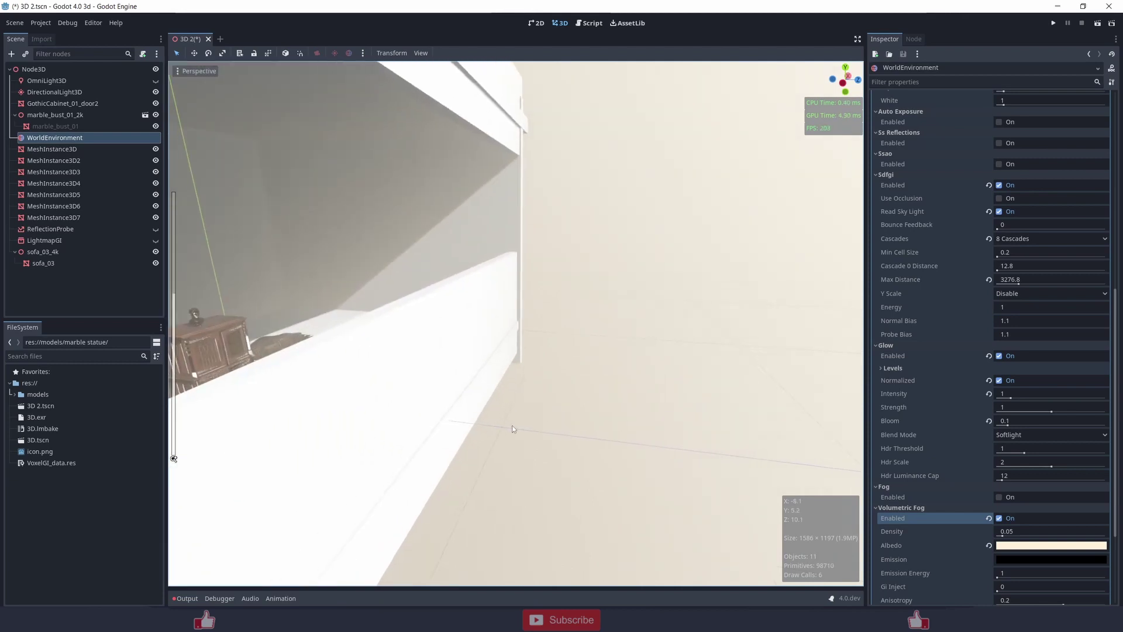
# - View the volumetric fog from inside the room near the bust, and disable it
pyautogui.keyDown('shift'); pyautogui.moveTo(514, 431); pyautogui.dragTo(542, 441, button='middle'); pyautogui.keyUp('shift')
pyautogui.scroll(2, 542, 441)
pyautogui.moveTo(549, 443); pyautogui.dragTo(561, 457, button='right')
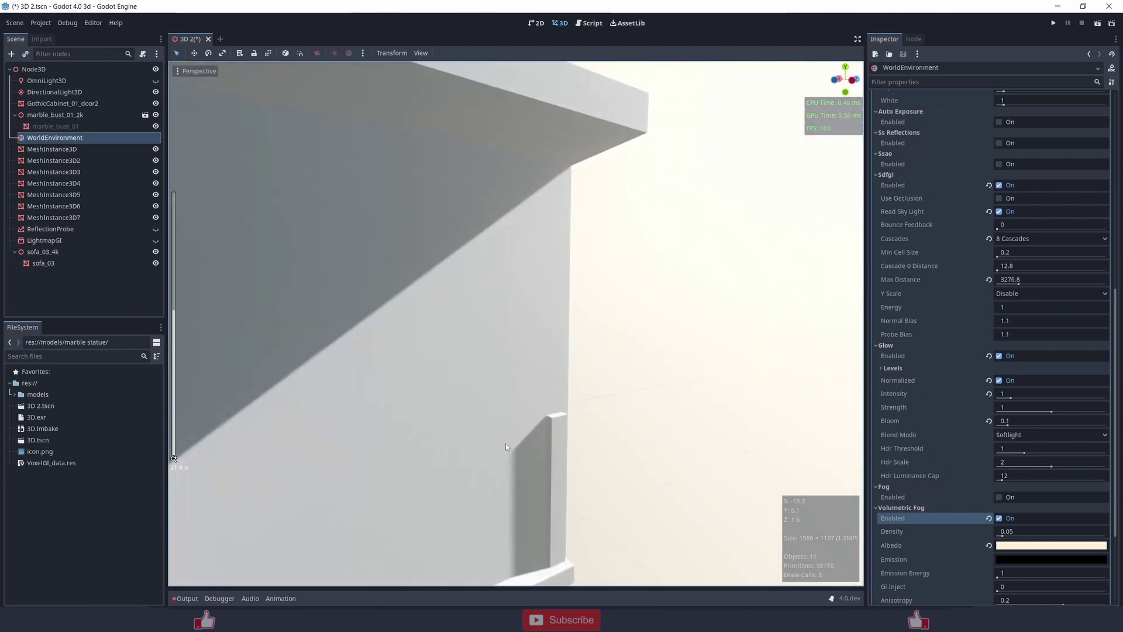
pyautogui.moveTo(505, 444); pyautogui.dragTo(617, 414, button='middle')
pyautogui.scroll(4, 516, 443)
pyautogui.scroll(4, 621, 412)
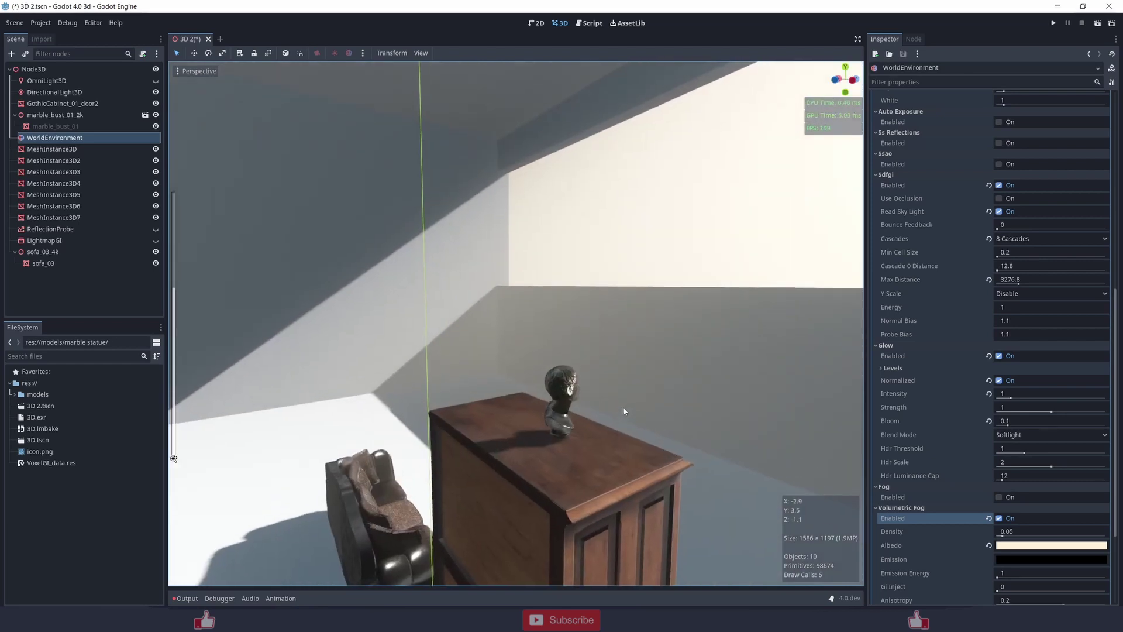
pyautogui.moveTo(624, 411)
pyautogui.mouseDown(button='right')
pyautogui.moveTo(597, 413)
pyautogui.moveTo(611, 416)
pyautogui.mouseUp(button='right')
pyautogui.click(998, 518)
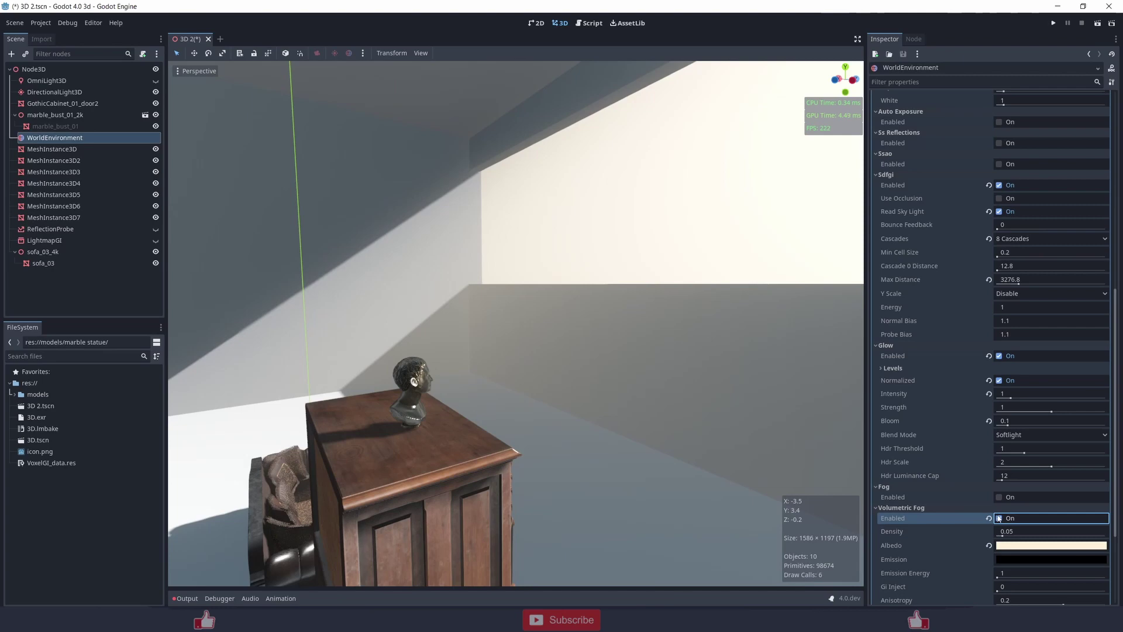
pyautogui.click(998, 517)
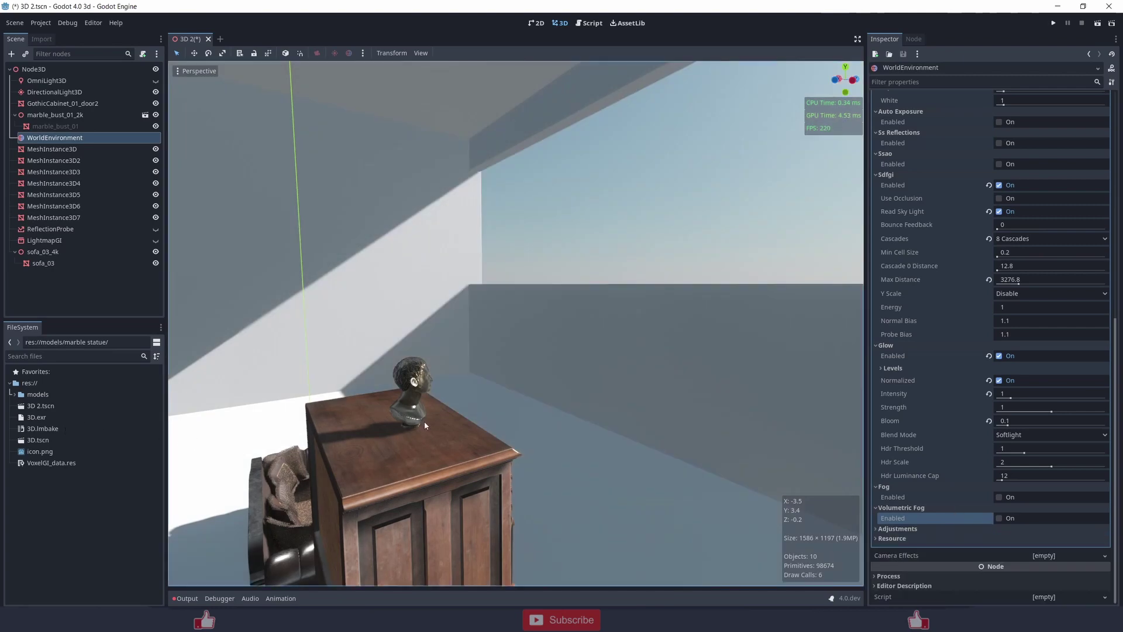
# - Select the marble bust, expand the transparency settings of its surface override material, and bring the bust into close view
pyautogui.moveTo(425, 425); pyautogui.dragTo(452, 258, button='right')
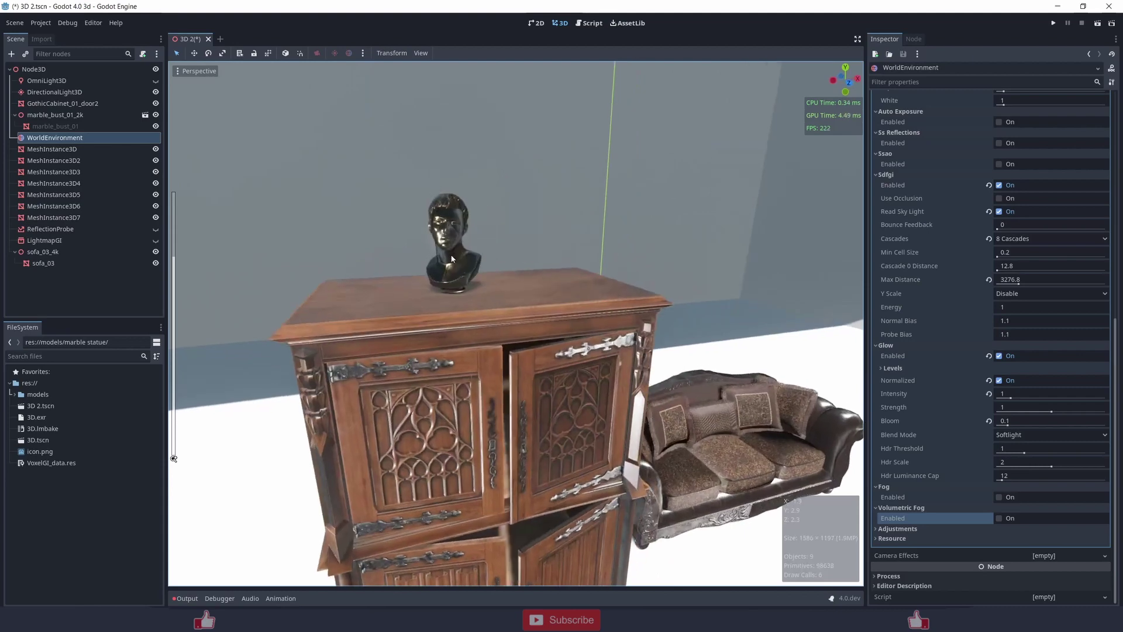
pyautogui.click(455, 225)
pyautogui.moveTo(454, 226); pyautogui.dragTo(428, 251, button='middle')
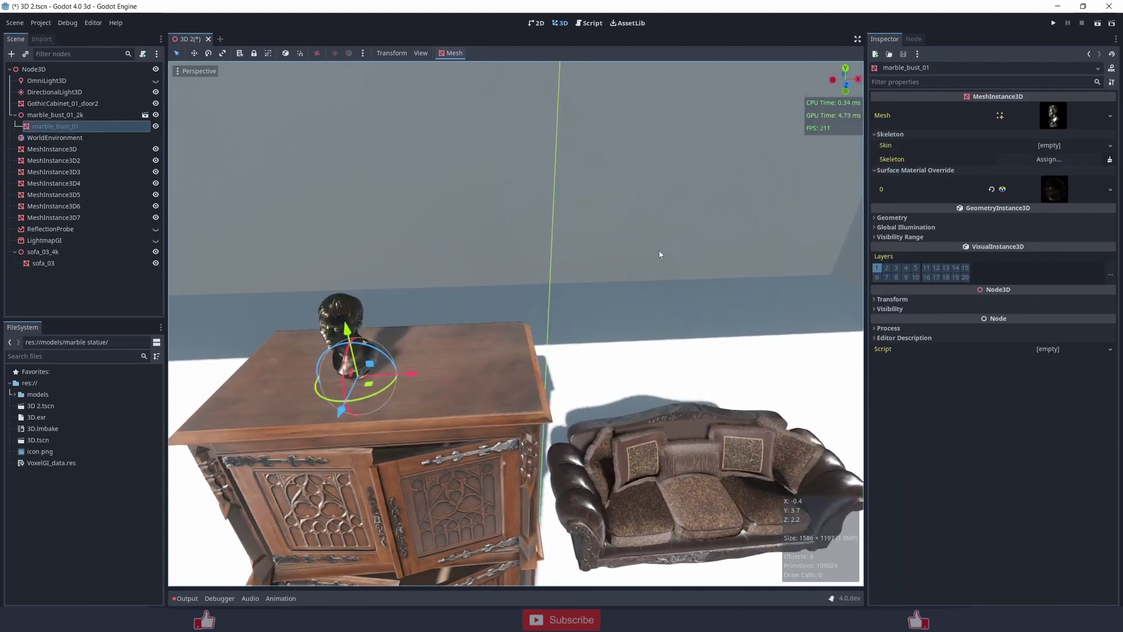
pyautogui.click(1045, 185)
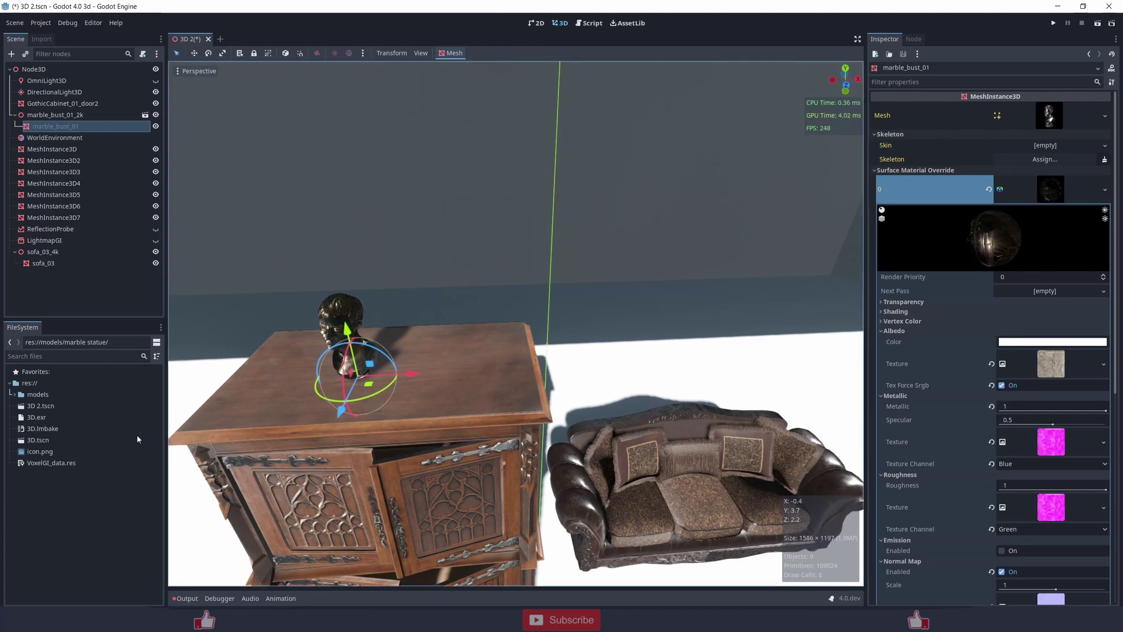
pyautogui.click(889, 302)
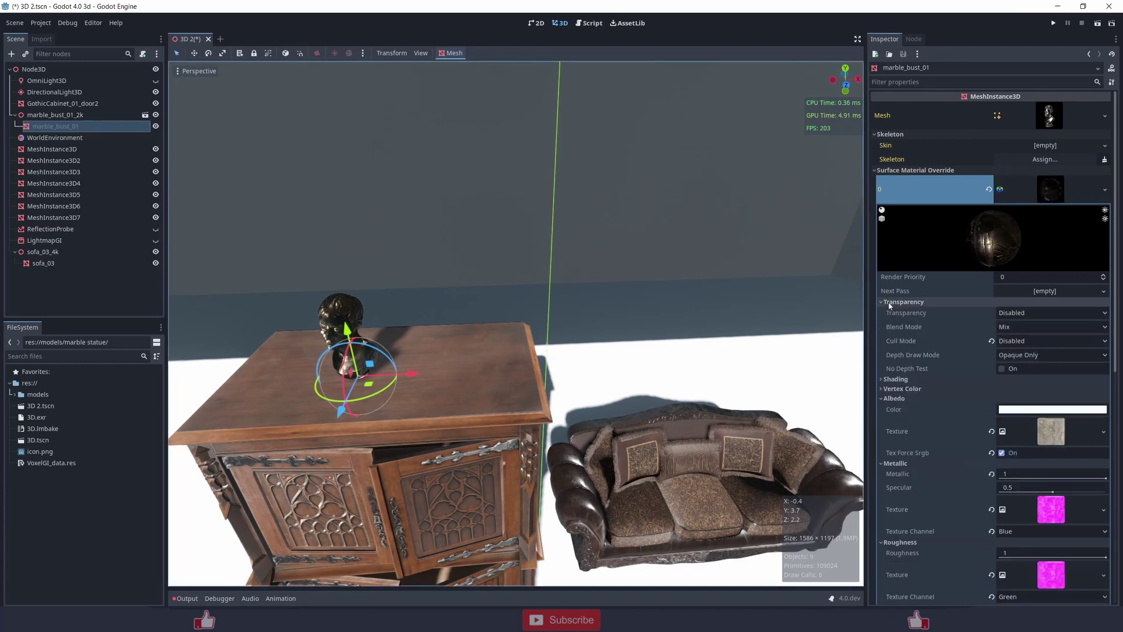
pyautogui.scroll(-8, 571, 391)
pyautogui.moveTo(570, 392); pyautogui.dragTo(622, 394, button='middle')
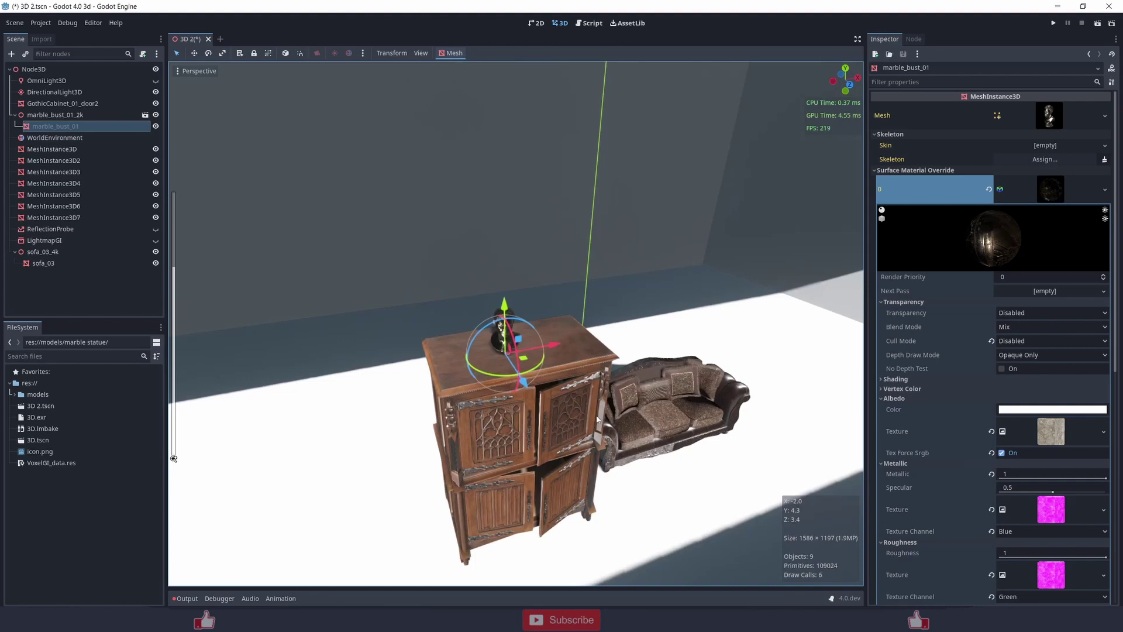
pyautogui.scroll(18, 622, 394)
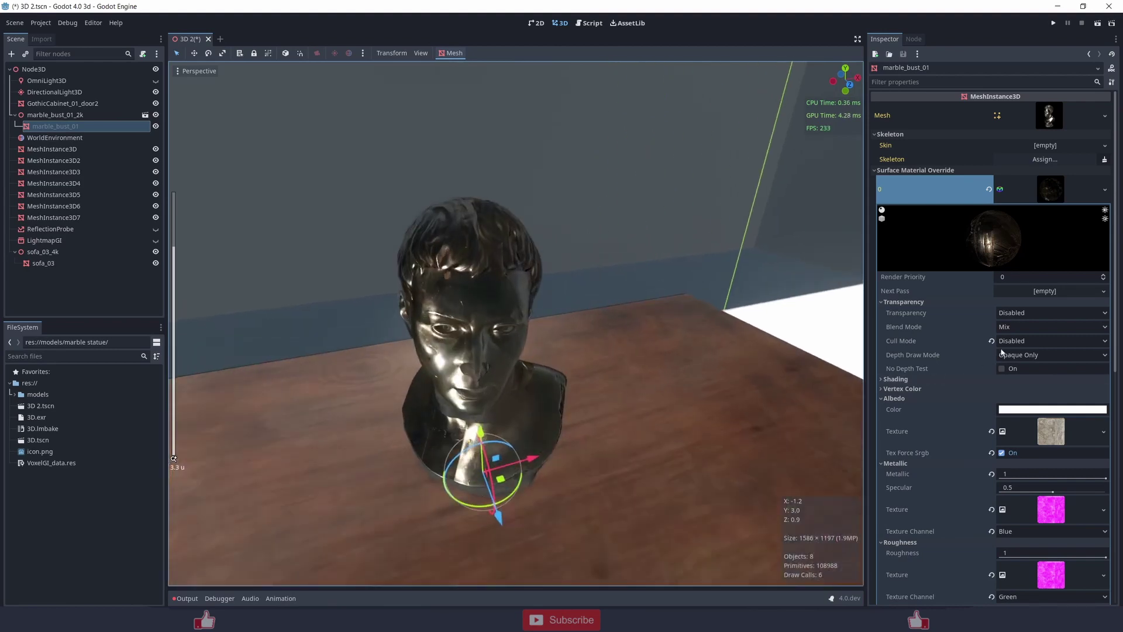
# - Try the Alpha and Alpha Scissor transparency modes on the bust's material, and return transparency to Disabled
pyautogui.click(1024, 314)
pyautogui.click(1029, 338)
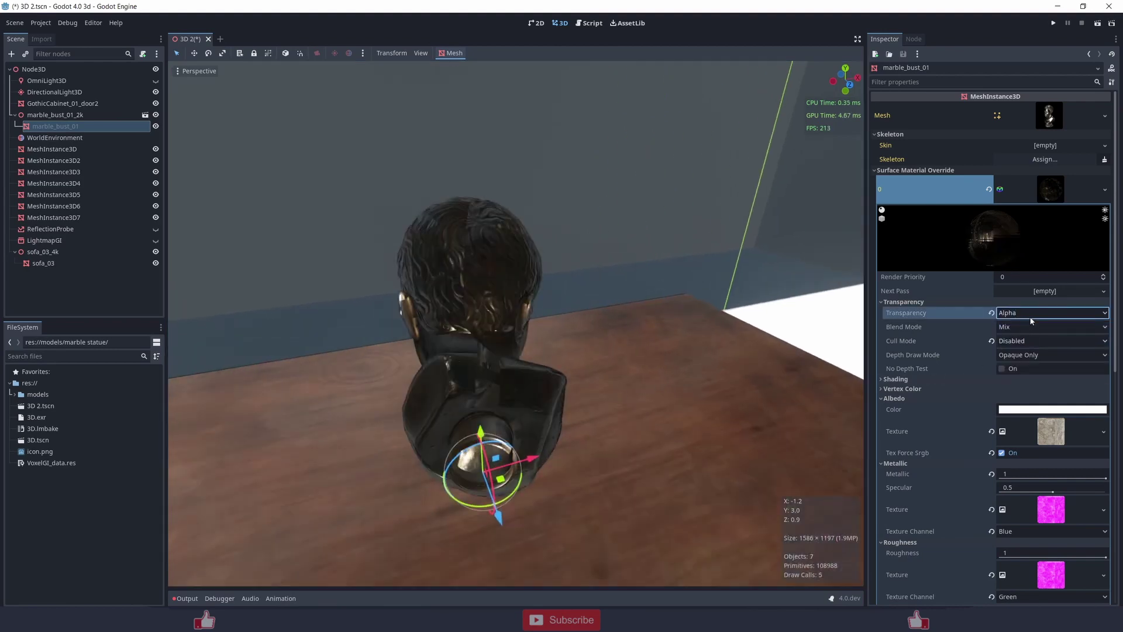
pyautogui.click(1030, 313)
pyautogui.click(1028, 346)
pyautogui.click(1031, 314)
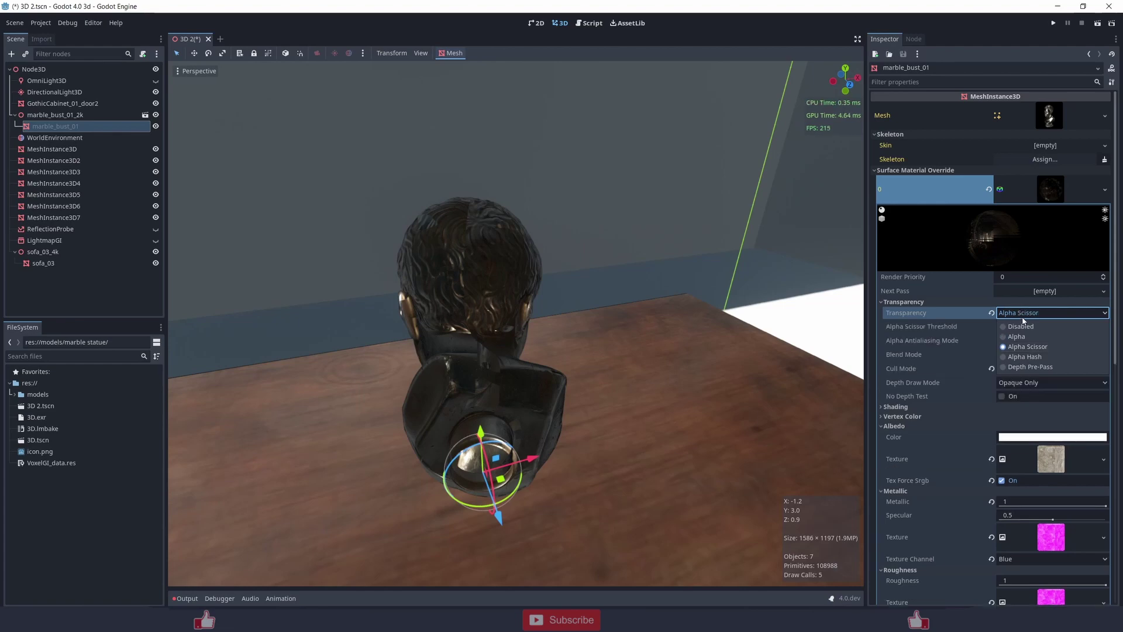
pyautogui.click(1019, 326)
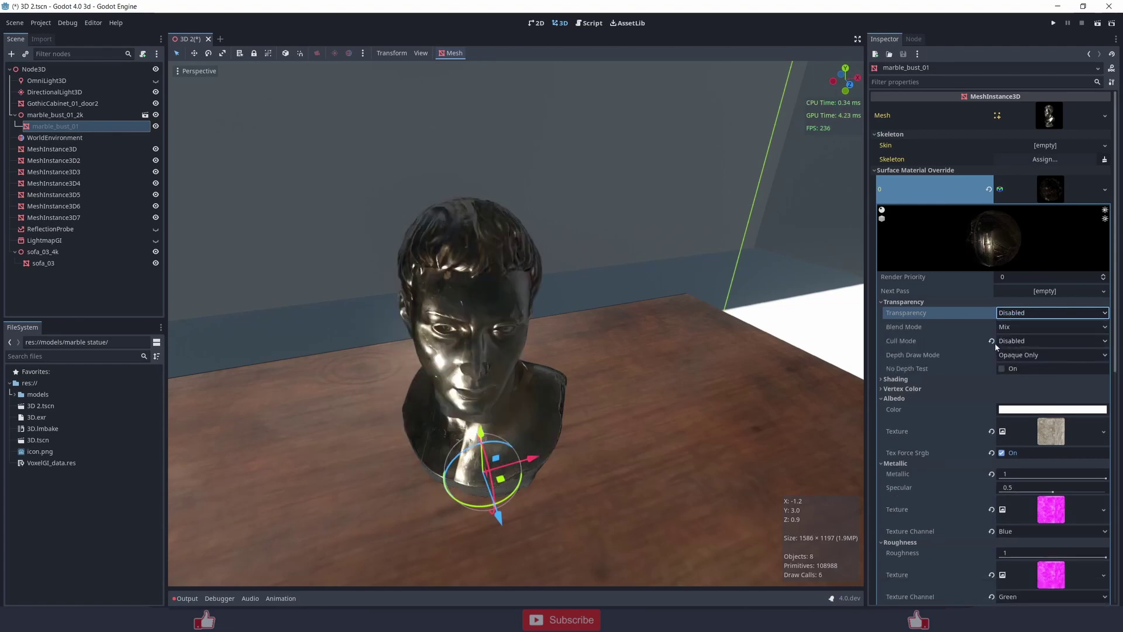
# - Try resetting the material's cull mode to its default, return it to Disabled, and examine the bust up close
pyautogui.click(991, 341)
pyautogui.click(1019, 341)
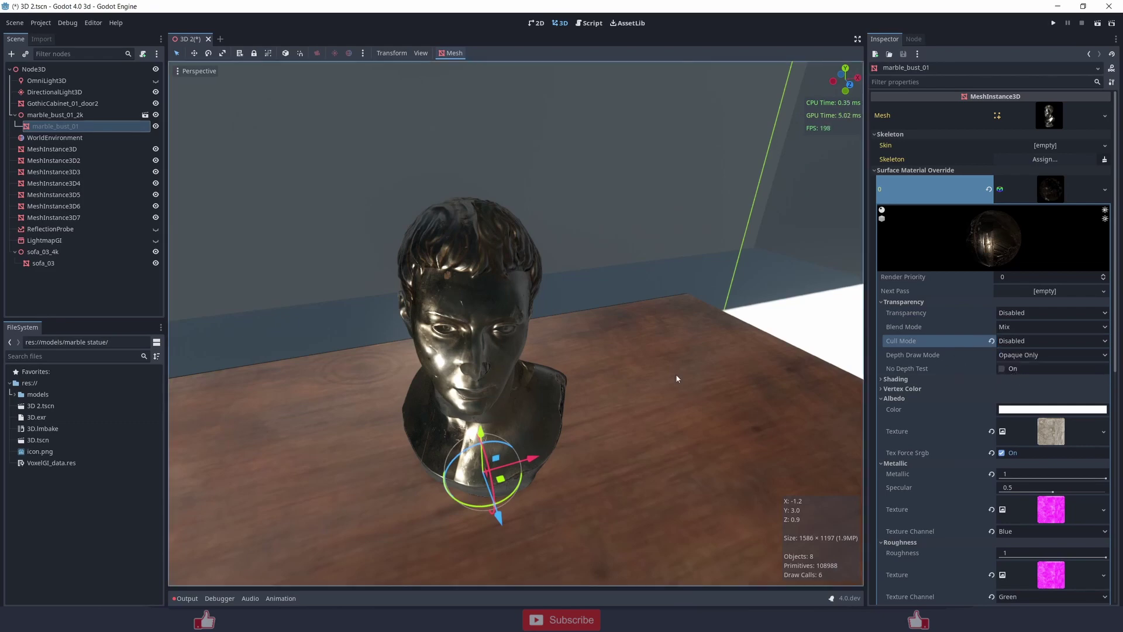
pyautogui.moveTo(599, 361); pyautogui.dragTo(661, 376, button='middle')
pyautogui.scroll(-3, 660, 376)
pyautogui.scroll(3, 657, 376)
pyautogui.moveTo(658, 372); pyautogui.dragTo(780, 373, button='right')
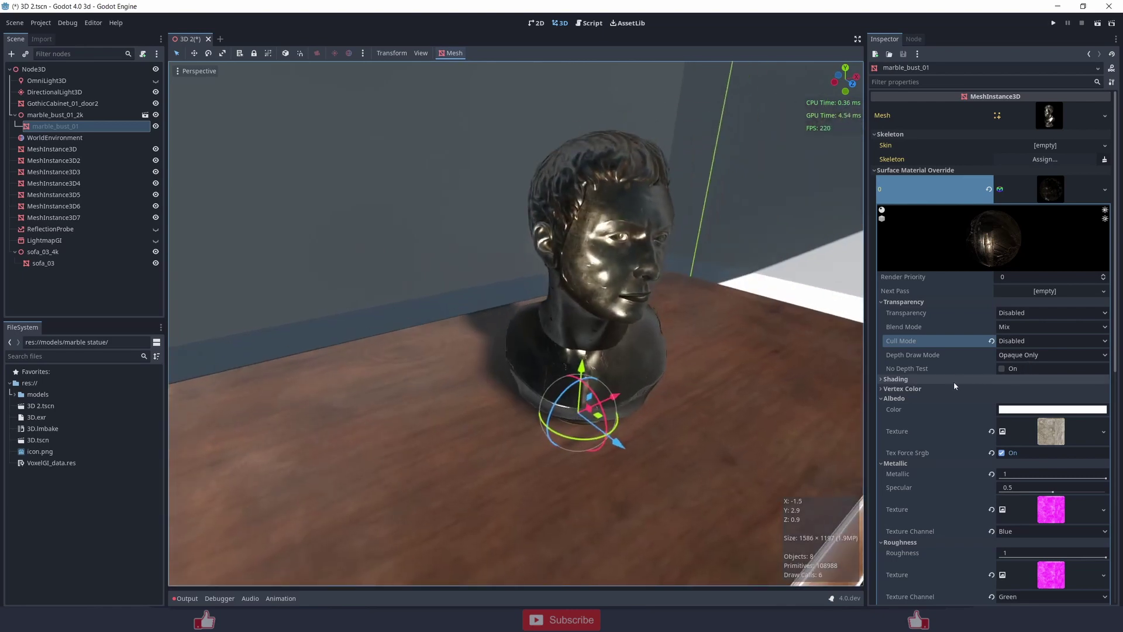
# - Try No Depth Test on the bust's material, switch it back off, and check the depth draw mode options
pyautogui.click(1005, 369)
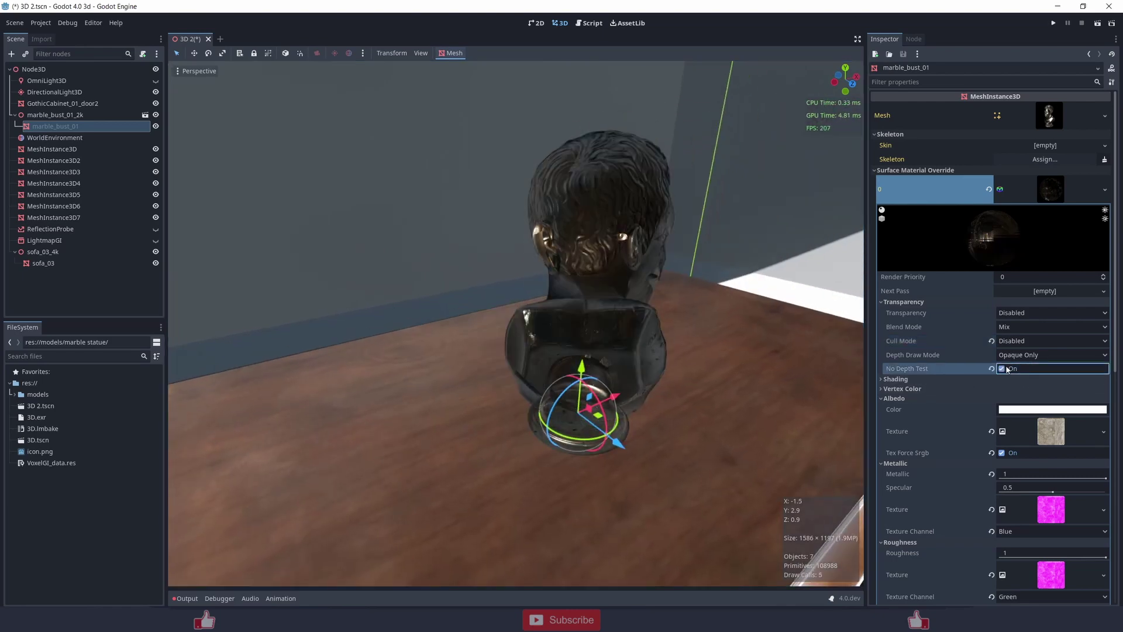
pyautogui.click(1002, 369)
pyautogui.click(1032, 355)
# - Expand the shading settings of the bust's material, try the Phong specular mode, and return it to SchlickGGX
pyautogui.click(935, 379)
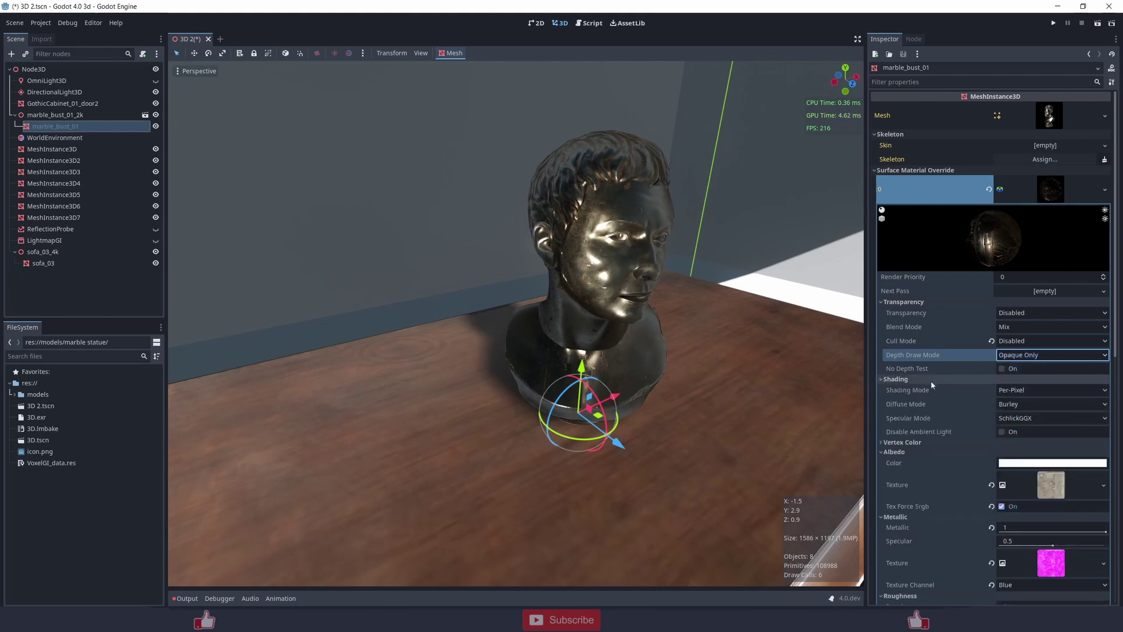
pyautogui.click(1029, 390)
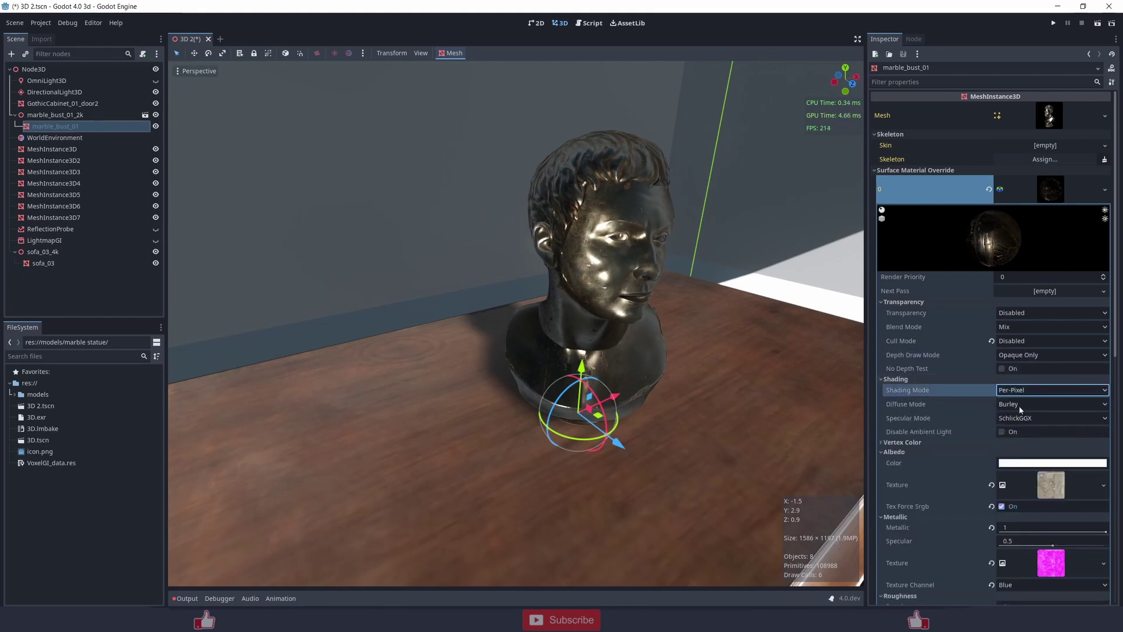
pyautogui.click(1019, 407)
pyautogui.click(941, 416)
pyautogui.click(1013, 420)
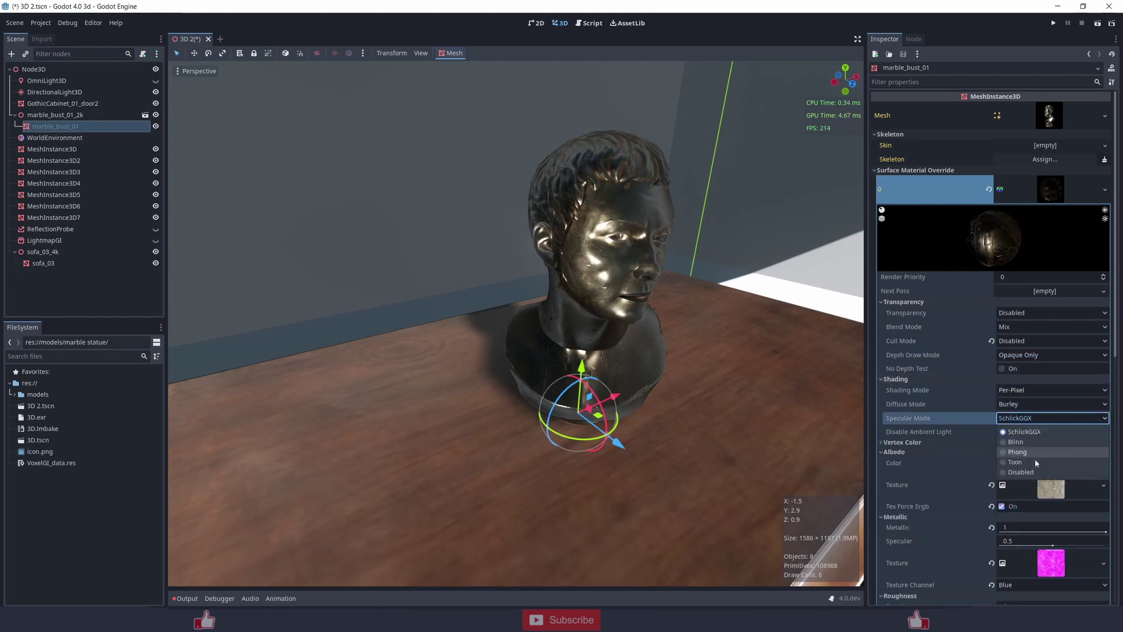
pyautogui.click(1018, 453)
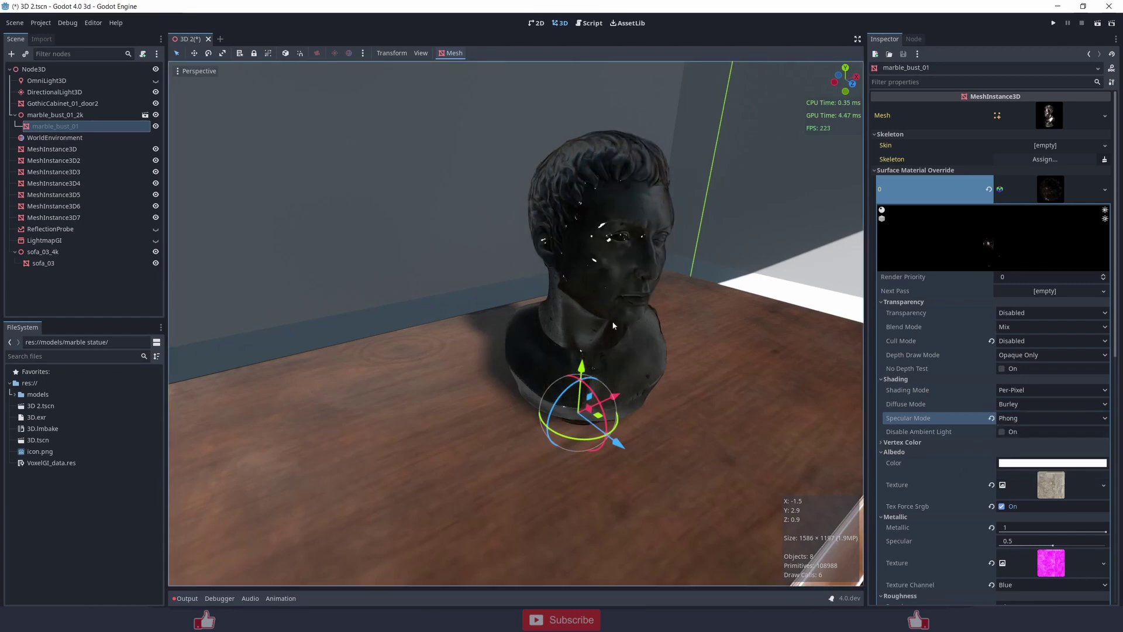
pyautogui.click(1043, 418)
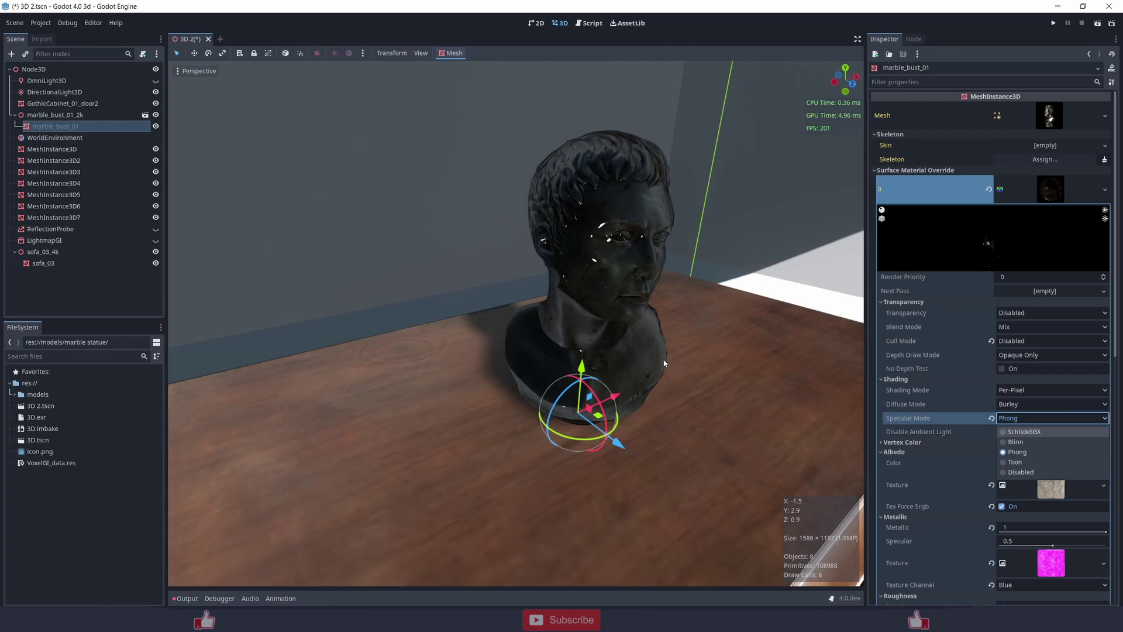
pyautogui.click(1021, 433)
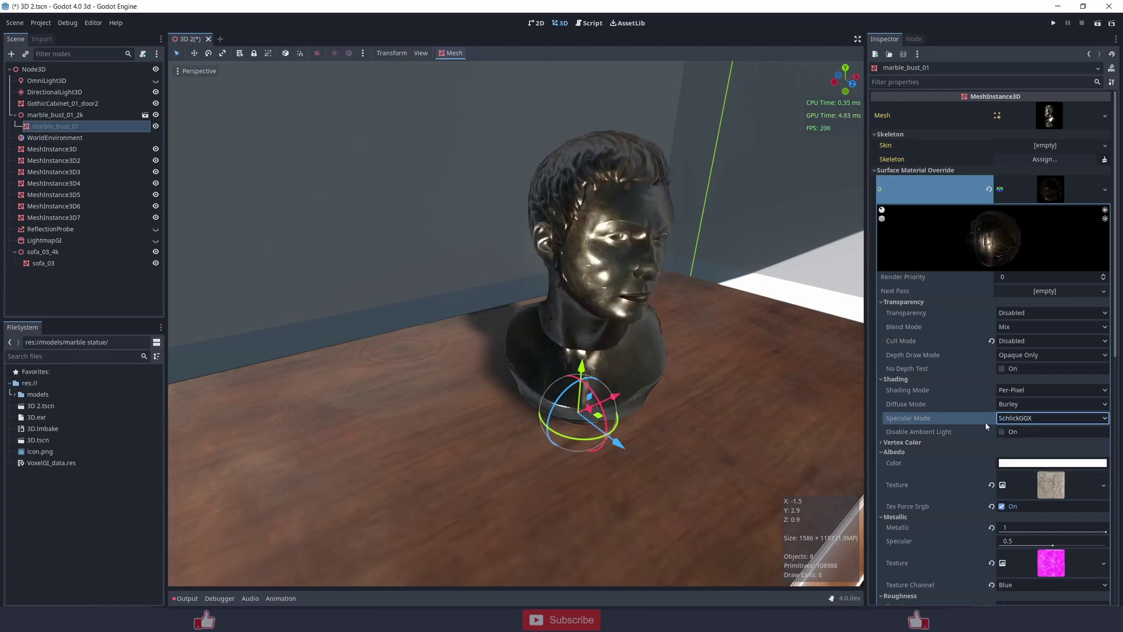
# - Try Is Srgb on and Tex Force Srgb off on the bust's material, examine the bust, and restore both settings
pyautogui.click(926, 442)
pyautogui.scroll(-2, 928, 442)
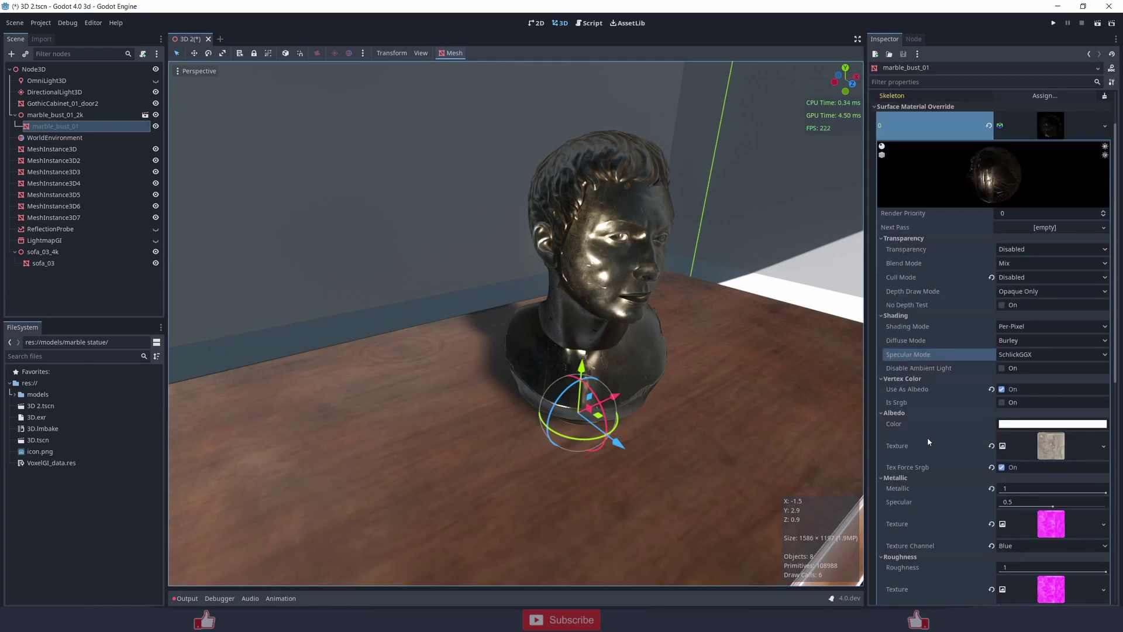
pyautogui.click(1002, 403)
pyautogui.click(1002, 467)
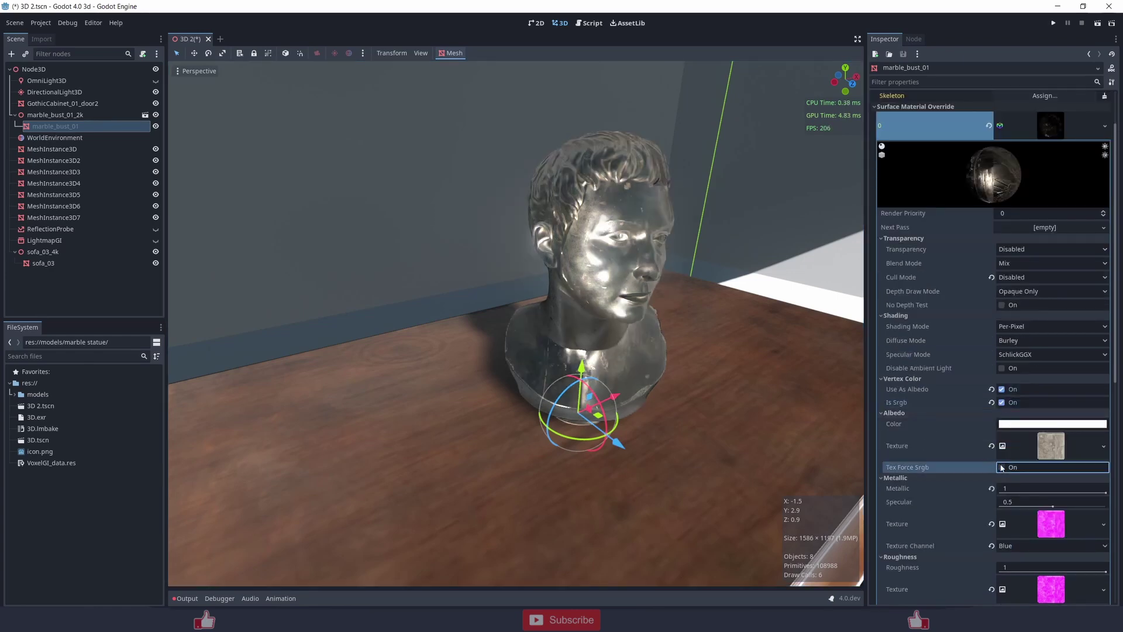
pyautogui.click(1001, 403)
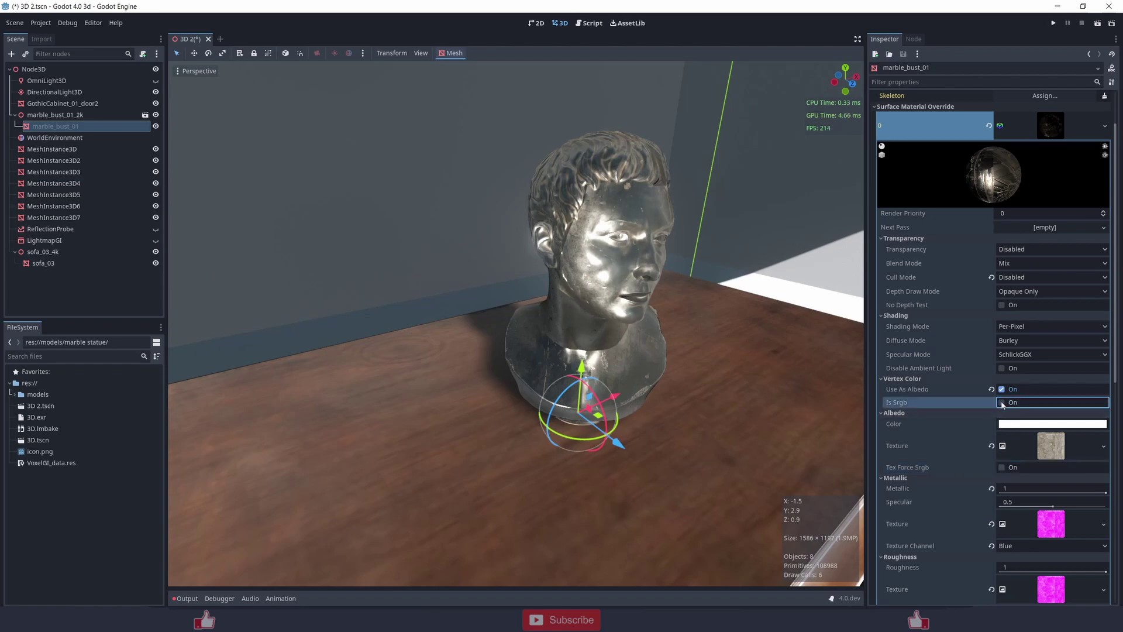
pyautogui.press('f')
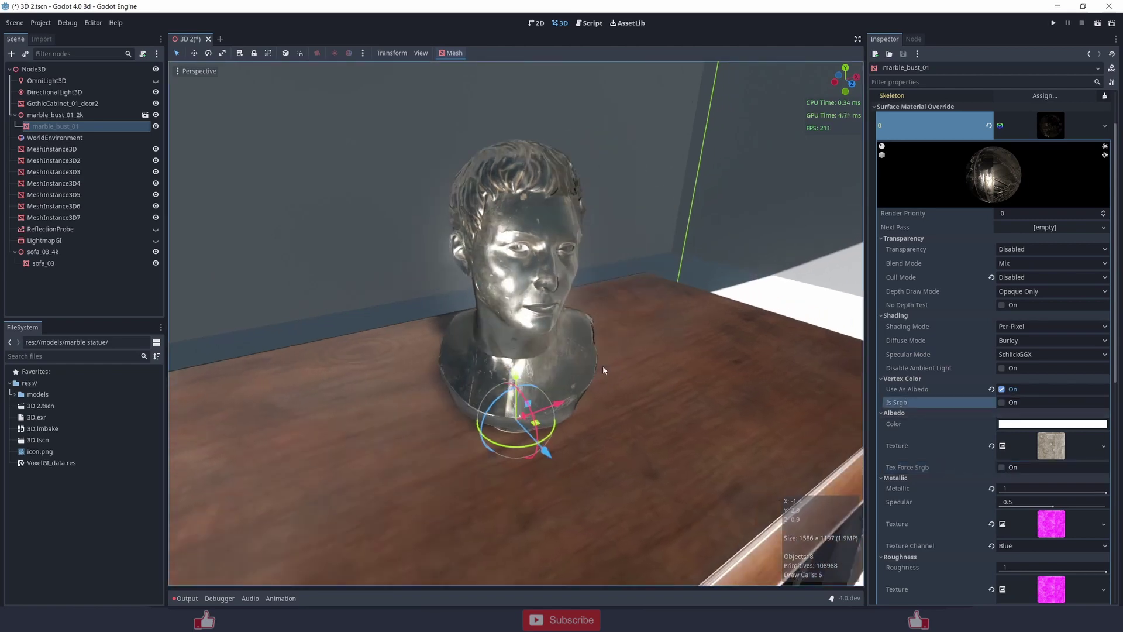
pyautogui.scroll(-15, 522, 342)
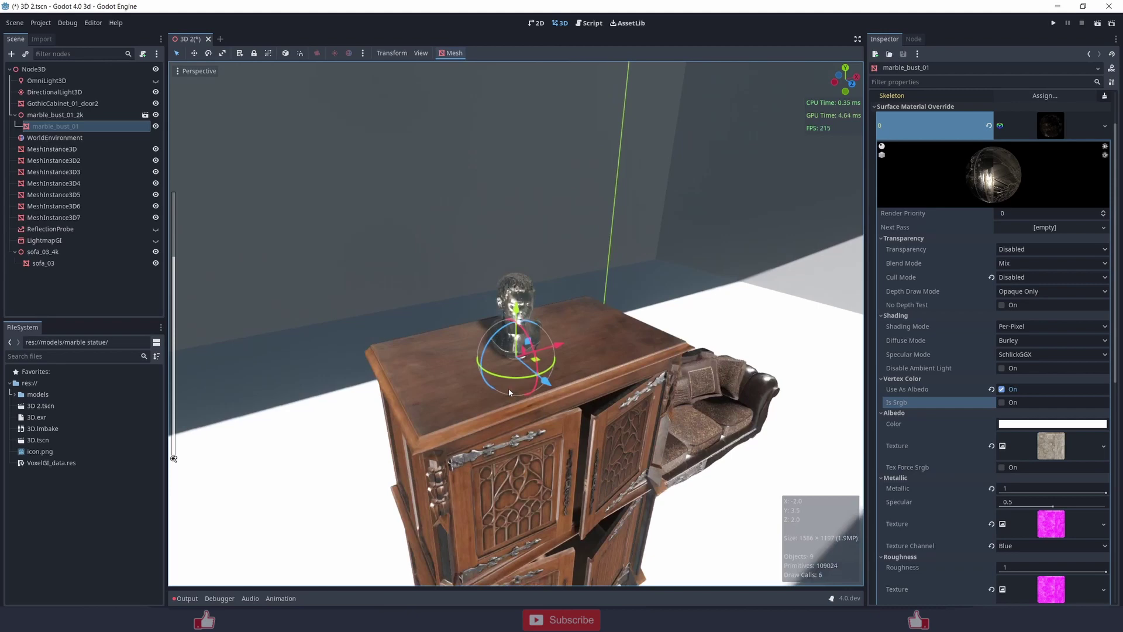
pyautogui.scroll(15, 529, 386)
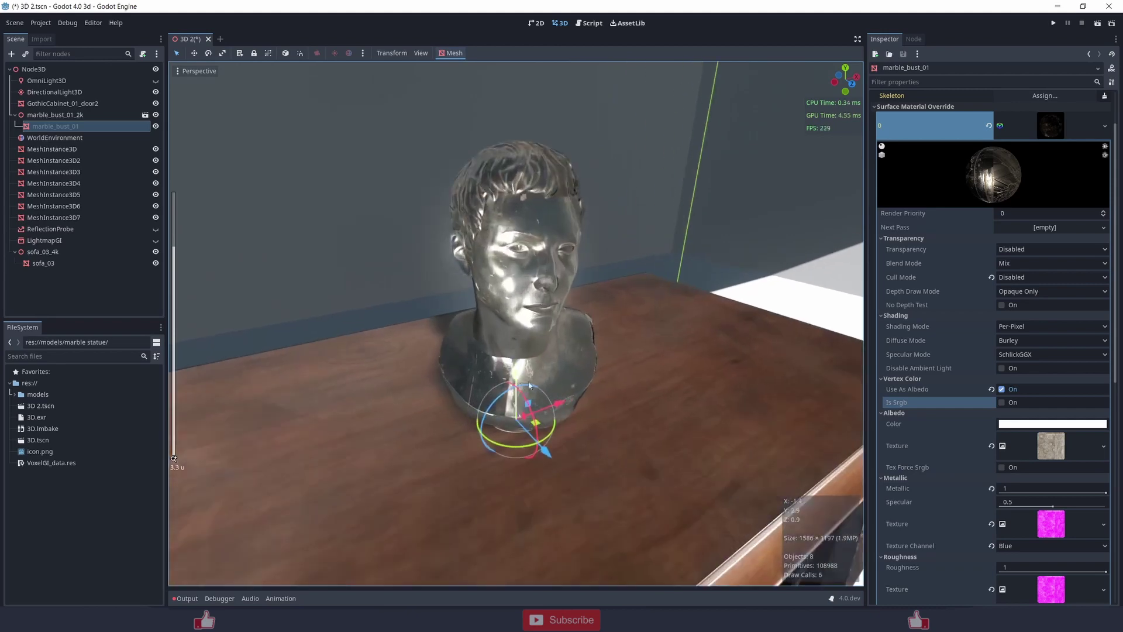
pyautogui.click(1006, 467)
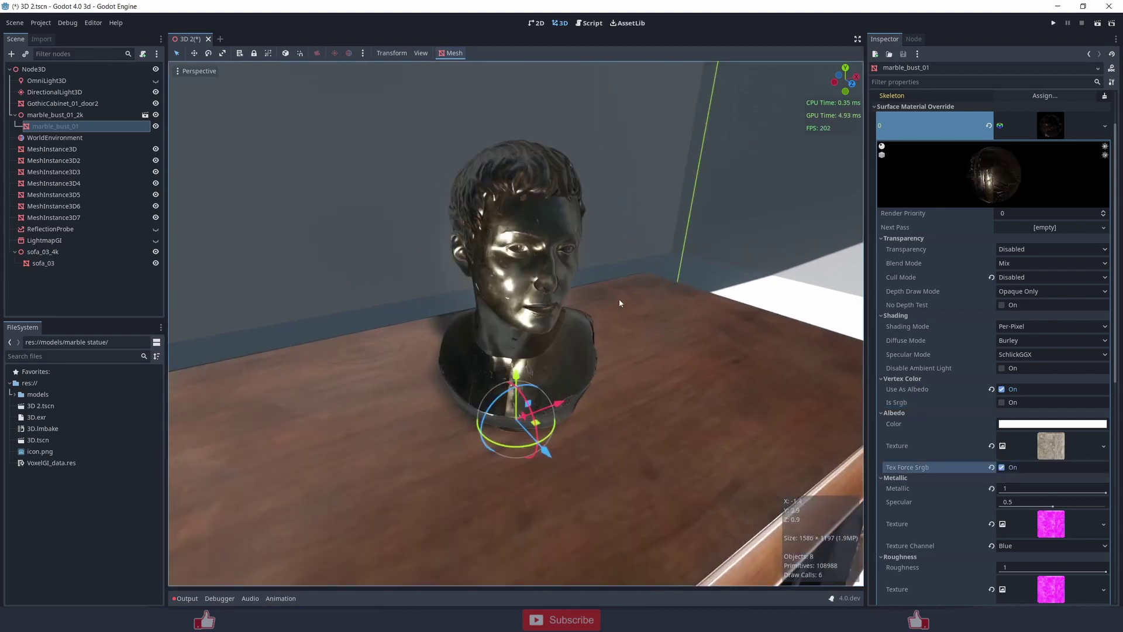
# - Try subsurface scattering at strength 1 on the bust's material, and switch it back off
pyautogui.scroll(-5, 615, 297)
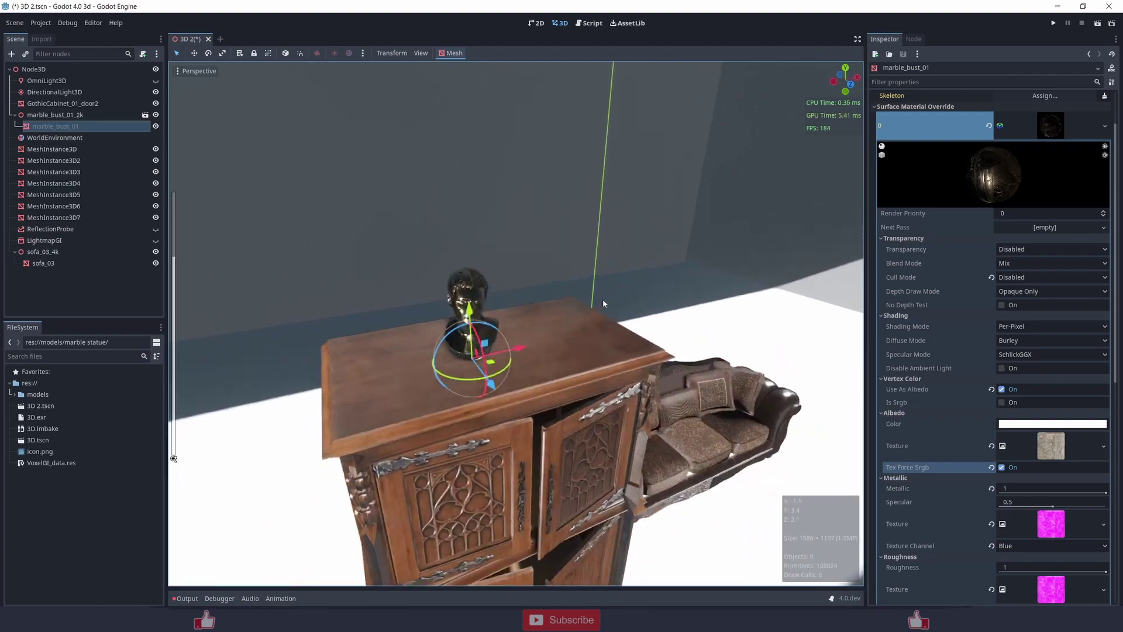
pyautogui.scroll(6, 606, 300)
pyautogui.moveTo(605, 300); pyautogui.dragTo(625, 304, button='middle')
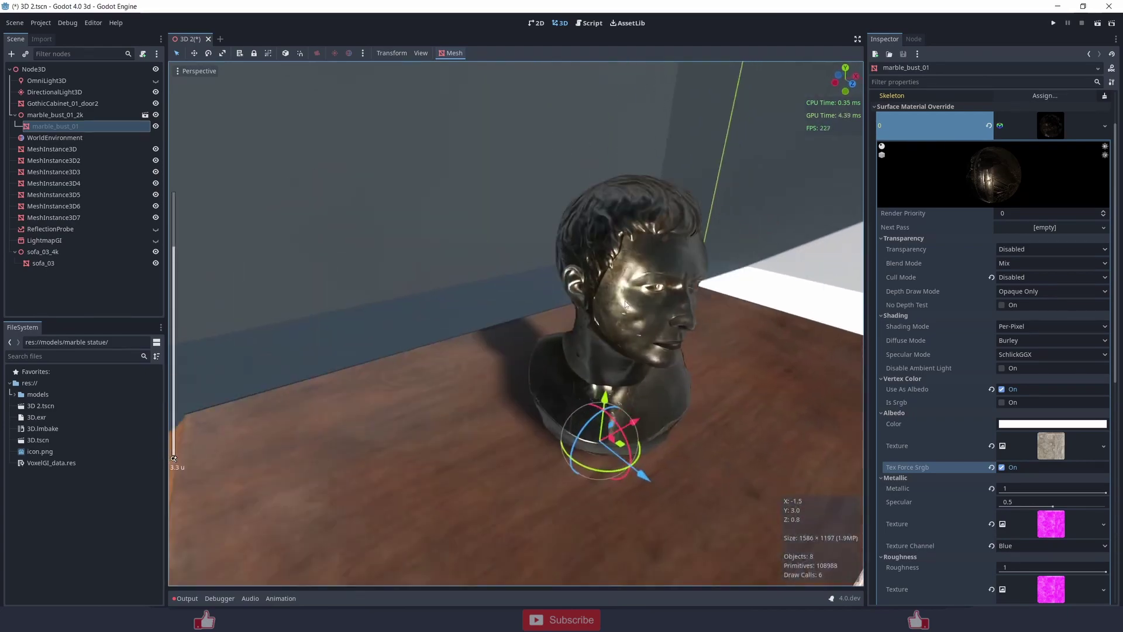
pyautogui.scroll(-5, 627, 321)
pyautogui.scroll(5, 627, 321)
pyautogui.scroll(-4, 963, 480)
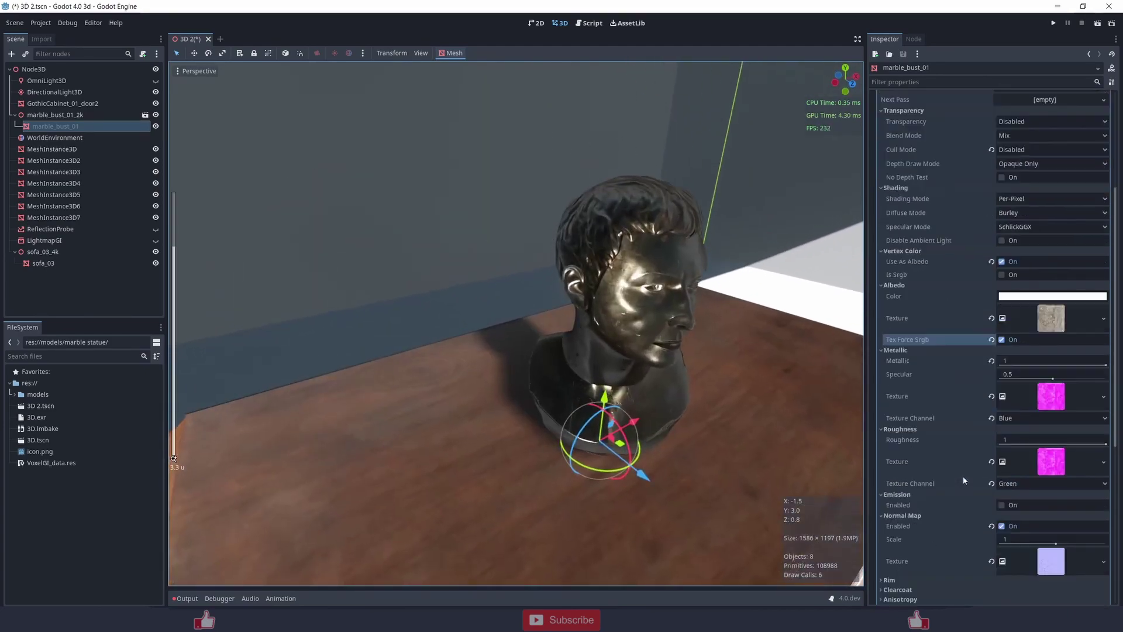
pyautogui.scroll(-5, 1028, 340)
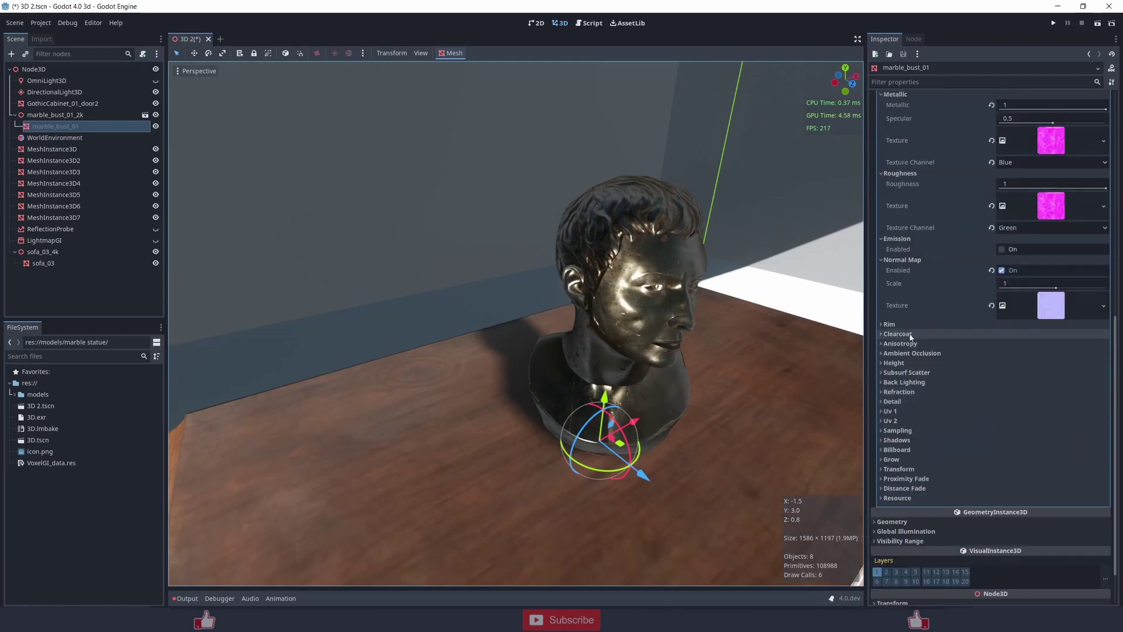
pyautogui.click(919, 372)
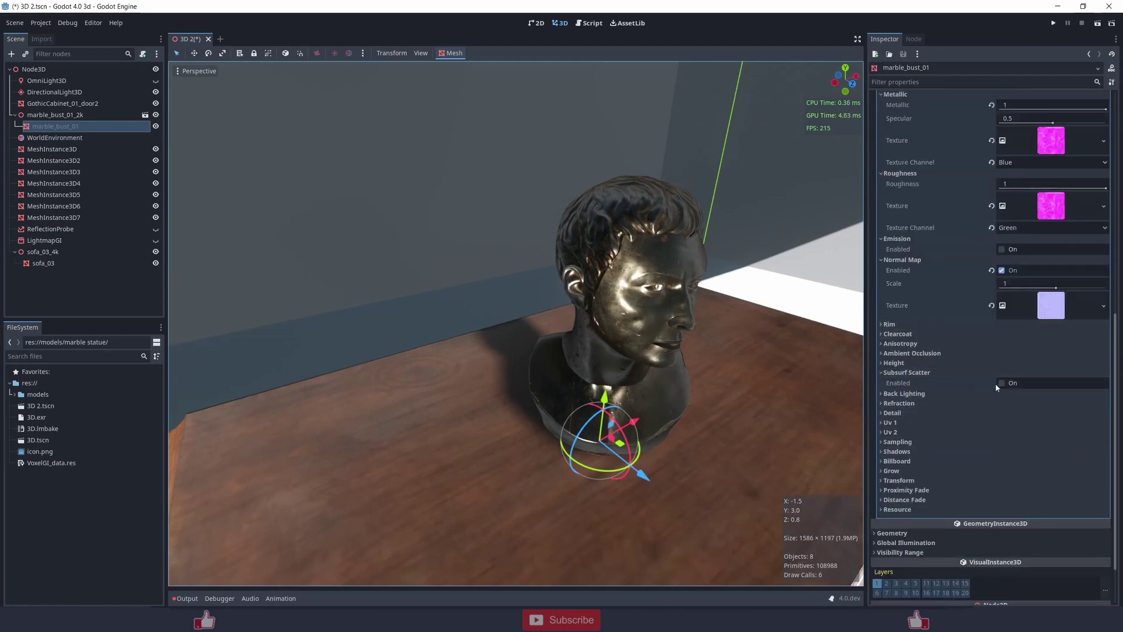
pyautogui.click(1001, 383)
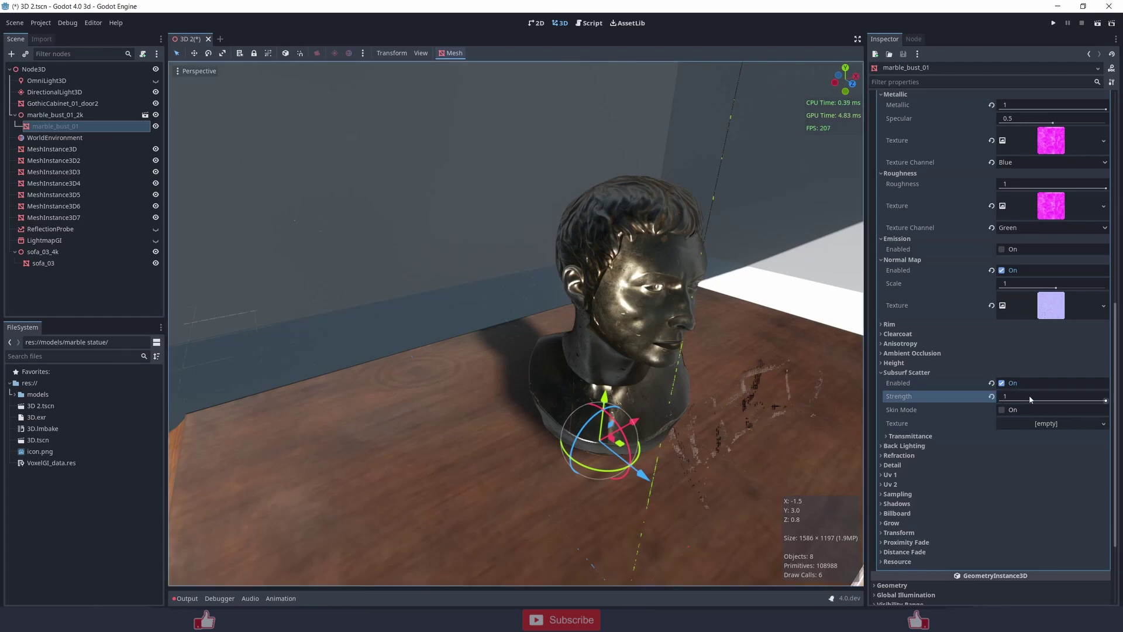
pyautogui.moveTo(635, 331); pyautogui.dragTo(602, 331, button='middle')
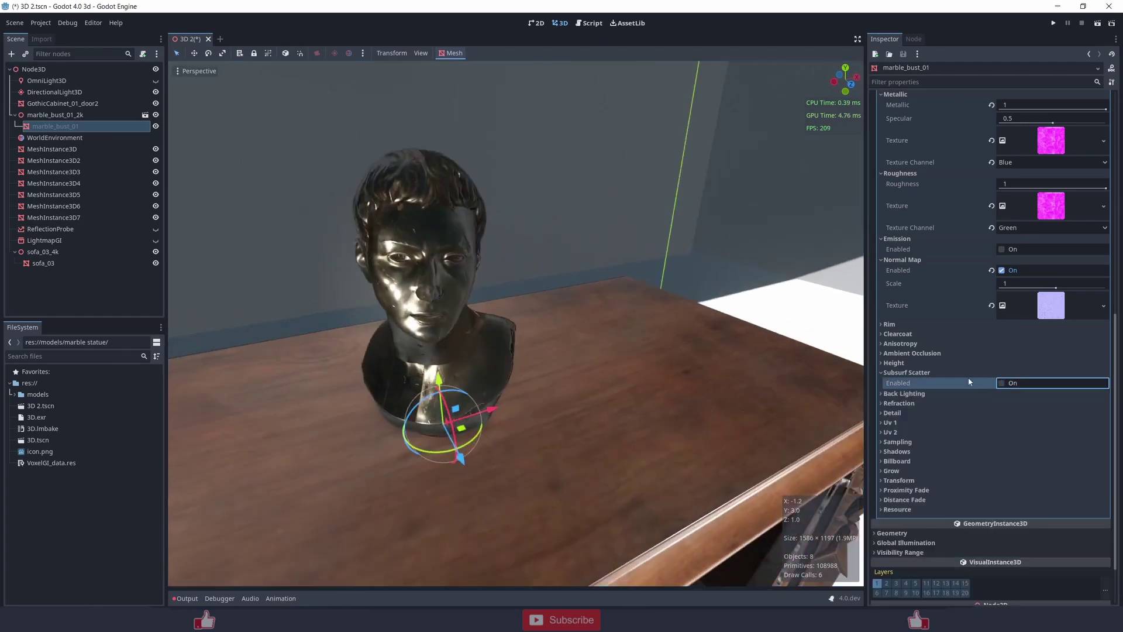
pyautogui.click(921, 373)
# - Enable back lighting on the bust's material with backlight colour a8a8a8, and look at the bust from behind
pyautogui.click(923, 382)
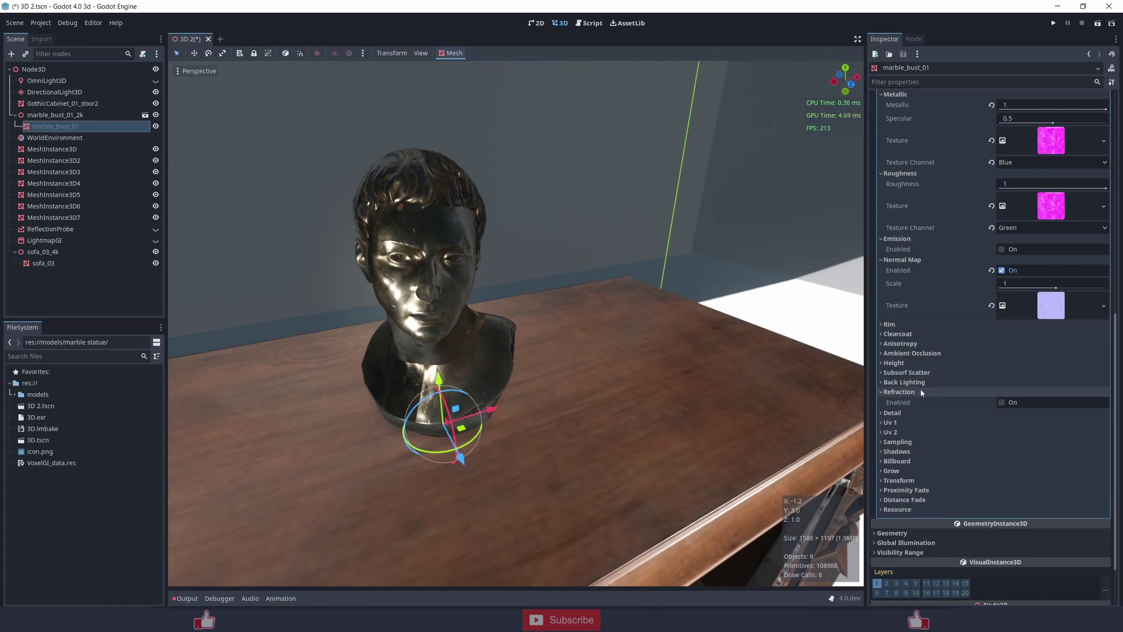
pyautogui.click(1013, 394)
pyautogui.click(1007, 406)
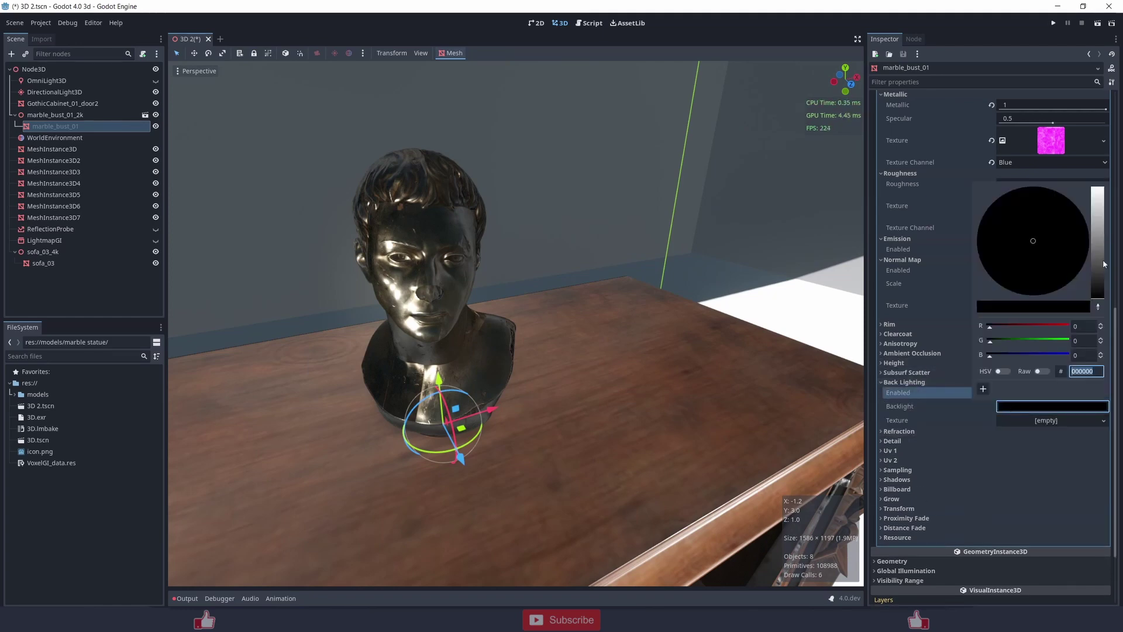
pyautogui.moveTo(1103, 264); pyautogui.dragTo(1103, 225)
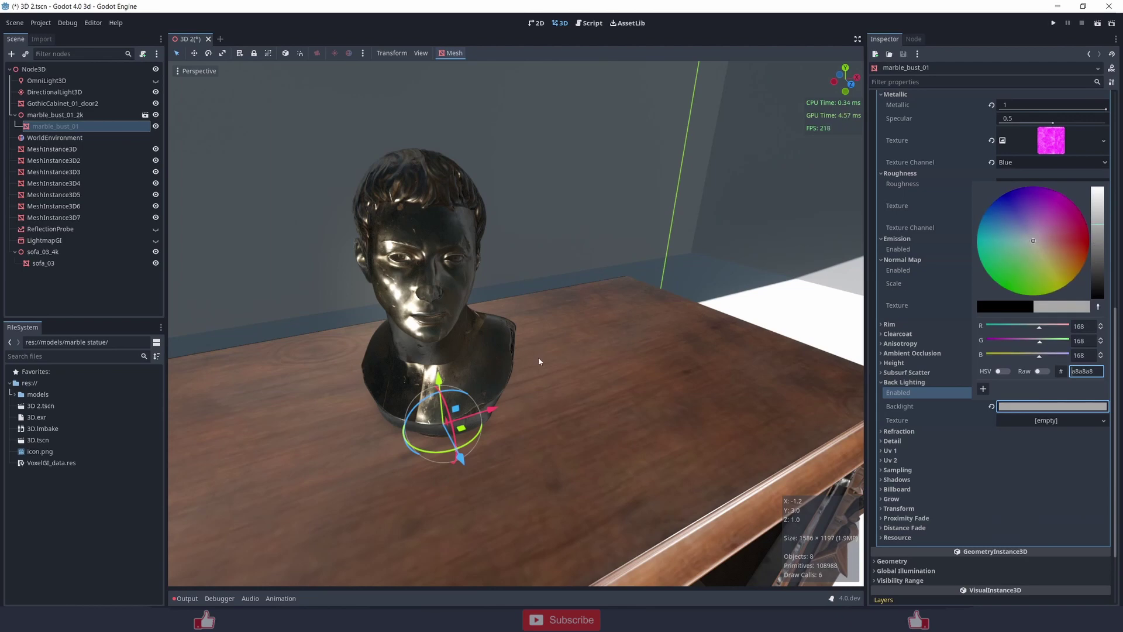
pyautogui.click(905, 450)
pyautogui.moveTo(327, 390); pyautogui.dragTo(549, 363, button='middle')
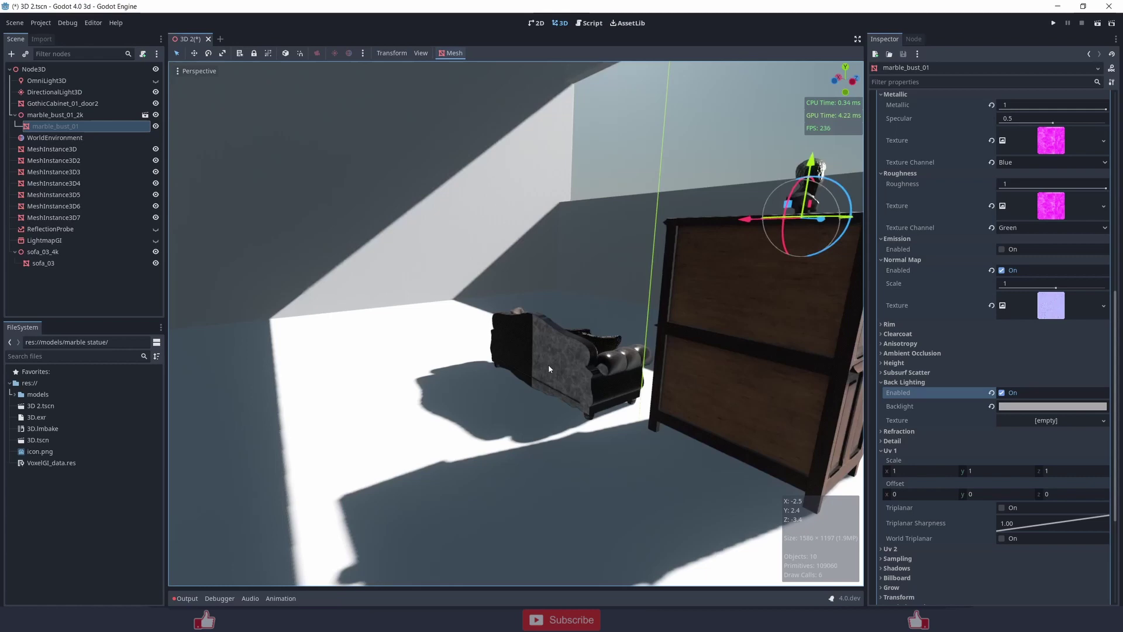
pyautogui.moveTo(548, 368); pyautogui.dragTo(444, 418, button='right')
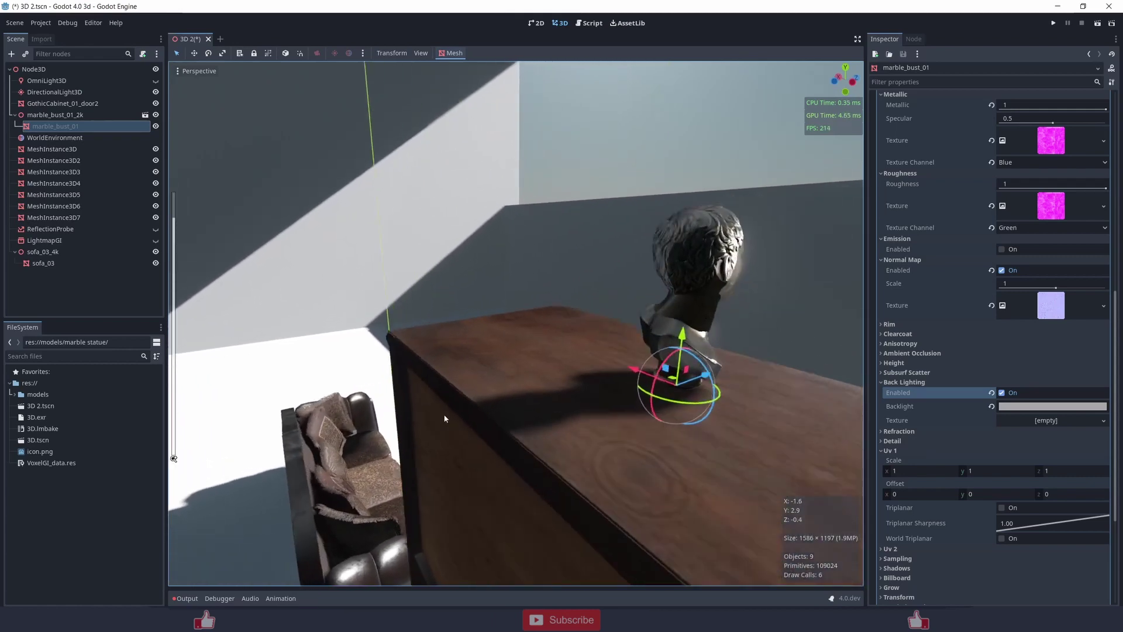
# - Try subsurface scattering together with back lighting while viewing the bust from behind, and disable both effects
pyautogui.click(906, 372)
pyautogui.click(1002, 383)
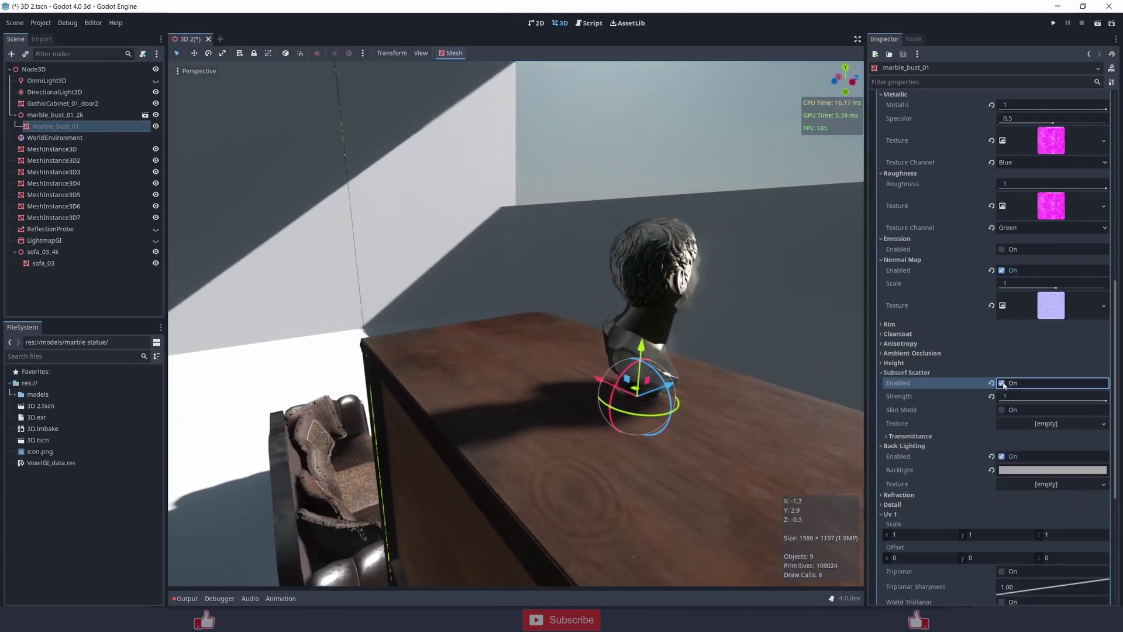
pyautogui.click(1002, 383)
pyautogui.click(1002, 383)
pyautogui.moveTo(632, 386); pyautogui.dragTo(618, 360, button='middle')
pyautogui.scroll(3, 619, 360)
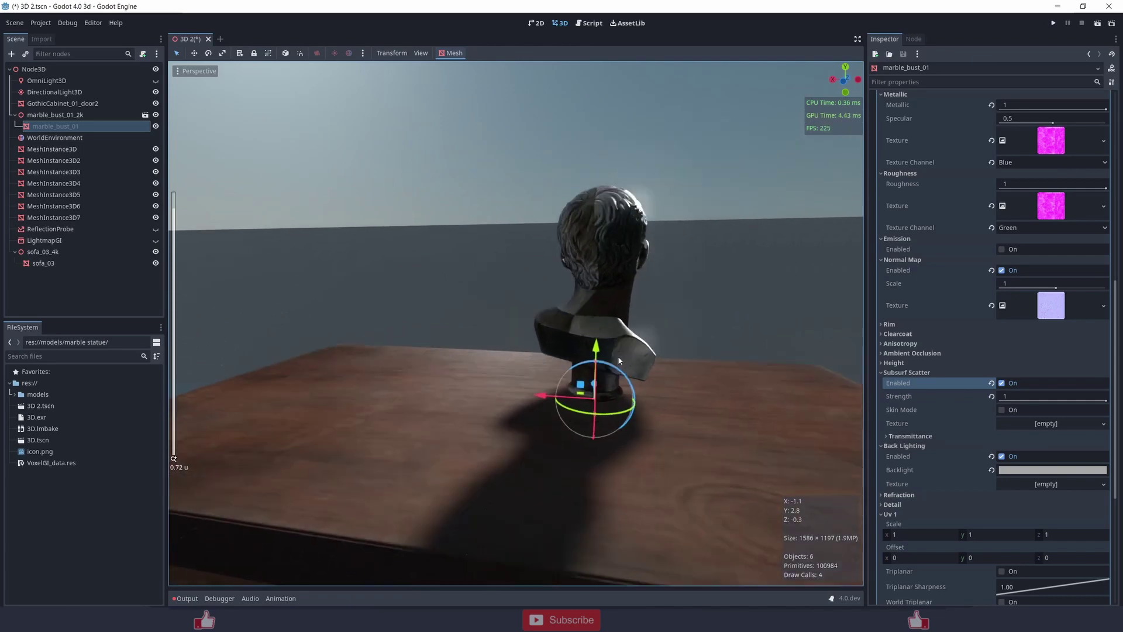
pyautogui.moveTo(619, 359); pyautogui.dragTo(637, 345, button='right')
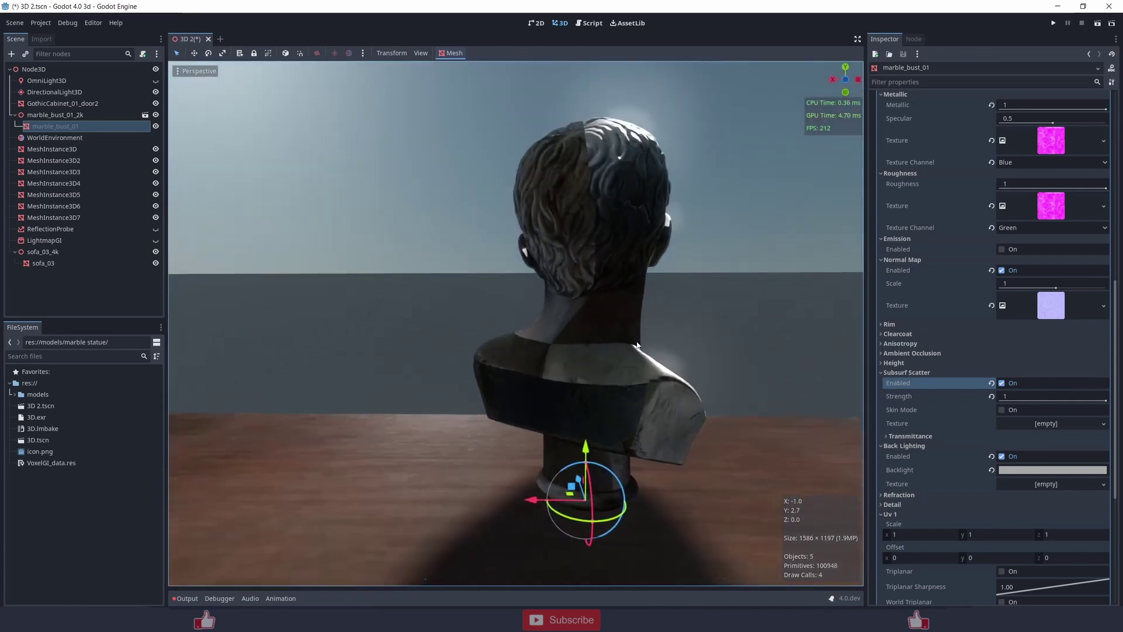
pyautogui.click(1001, 383)
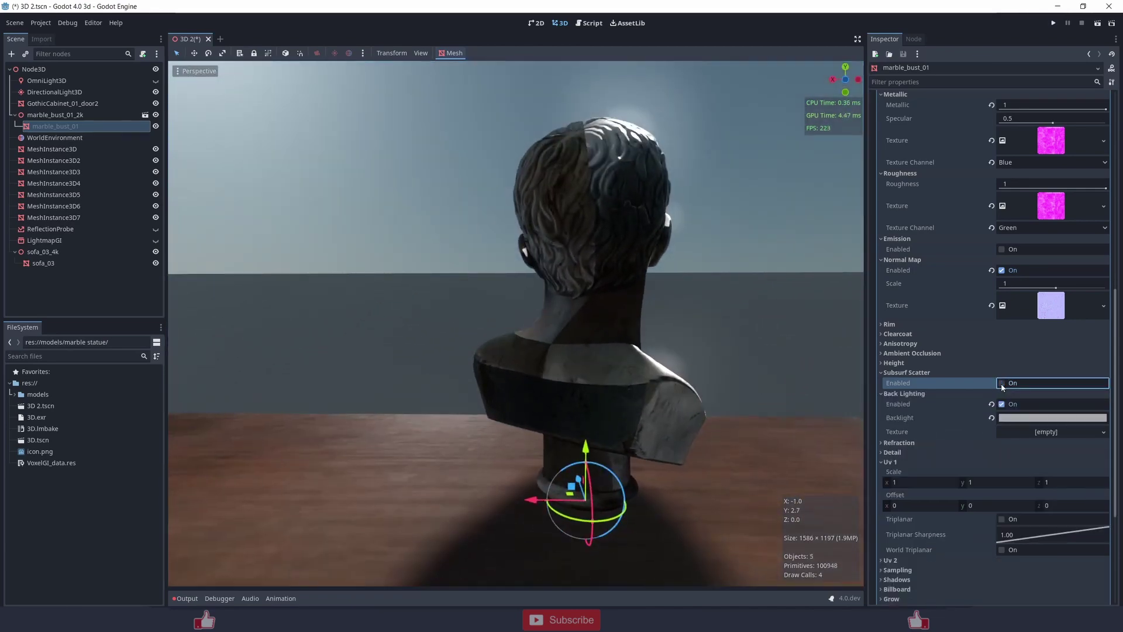
pyautogui.click(1001, 404)
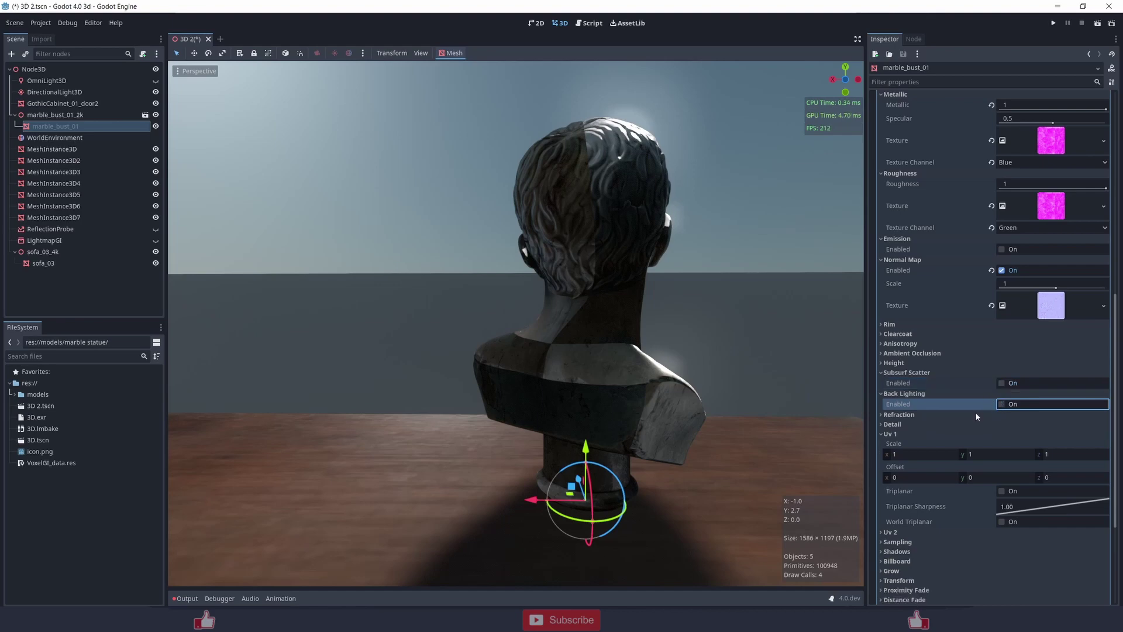
# - Select the sofa and open its fringe material, sofa_03_fringe.tres, from the models/sofa folder
pyautogui.scroll(-10, 654, 404)
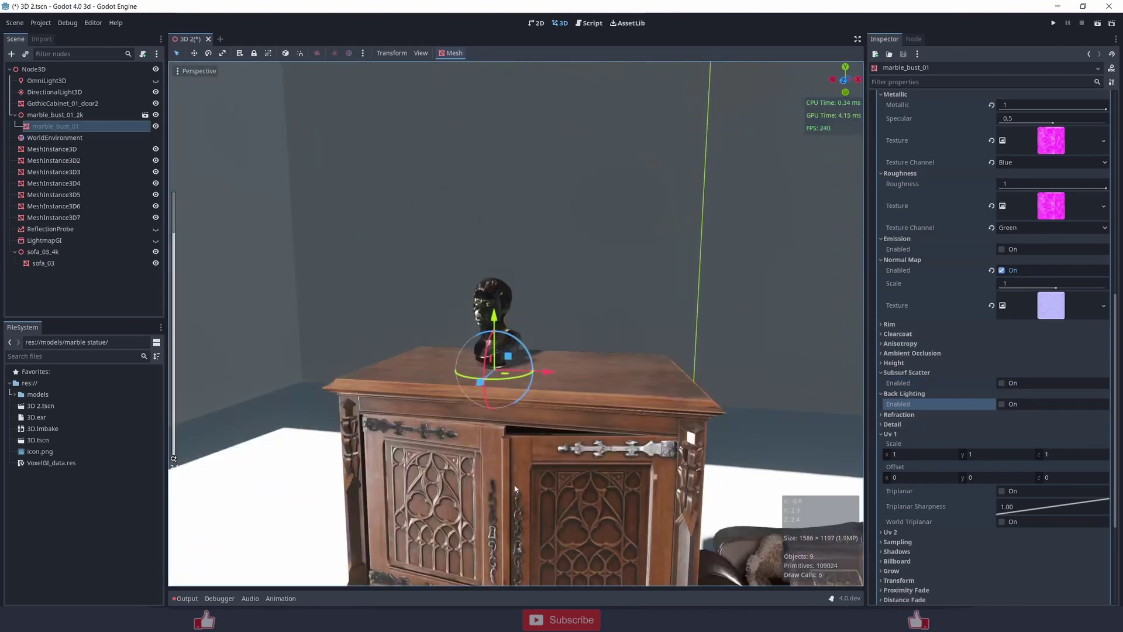
pyautogui.moveTo(515, 488); pyautogui.dragTo(517, 353, button='middle')
pyautogui.scroll(8, 428, 425)
pyautogui.scroll(-9, 510, 368)
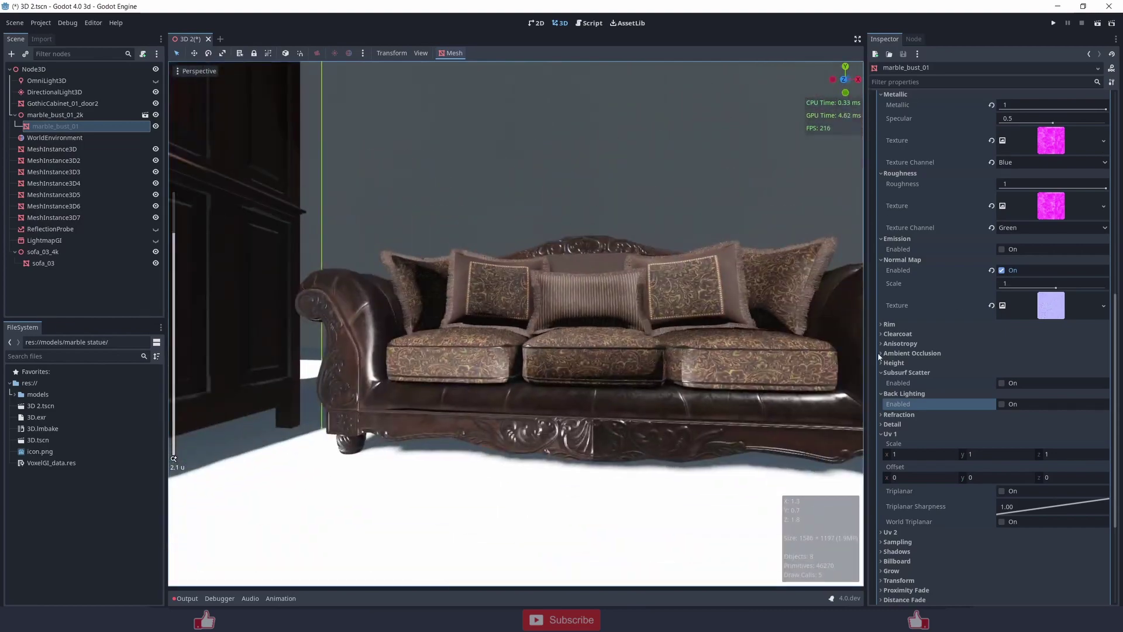
pyautogui.click(649, 427)
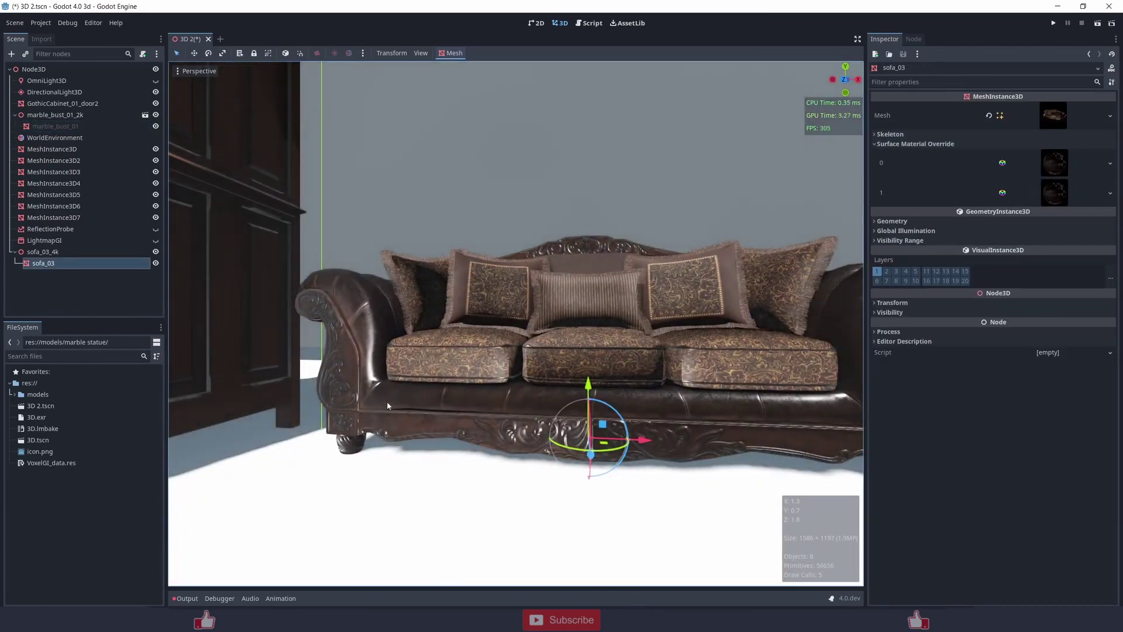
pyautogui.click(15, 395)
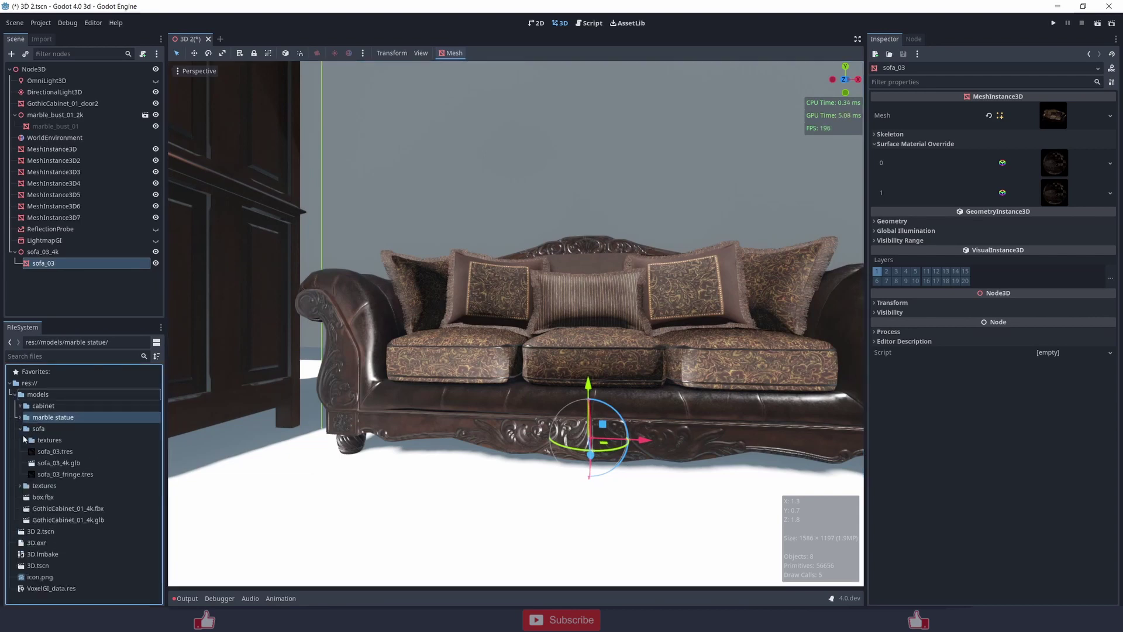
pyautogui.doubleClick(67, 474)
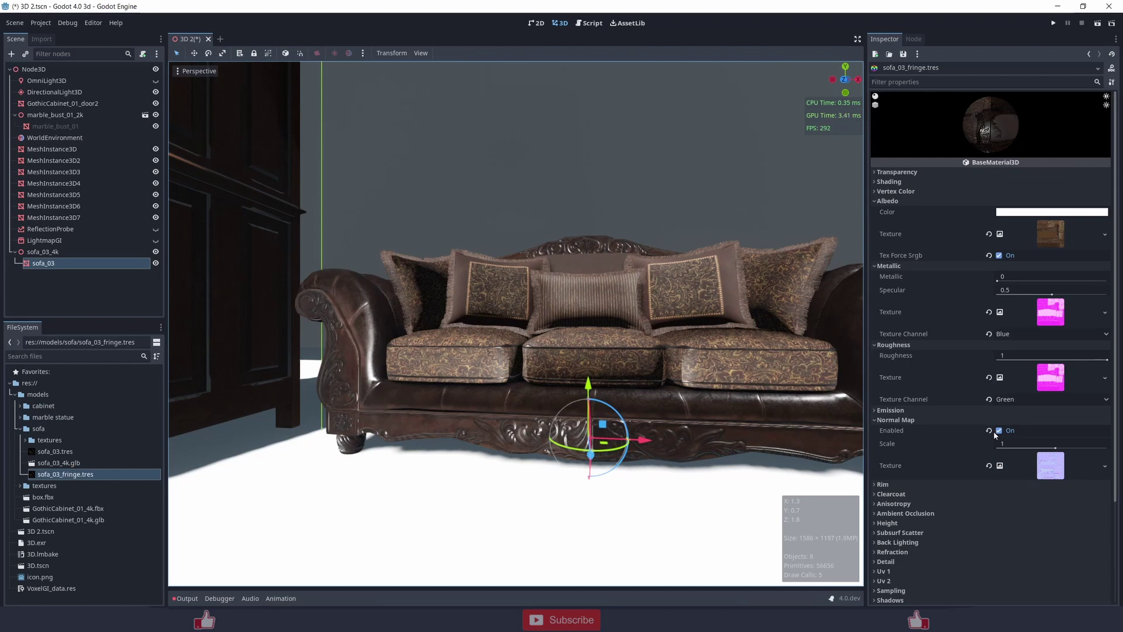
# - Disable the normal map on the fringe material, open sofa_03.tres and disable its normal map as well, and look at the sofa
pyautogui.click(998, 431)
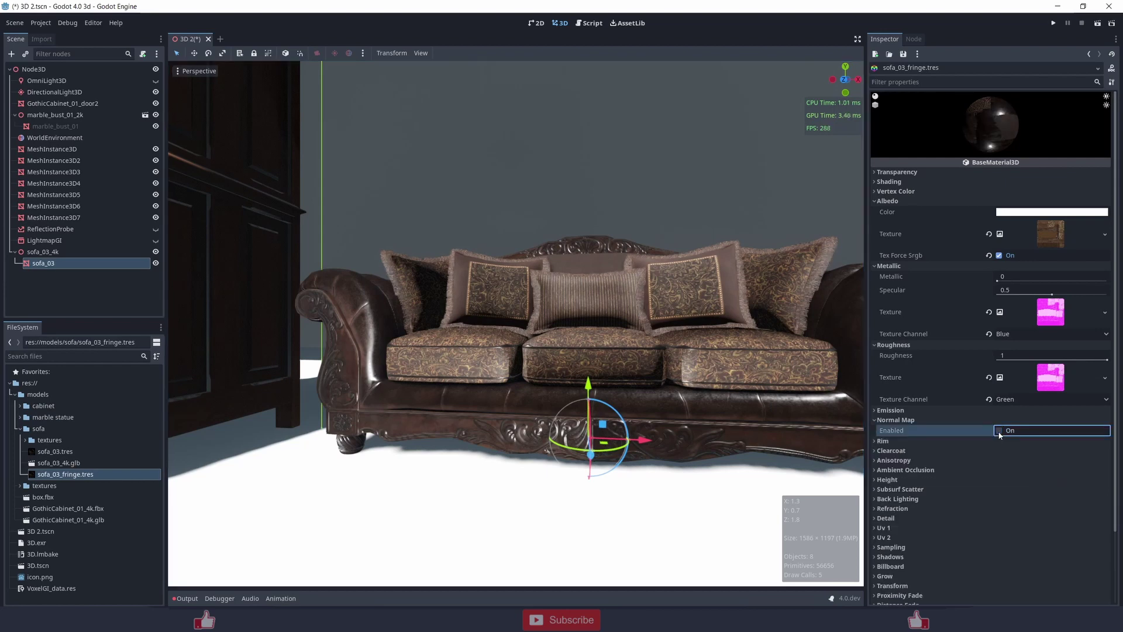
pyautogui.doubleClick(87, 449)
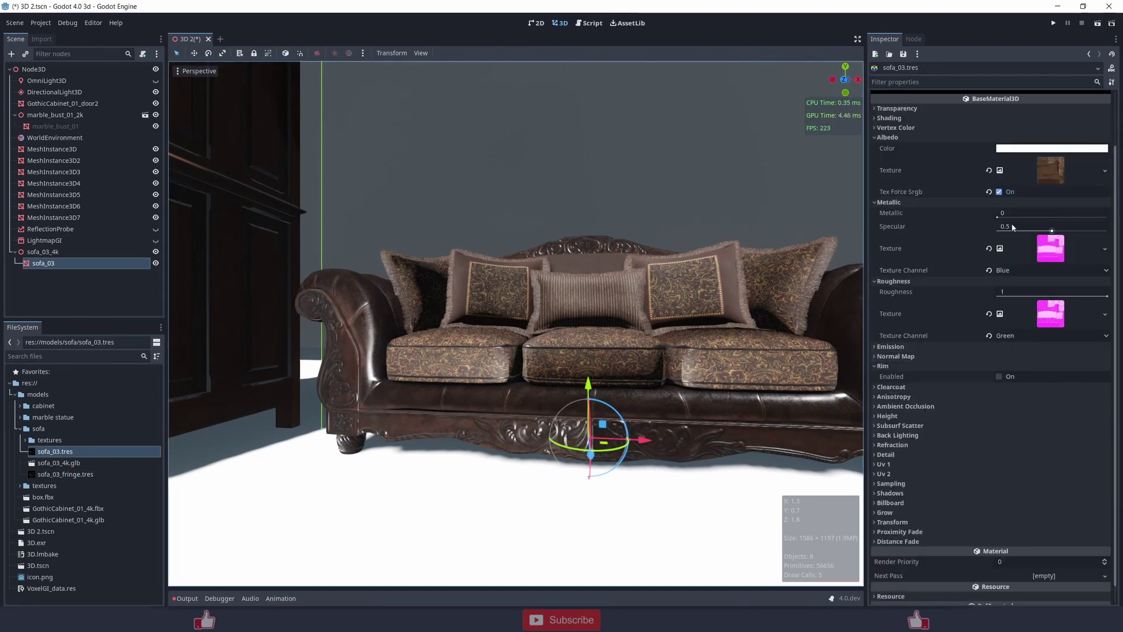
pyautogui.click(958, 356)
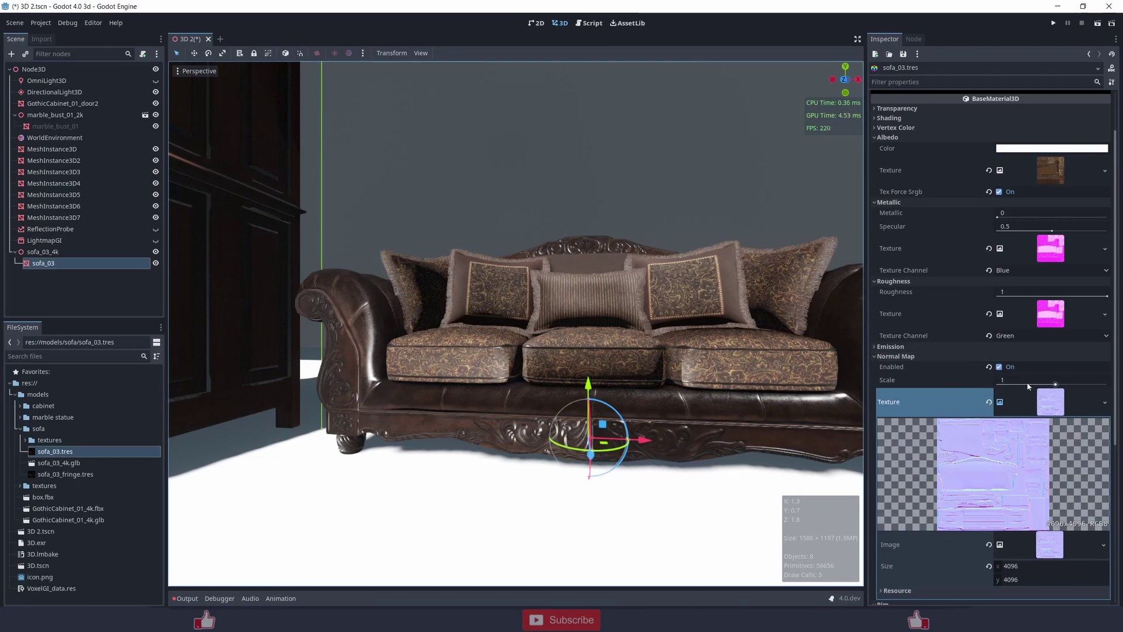
pyautogui.click(1000, 366)
pyautogui.scroll(-9, 579, 357)
pyautogui.moveTo(579, 356); pyautogui.dragTo(527, 422, button='middle')
pyautogui.scroll(10, 577, 394)
pyautogui.moveTo(577, 394); pyautogui.dragTo(707, 319, button='middle')
# - Disable Tex Force Srgb for the albedo of sofa_03.tres, and look at the sofa up close and within the room
pyautogui.click(999, 191)
pyautogui.scroll(-6, 623, 336)
pyautogui.moveTo(526, 328); pyautogui.dragTo(439, 380, button='middle')
pyautogui.scroll(4, 377, 396)
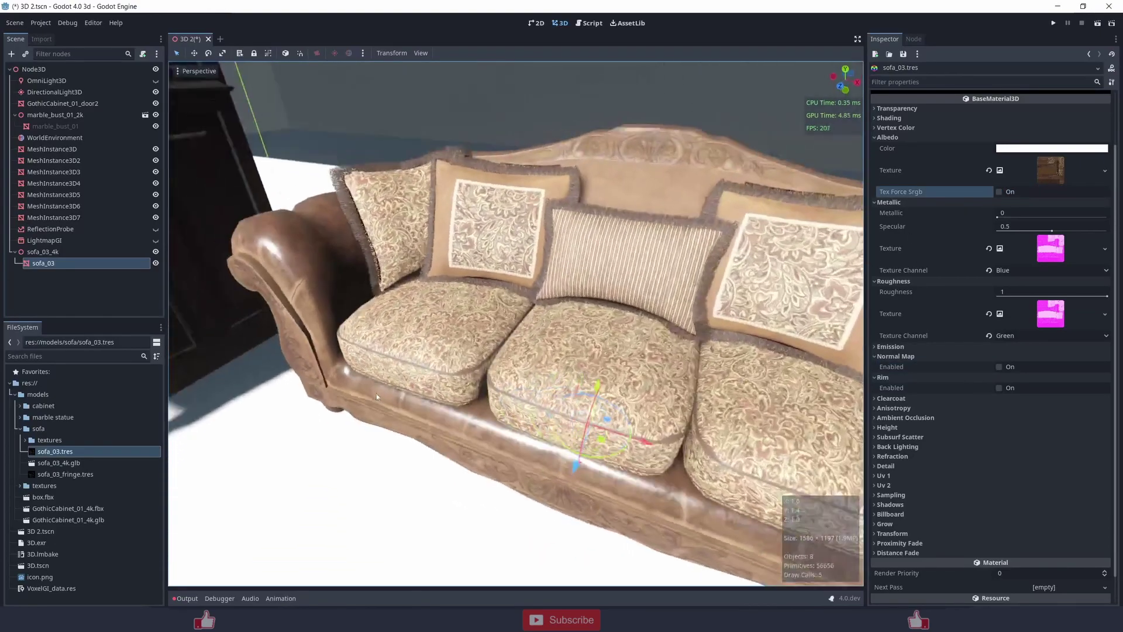
pyautogui.scroll(-10, 377, 397)
pyautogui.moveTo(374, 396); pyautogui.dragTo(585, 417, button='middle')
pyautogui.scroll(-9, 396, 383)
pyautogui.scroll(-2, 585, 418)
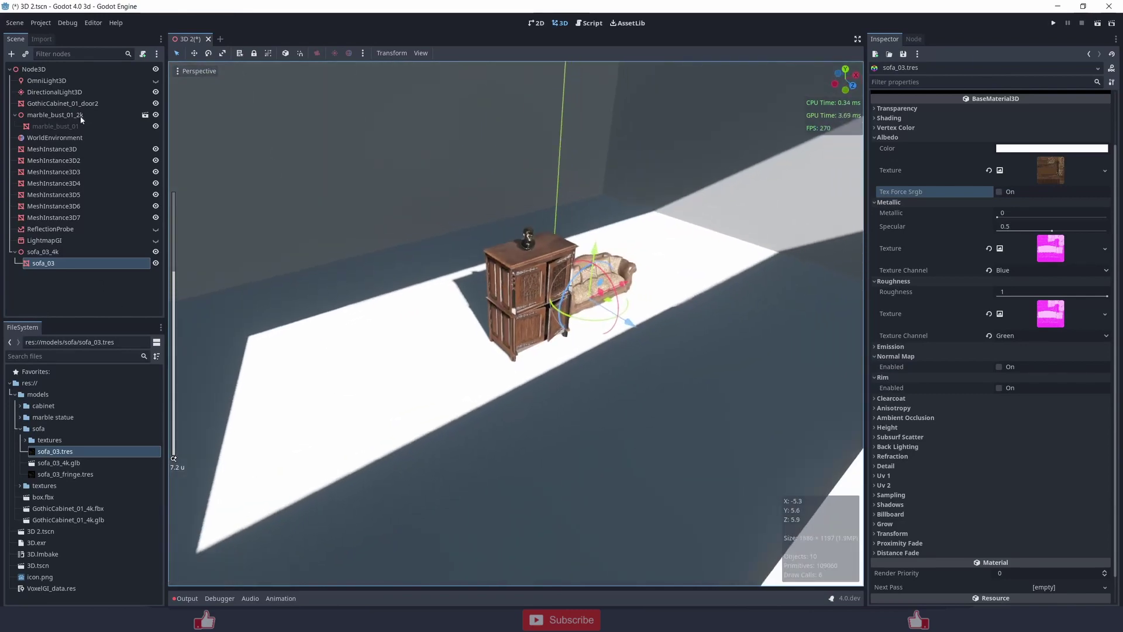
# - Select DirectionalLight3D and rotate it to change the direction of the sunlight entering the room
pyautogui.click(55, 92)
pyautogui.scroll(2, 564, 370)
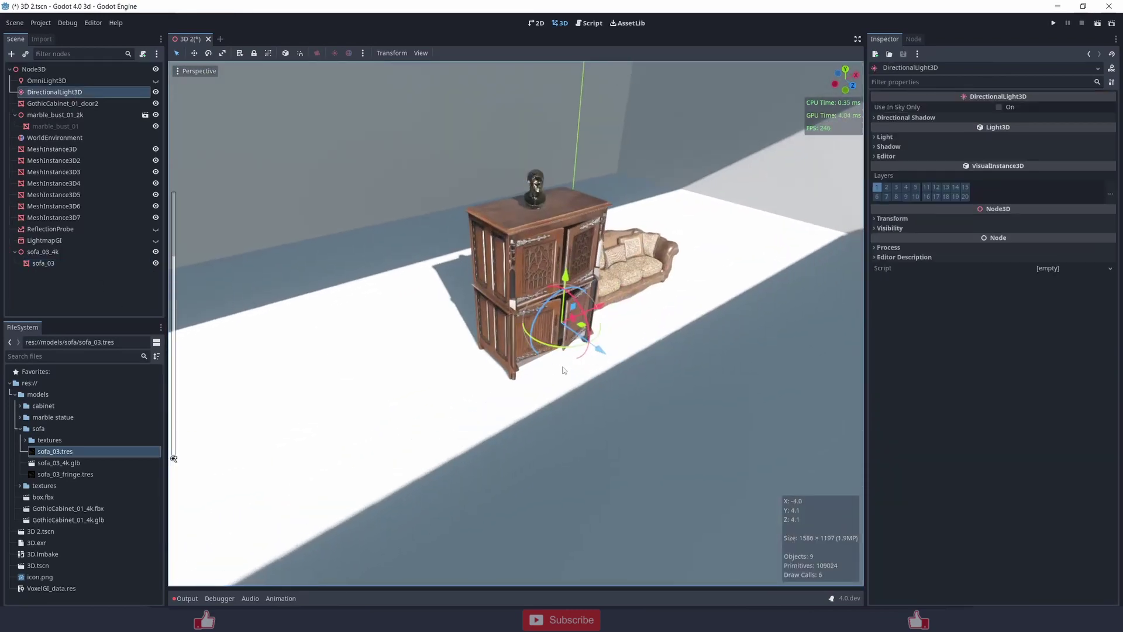
pyautogui.moveTo(563, 370); pyautogui.dragTo(589, 347, button='middle')
pyautogui.moveTo(554, 334); pyautogui.dragTo(567, 351)
pyautogui.scroll(-5, 574, 343)
pyautogui.moveTo(573, 344); pyautogui.dragTo(617, 310, button='middle')
pyautogui.moveTo(517, 347); pyautogui.dragTo(528, 353)
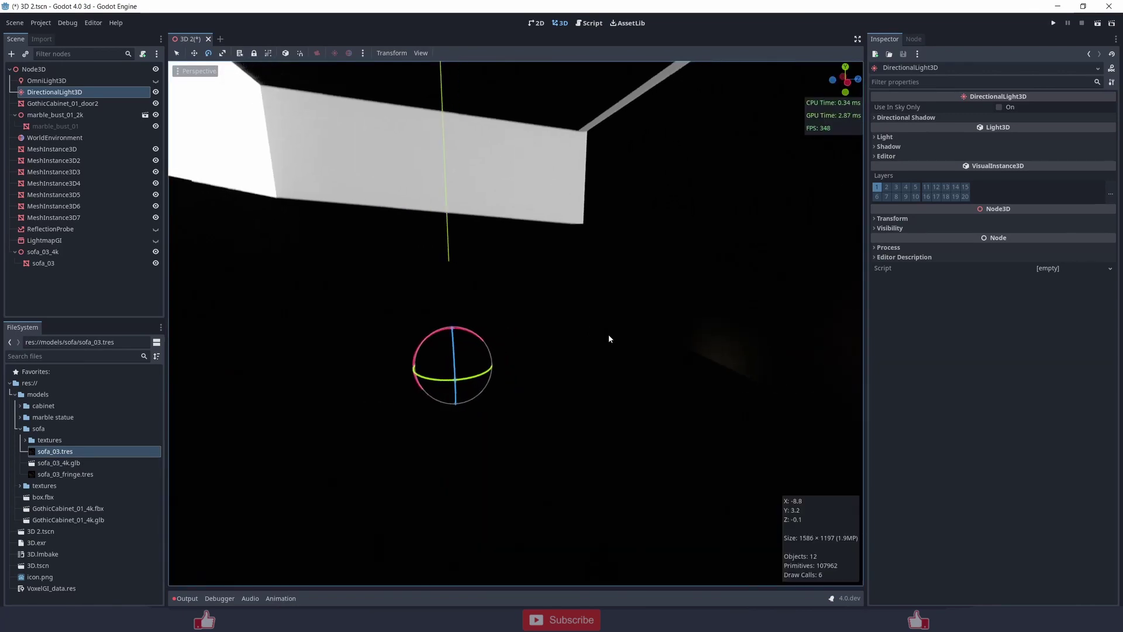
# - Try further rotations of the directional light from other sides of the room, and undo the last rotation
pyautogui.scroll(-10, 608, 334)
pyautogui.moveTo(626, 329); pyautogui.dragTo(607, 364, button='middle')
pyautogui.scroll(6, 607, 364)
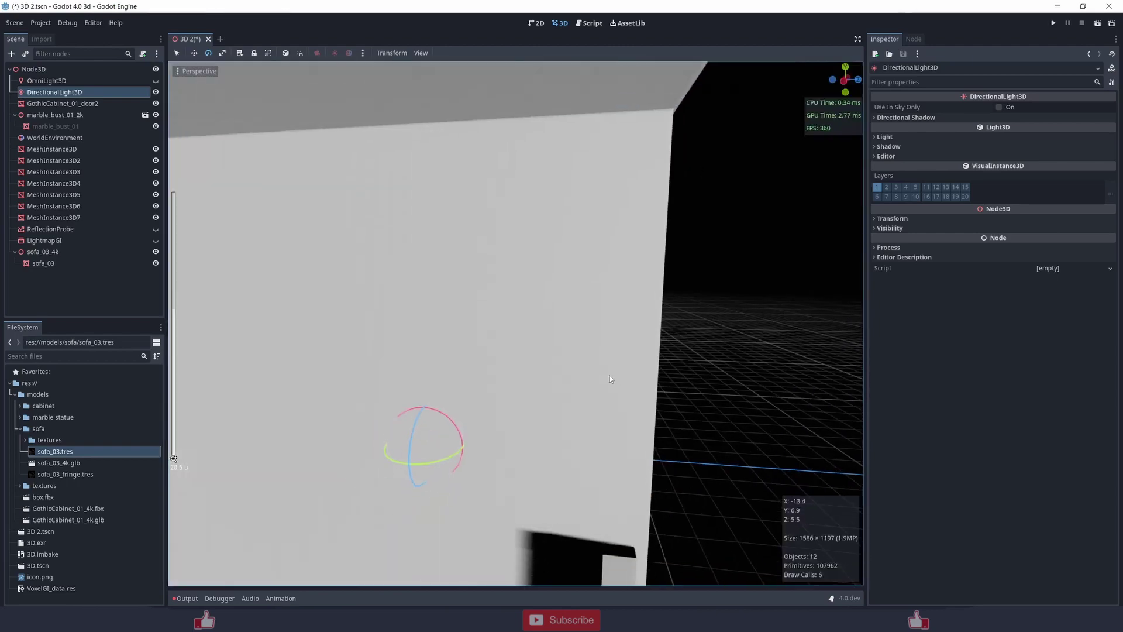
pyautogui.scroll(6, 609, 375)
pyautogui.moveTo(629, 381)
pyautogui.mouseDown(button='middle')
pyautogui.moveTo(655, 377)
pyautogui.moveTo(576, 381)
pyautogui.moveTo(626, 381)
pyautogui.mouseUp(button='middle')
pyautogui.moveTo(501, 466); pyautogui.dragTo(435, 489, button='middle')
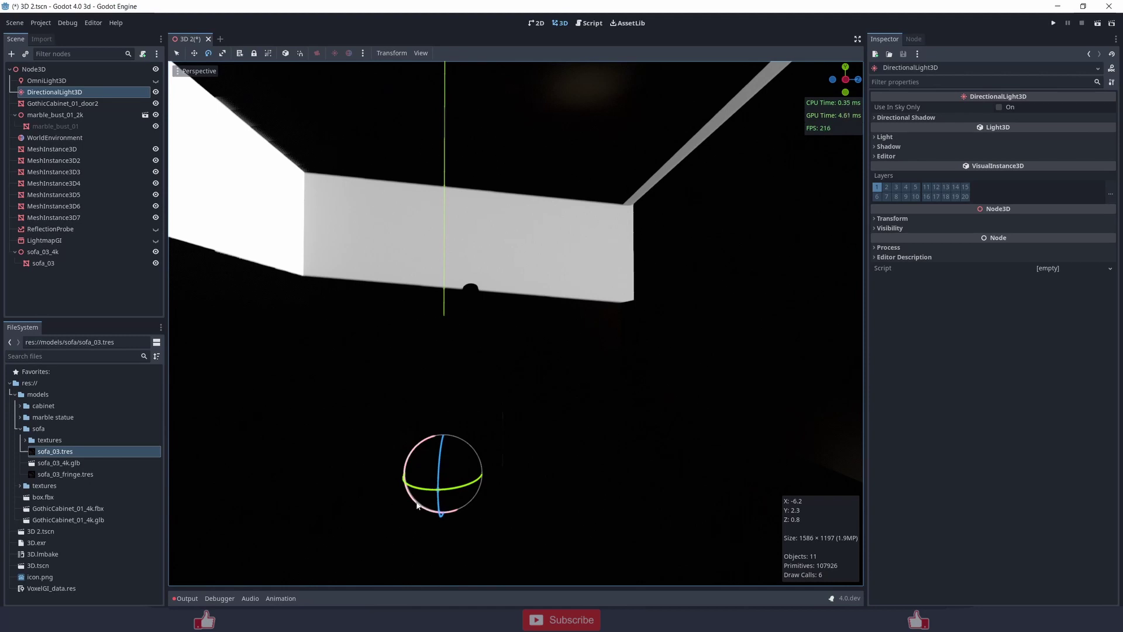
pyautogui.moveTo(416, 504); pyautogui.dragTo(420, 509)
pyautogui.moveTo(441, 498); pyautogui.dragTo(477, 468, button='middle')
pyautogui.moveTo(477, 468)
pyautogui.mouseDown()
pyautogui.moveTo(472, 476)
pyautogui.moveTo(484, 474)
pyautogui.mouseUp()
pyautogui.hotkey('ctrl', 'z')
pyautogui.moveTo(550, 443); pyautogui.dragTo(680, 369, button='middle')
pyautogui.scroll(3, 625, 456)
pyautogui.scroll(-5, 625, 457)
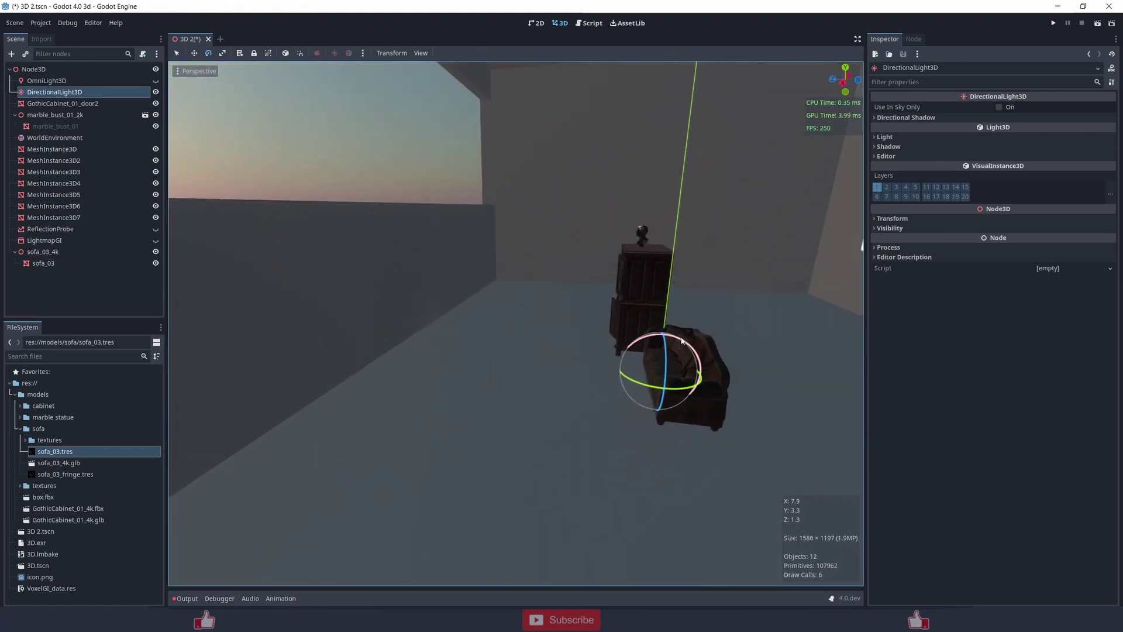
# - Rotate the directional light so that sunlight falls across the floor around the sofa and cabinet
pyautogui.moveTo(681, 341); pyautogui.dragTo(721, 375)
pyautogui.moveTo(720, 375); pyautogui.dragTo(430, 342, button='middle')
pyautogui.scroll(-3, 444, 386)
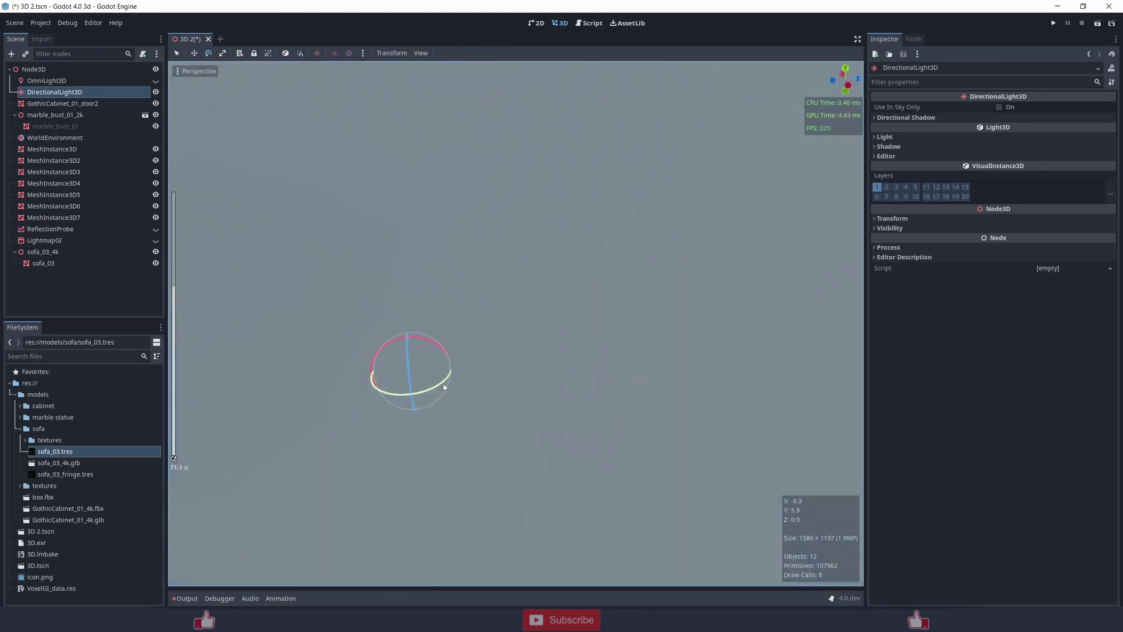
pyautogui.moveTo(443, 387); pyautogui.dragTo(676, 412, button='middle')
pyautogui.scroll(7, 394, 386)
pyautogui.scroll(-3, 600, 405)
pyautogui.moveTo(678, 409); pyautogui.dragTo(654, 387)
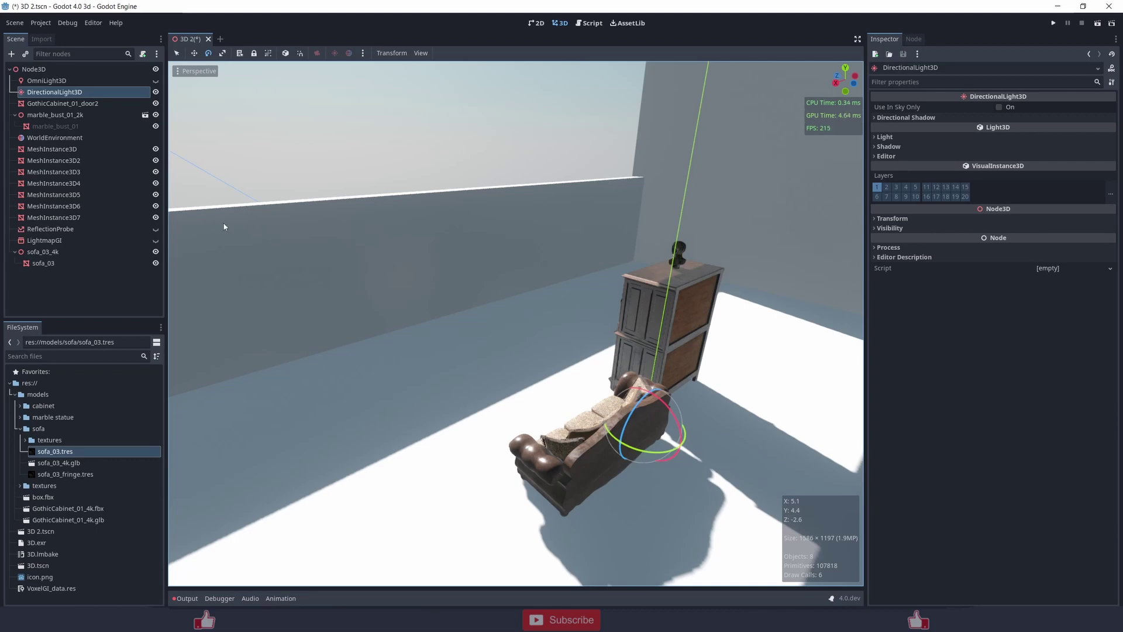
# - Focus the view on the ReflectionProbe and turn on the viewport's gizmo display
pyautogui.doubleClick(128, 231)
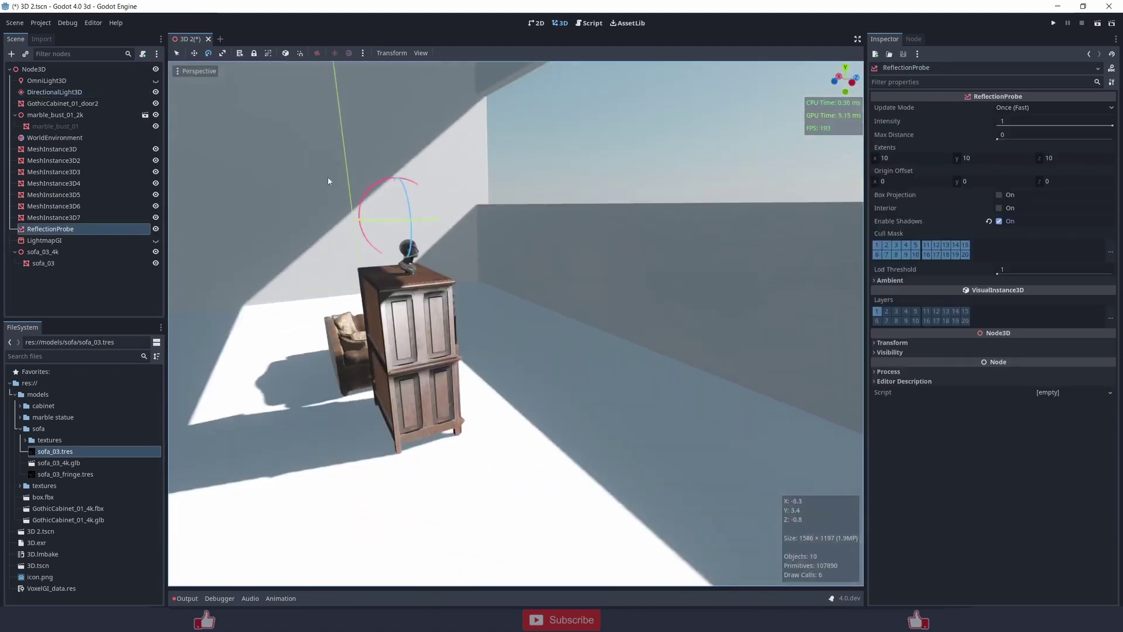
pyautogui.click(205, 71)
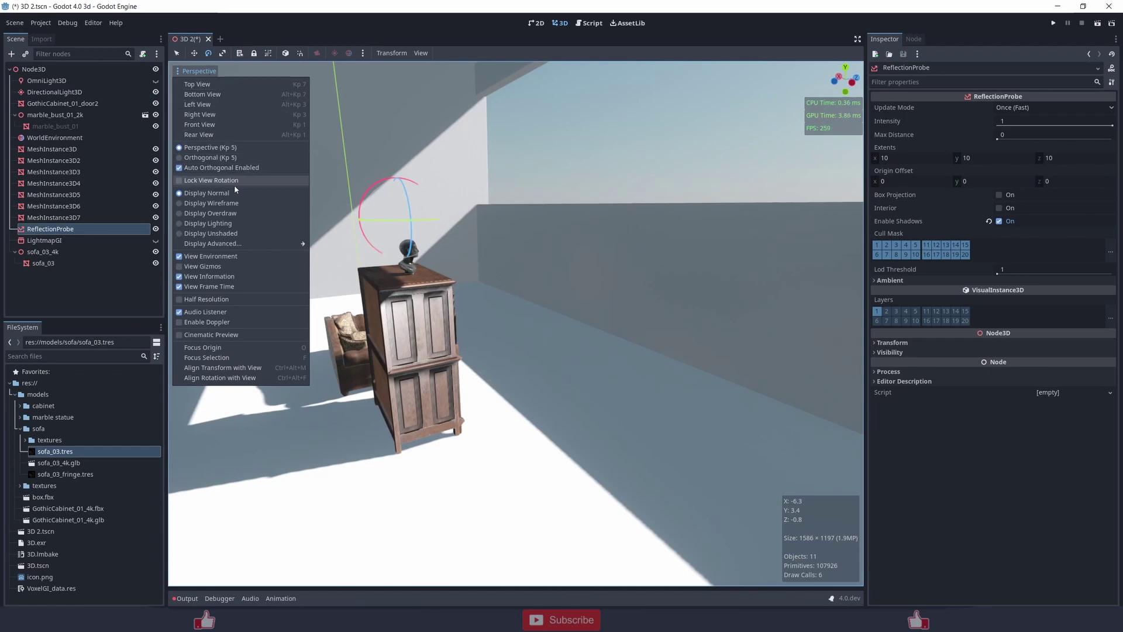
pyautogui.click(235, 266)
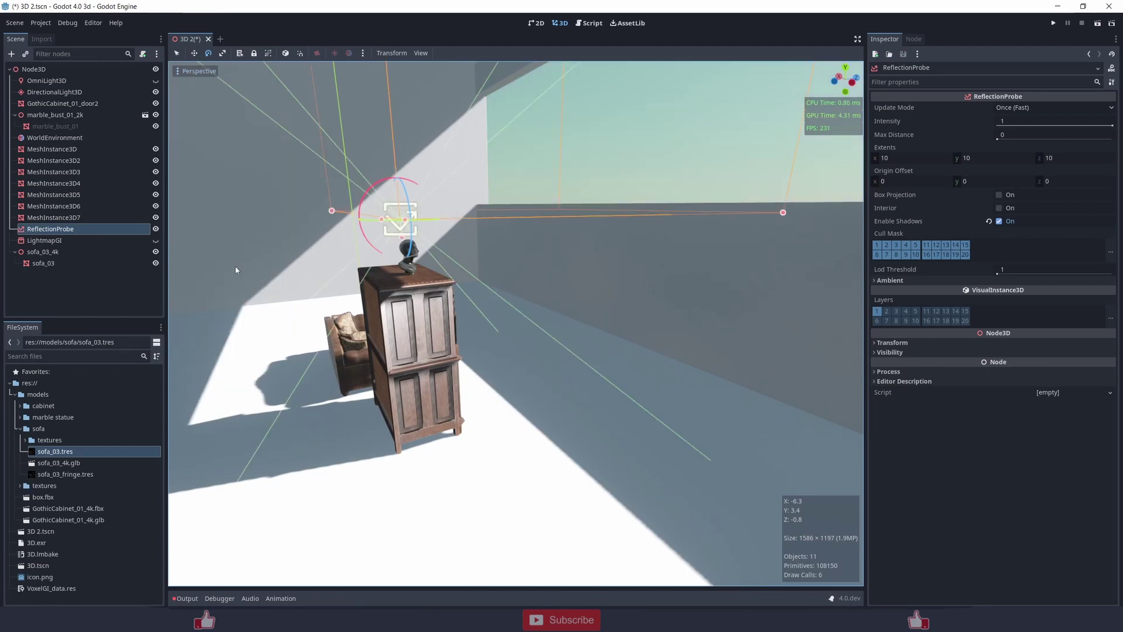
# - Move the ReflectionProbe along its Z axis above the cabinet
pyautogui.moveTo(401, 249); pyautogui.dragTo(456, 293, button='middle')
pyautogui.press('w')
pyautogui.scroll(4, 456, 293)
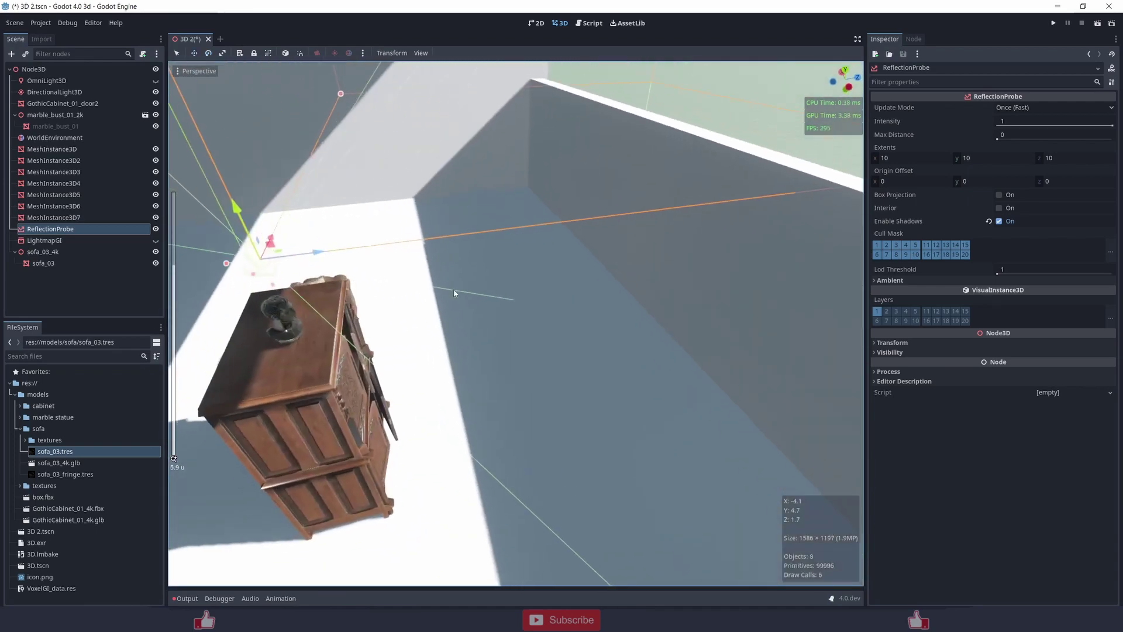
pyautogui.moveTo(311, 250); pyautogui.dragTo(251, 280)
pyautogui.moveTo(299, 281); pyautogui.dragTo(370, 269, button='middle')
pyautogui.scroll(6, 370, 269)
pyautogui.scroll(-4, 329, 267)
pyautogui.moveTo(203, 252); pyautogui.dragTo(326, 254)
# - Toggle the ReflectionProbe's visibility to compare the scene with and without it, leaving it hidden
pyautogui.click(157, 230)
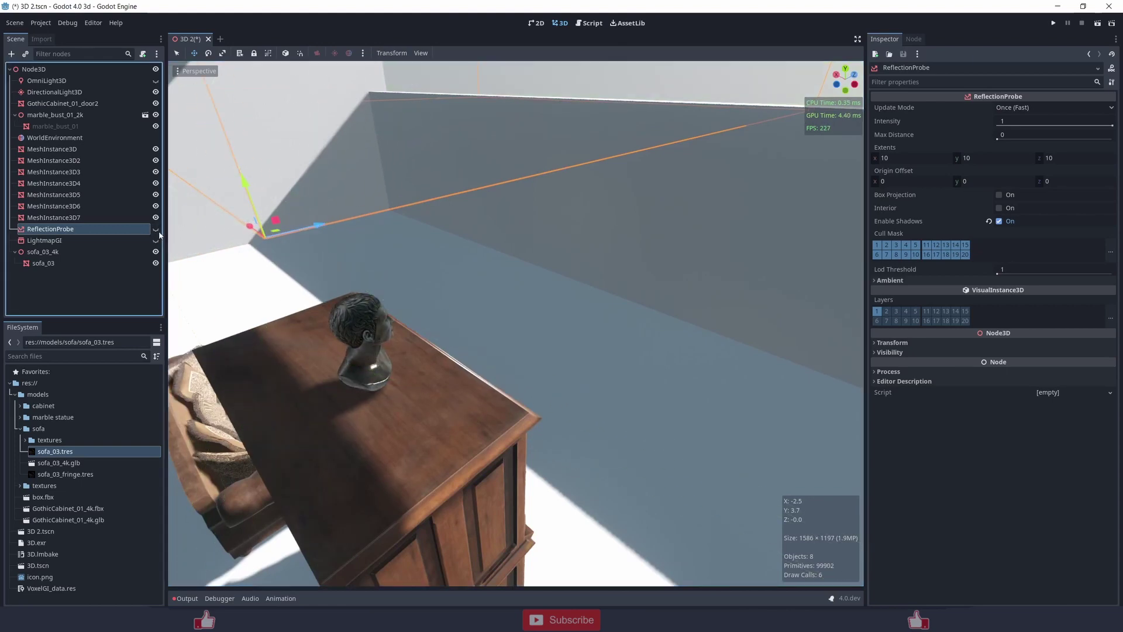
pyautogui.click(157, 231)
pyautogui.click(158, 231)
# - Show the LightmapGI node, look at the bust with the light probes around it, and hide the node again
pyautogui.click(156, 241)
pyautogui.moveTo(497, 263); pyautogui.dragTo(601, 328, button='middle')
pyautogui.scroll(-3, 330, 298)
pyautogui.scroll(5, 472, 305)
pyautogui.scroll(2, 498, 263)
pyautogui.scroll(6, 601, 329)
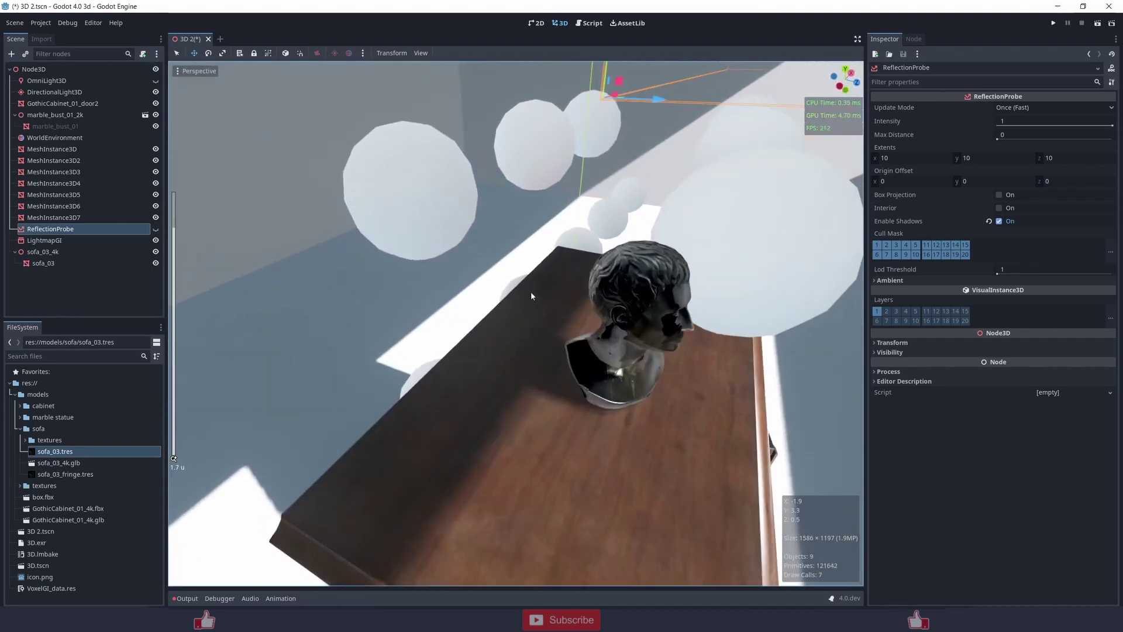
pyautogui.click(155, 240)
# - Select the LightmapGI node and look at the bust on the cabinet from the front
pyautogui.click(103, 240)
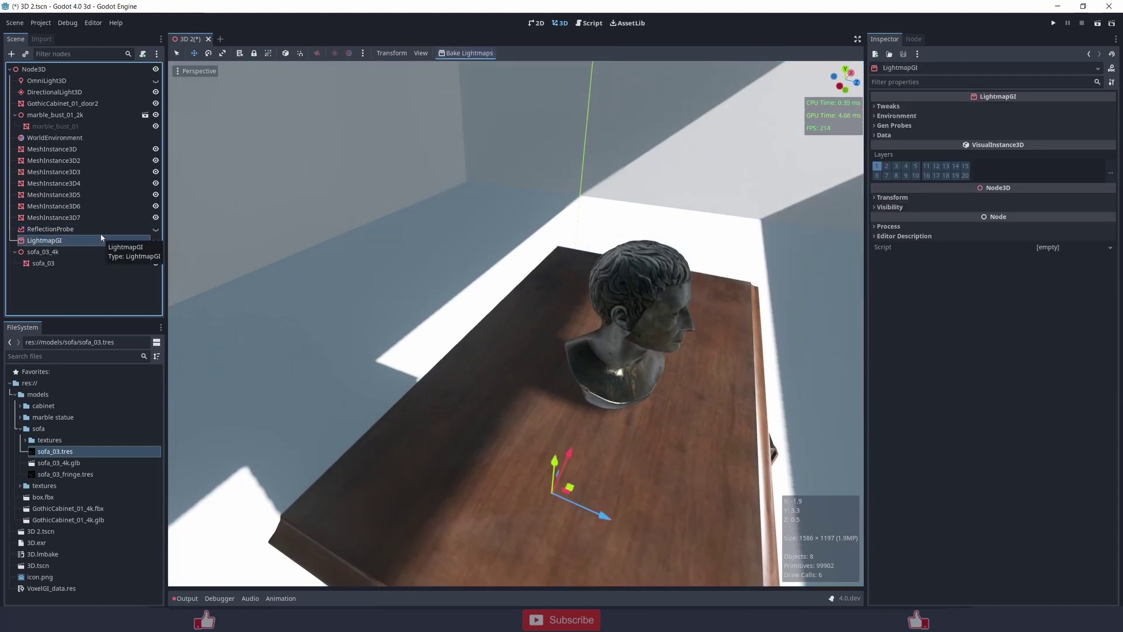
pyautogui.moveTo(353, 240); pyautogui.dragTo(302, 234, button='middle')
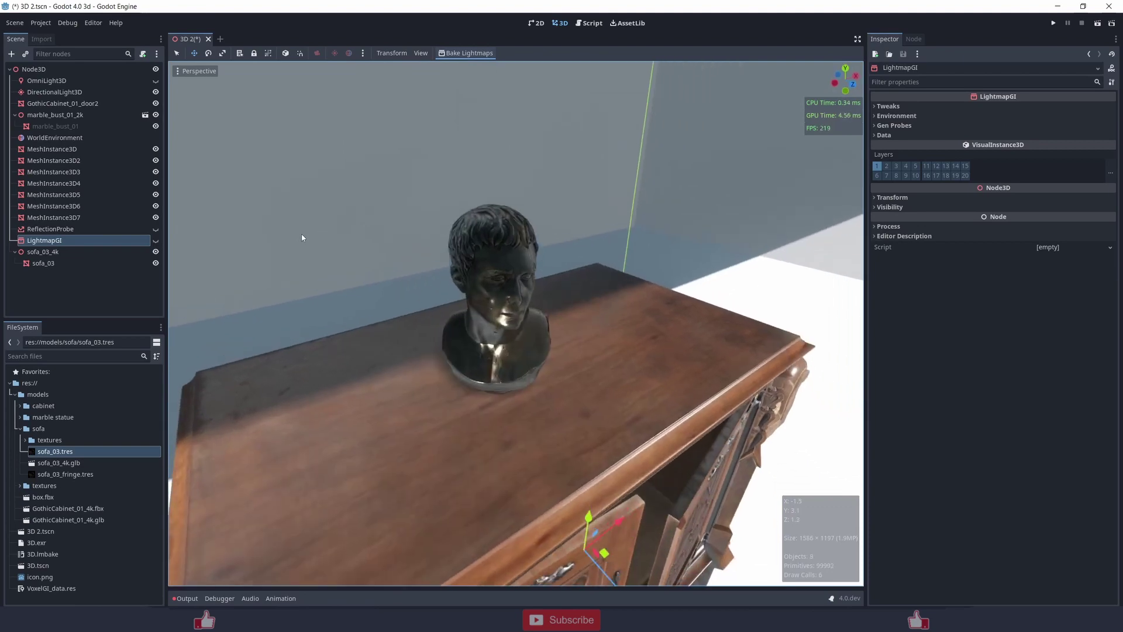
pyautogui.scroll(-3, 302, 236)
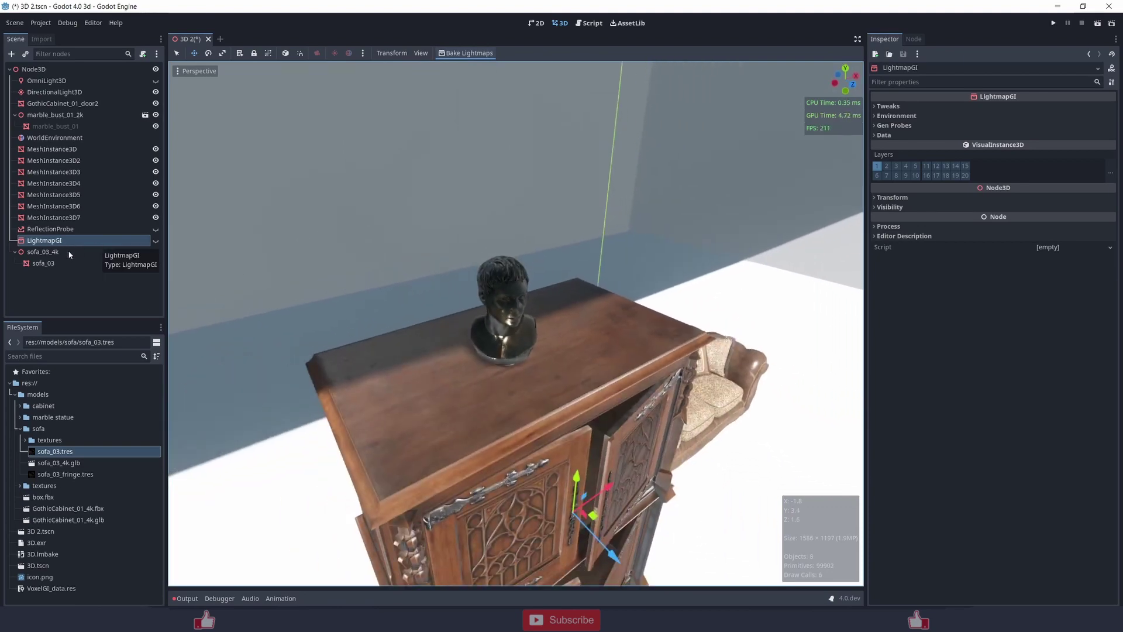
# - Select the sofa_03 mesh and look over its mesh operations, including Unwrap UV2 for Lightmap/AO
pyautogui.click(91, 253)
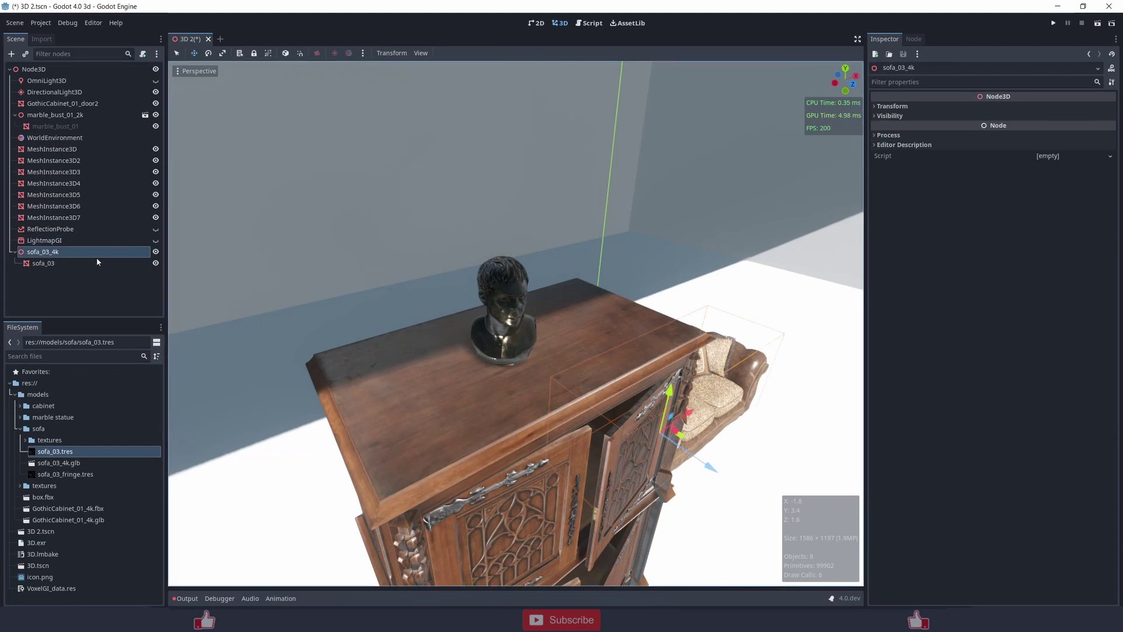
pyautogui.click(78, 262)
pyautogui.click(451, 52)
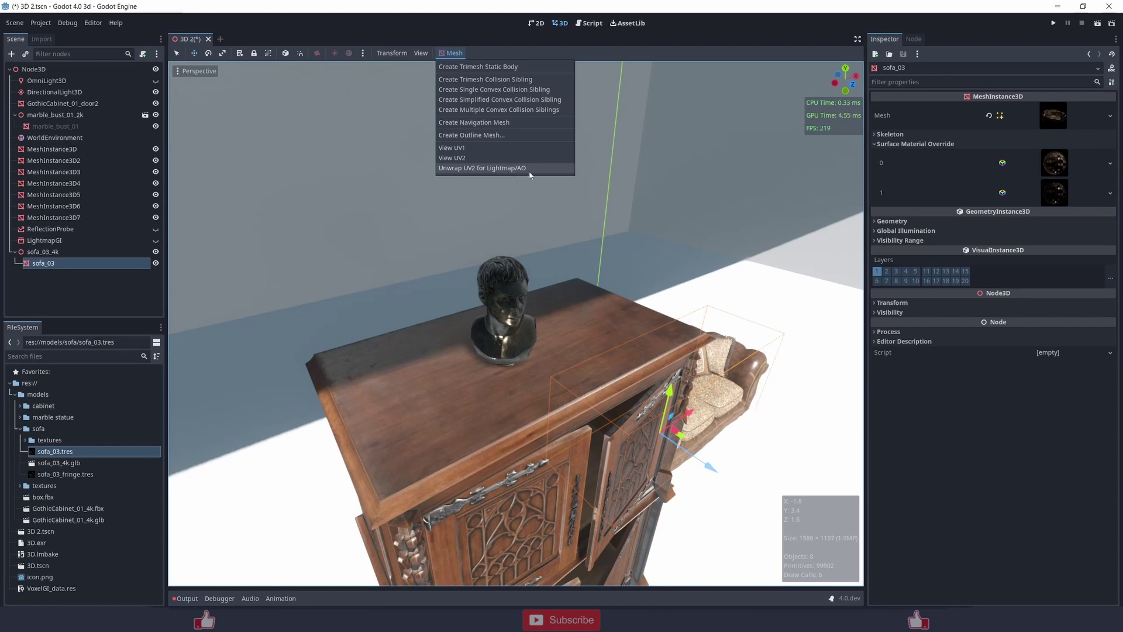
# - Try the Dynamic global illumination mode on sofa_03, and return it to Baked
pyautogui.click(912, 222)
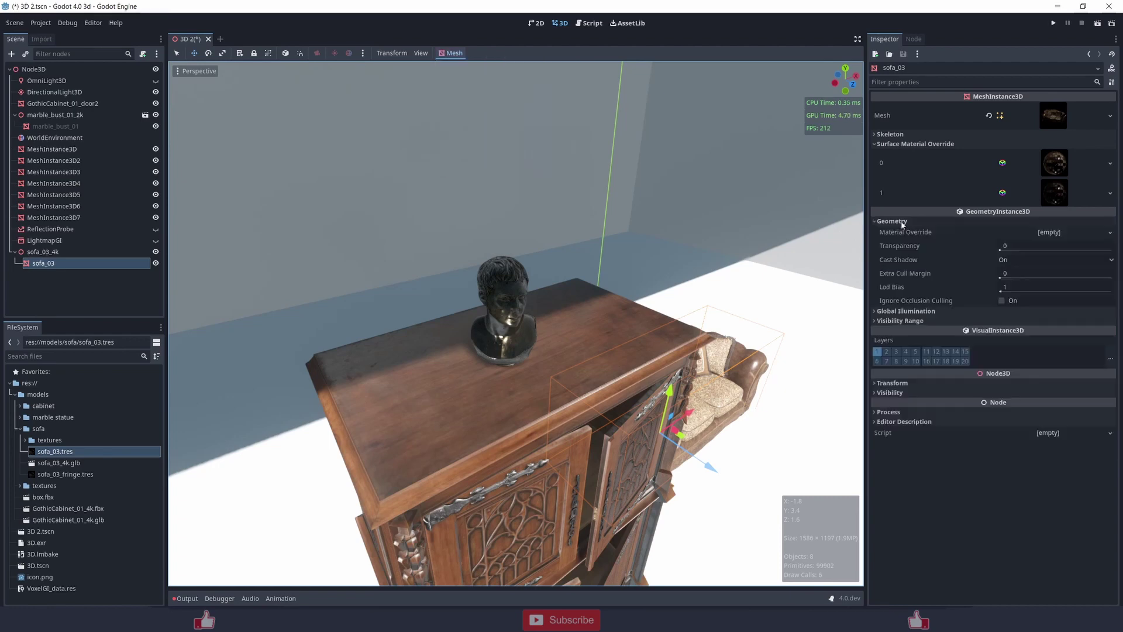
pyautogui.click(907, 310)
pyautogui.click(1017, 323)
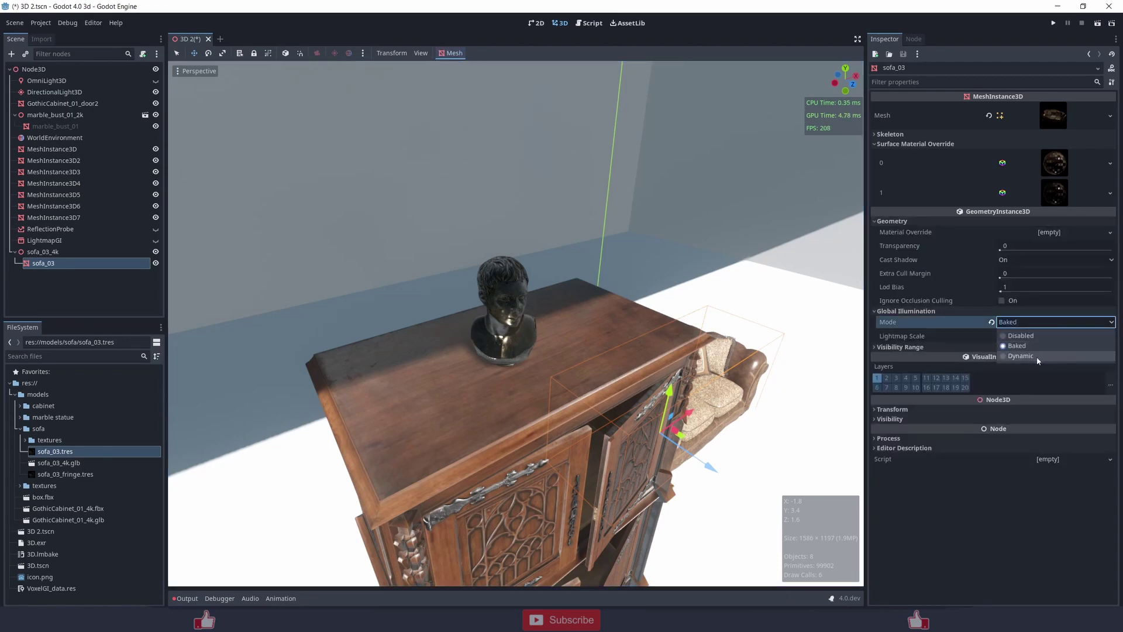
pyautogui.click(1020, 356)
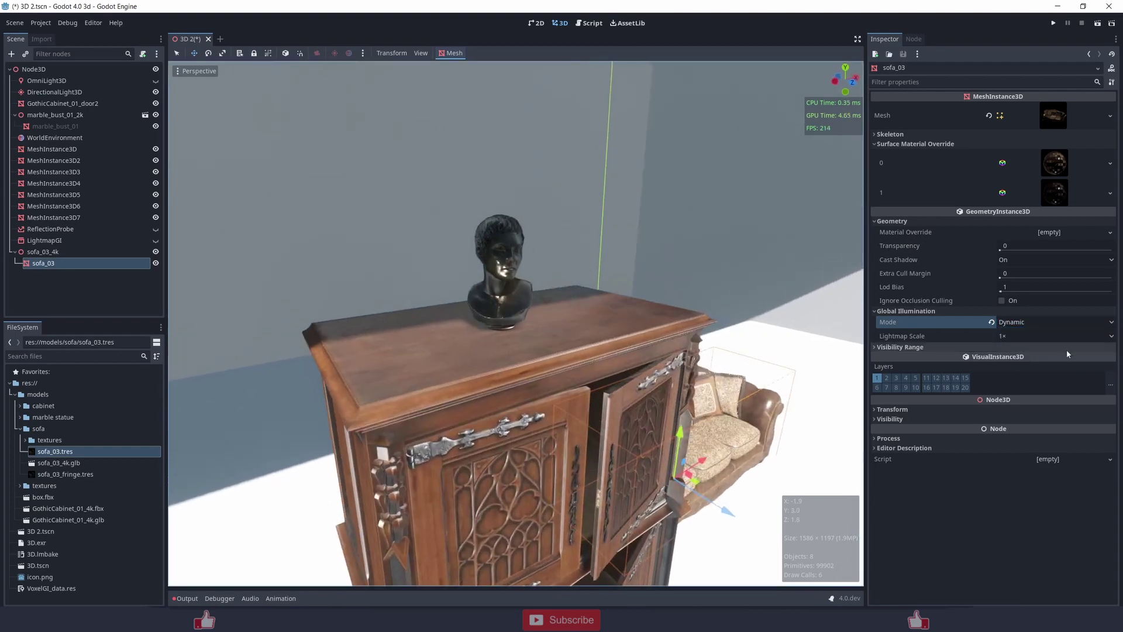
pyautogui.click(1071, 322)
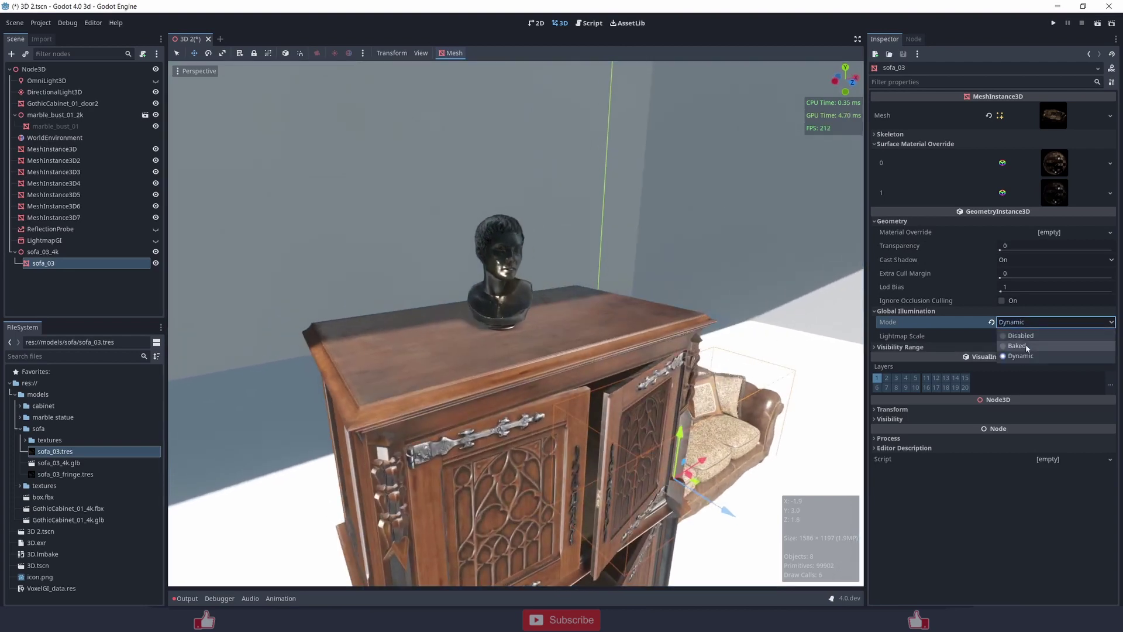
pyautogui.click(1017, 345)
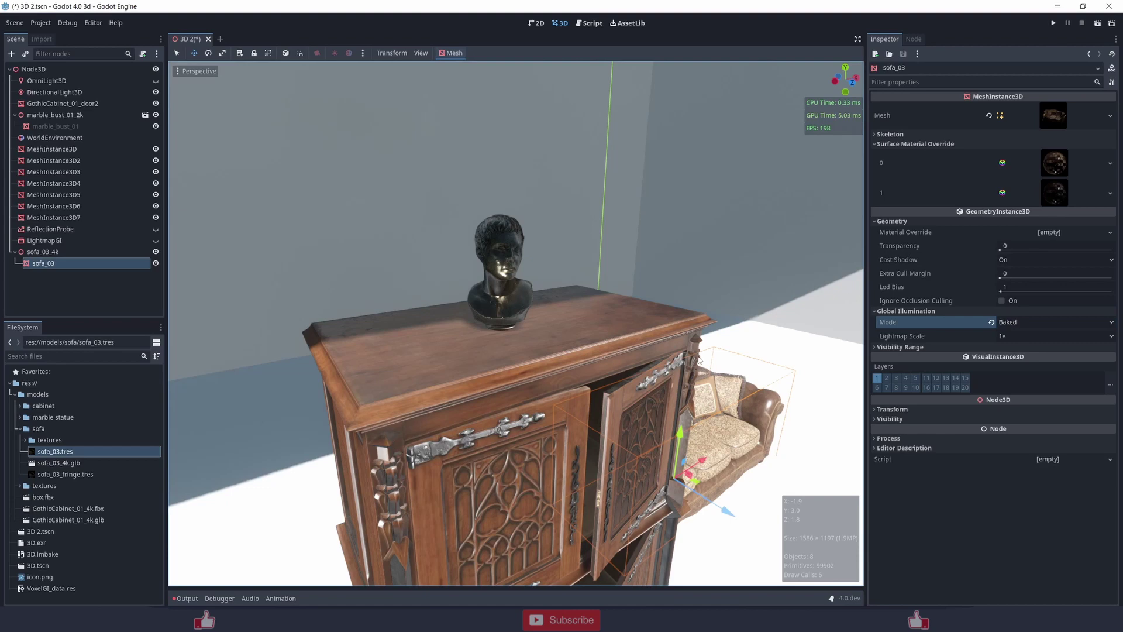
# - Examine sofa_03's visibility range settings, collapse that and the global illumination settings, and look at the bust from the side
pyautogui.scroll(-3, 465, 340)
pyautogui.click(901, 347)
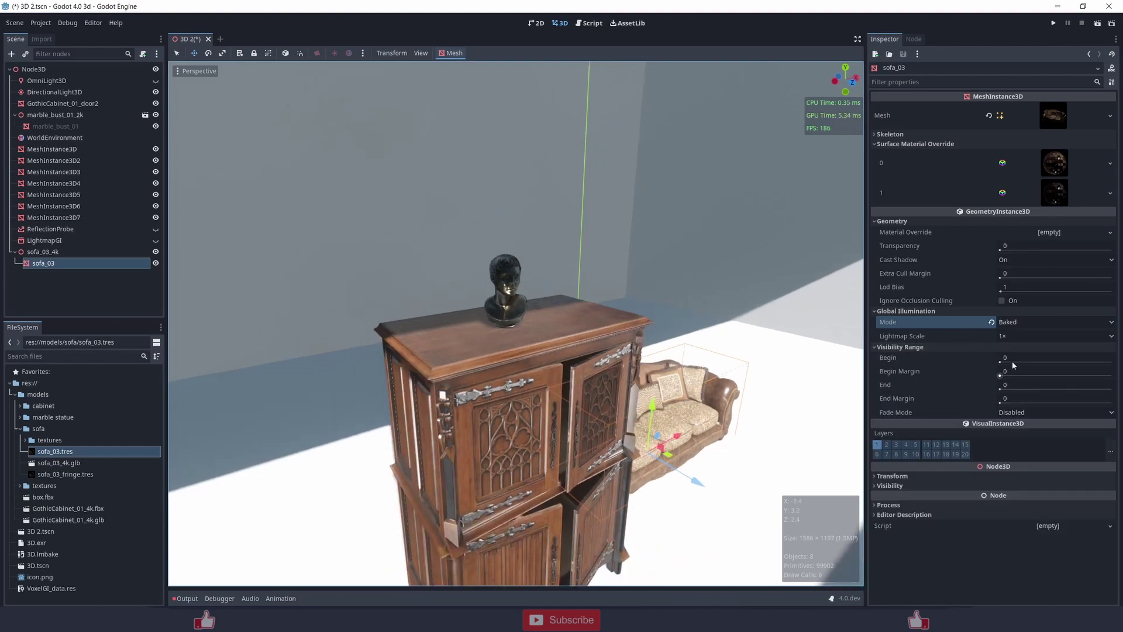
pyautogui.click(903, 347)
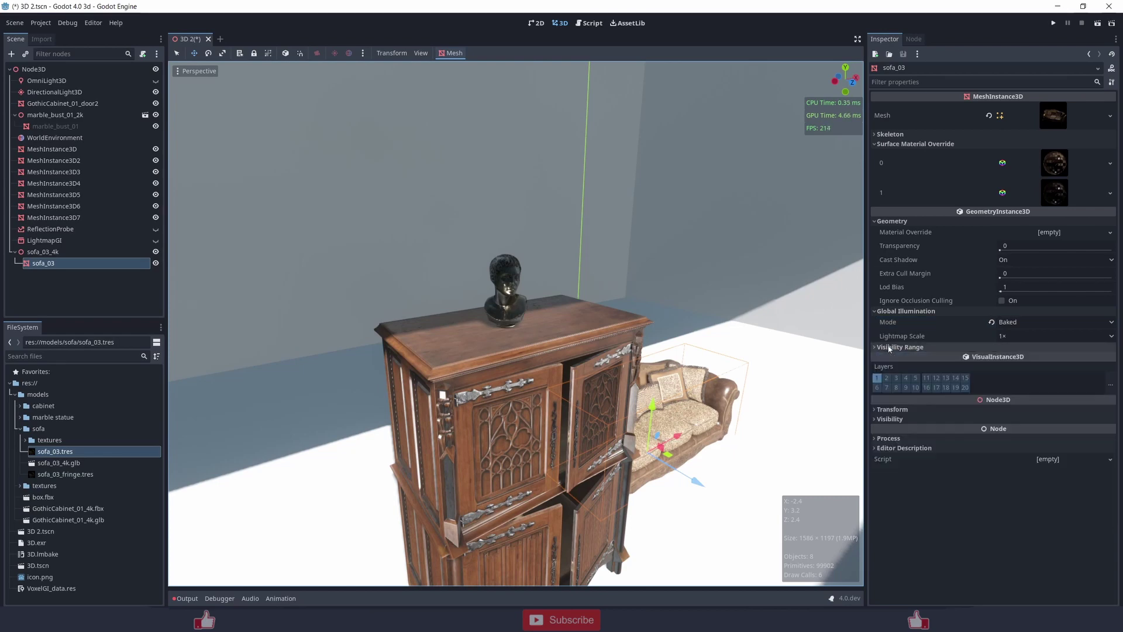
pyautogui.click(906, 311)
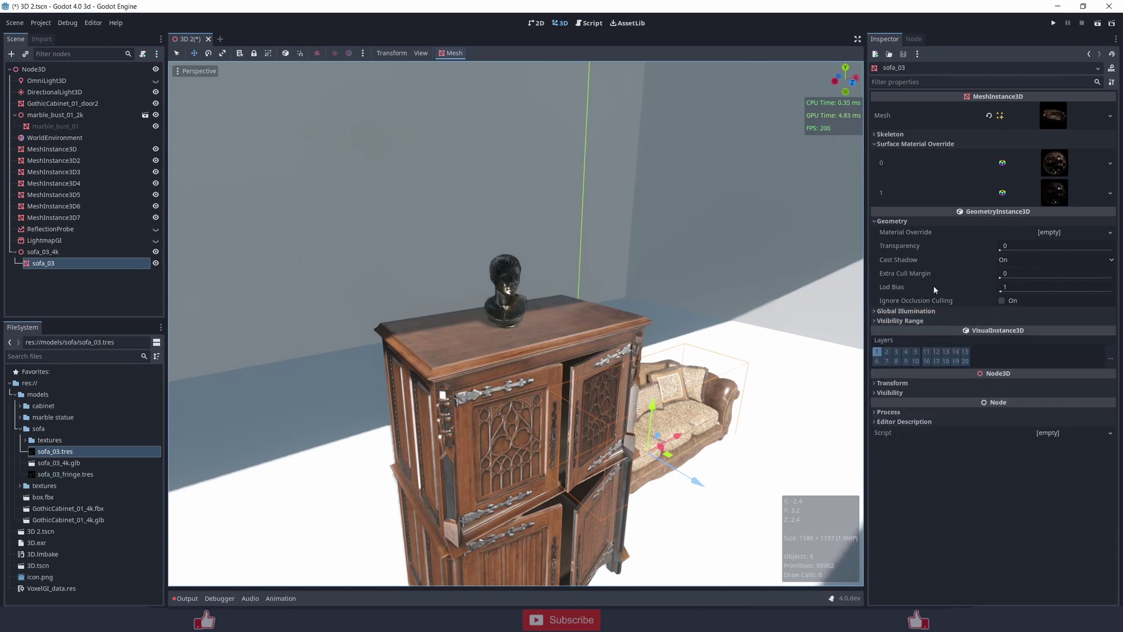
pyautogui.scroll(3, 712, 296)
pyautogui.scroll(3, 506, 336)
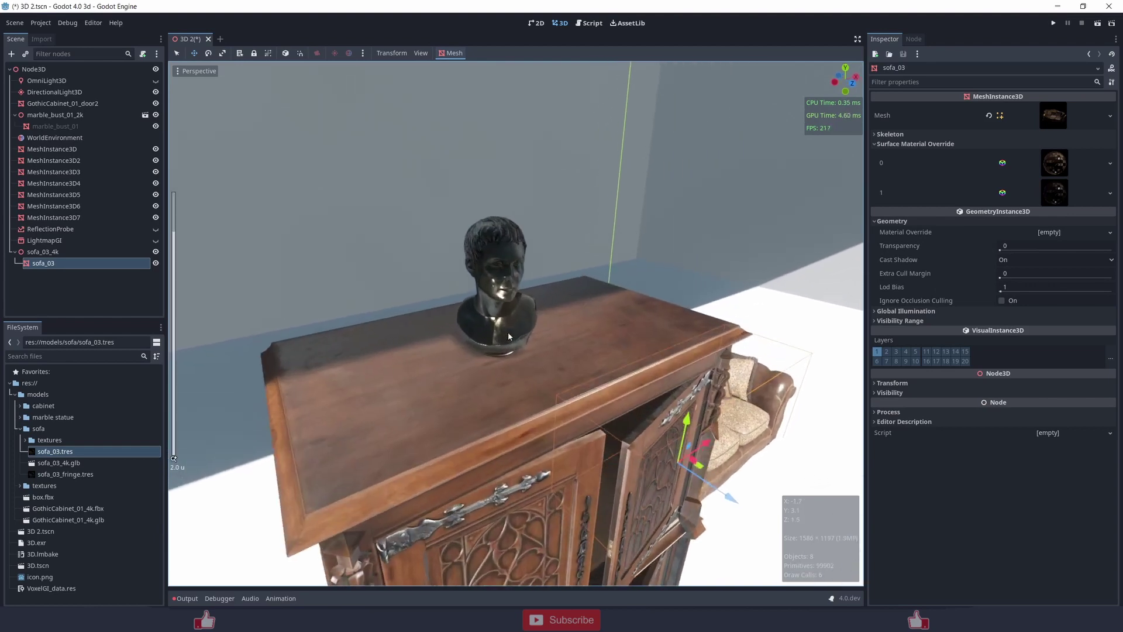
pyautogui.moveTo(508, 333); pyautogui.dragTo(558, 343, button='middle')
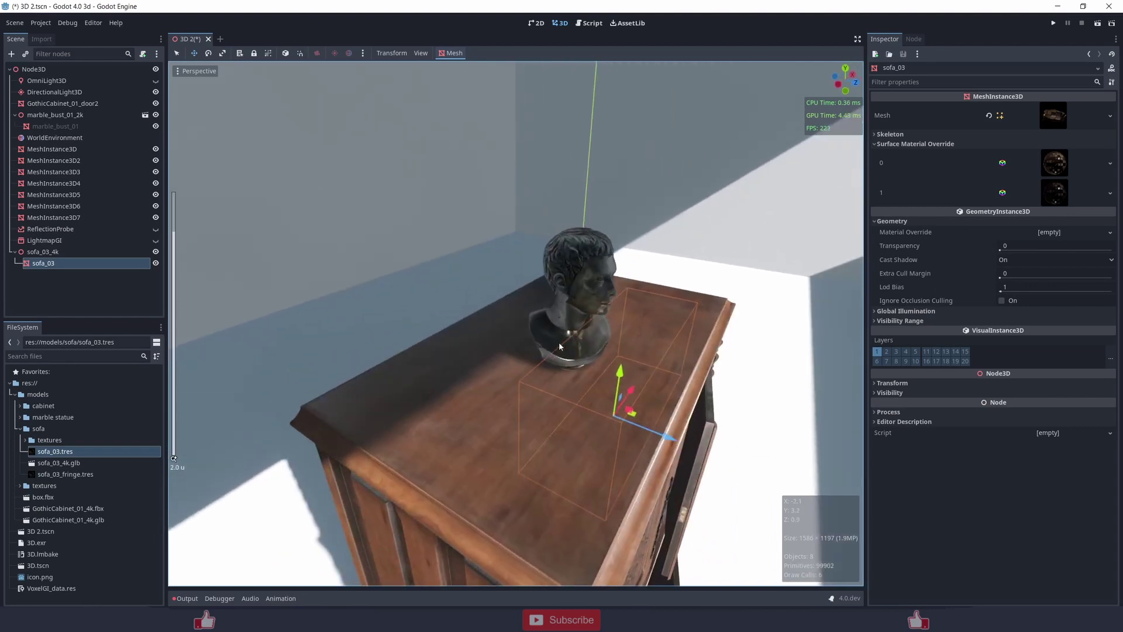
# - Open the project settings and examine the Rendering categories for Driver, Vulkan, Limits and Shadows
pyautogui.click(41, 26)
pyautogui.click(51, 37)
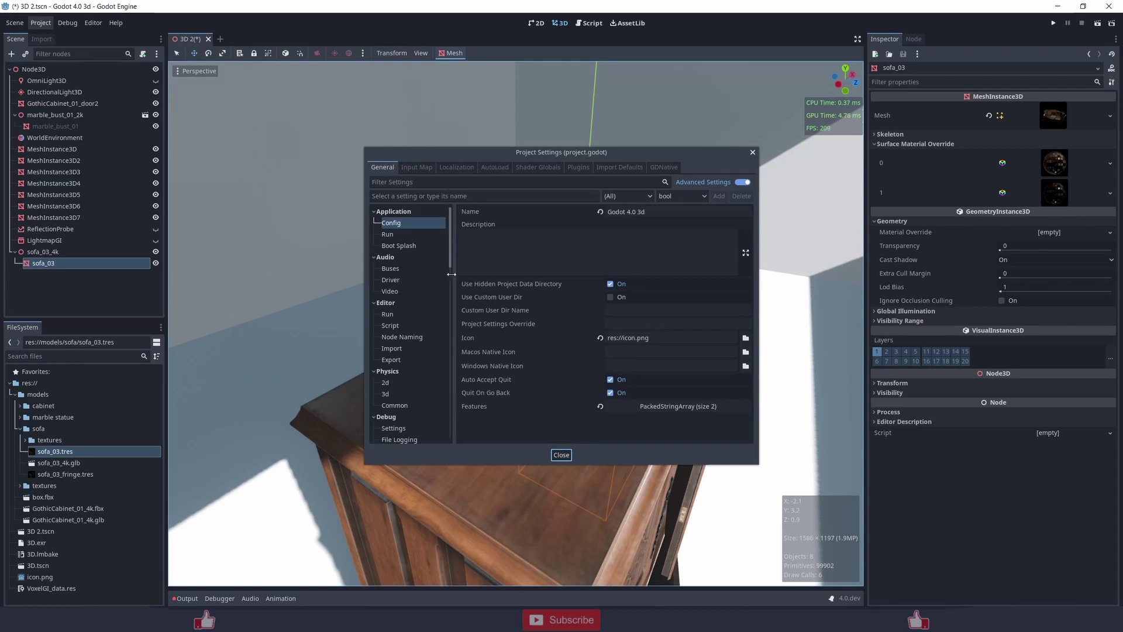
pyautogui.scroll(-15, 415, 282)
pyautogui.scroll(2, 414, 252)
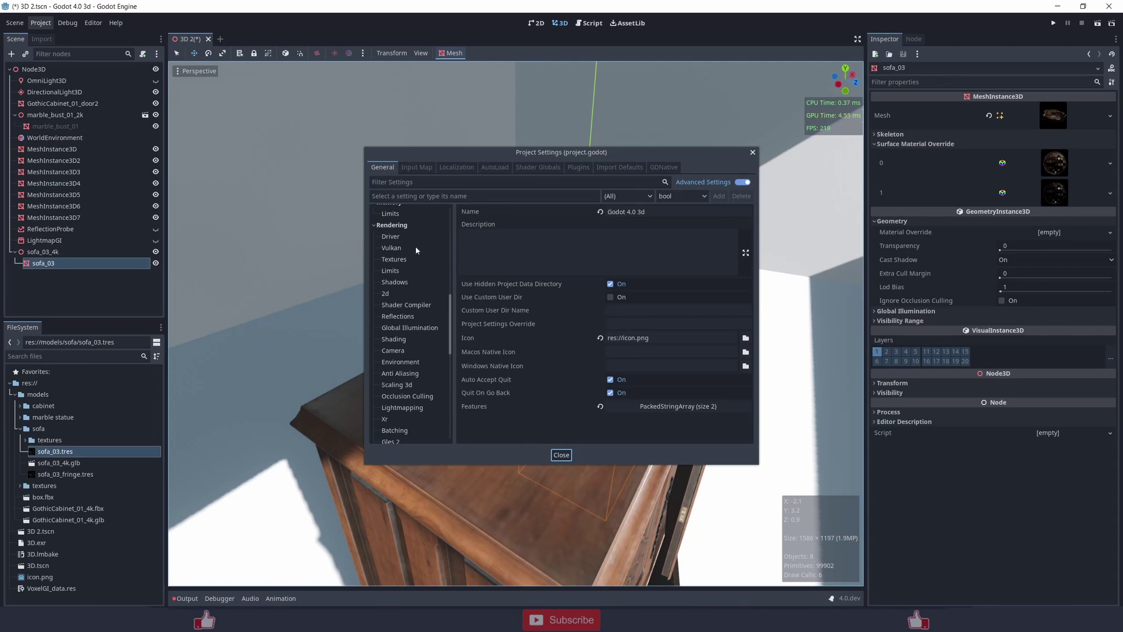
pyautogui.click(391, 236)
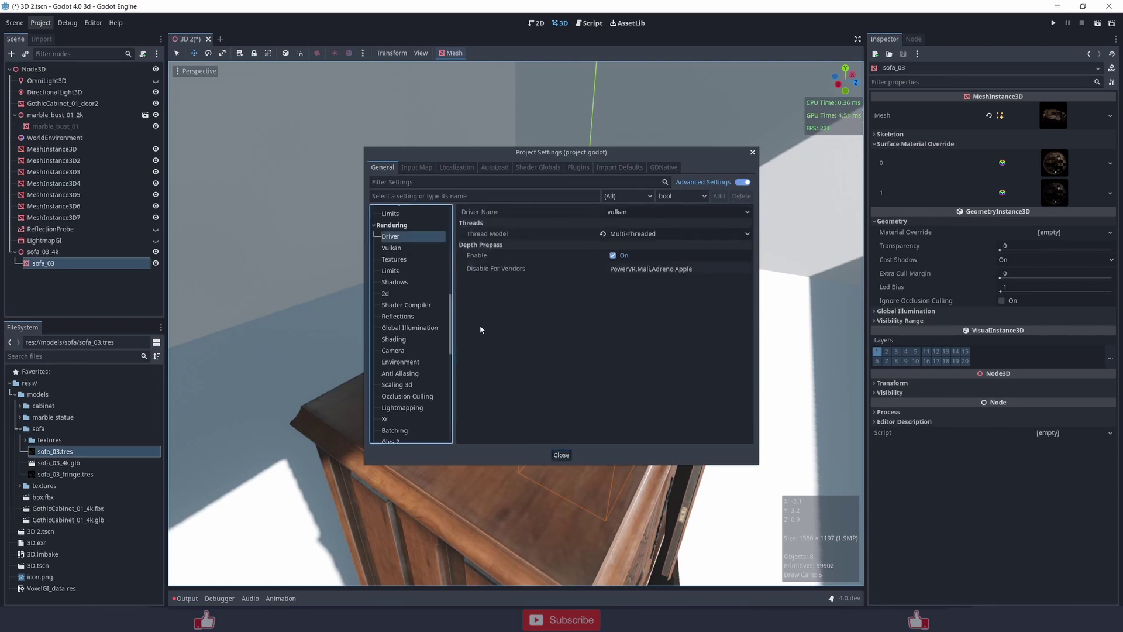
pyautogui.click(404, 248)
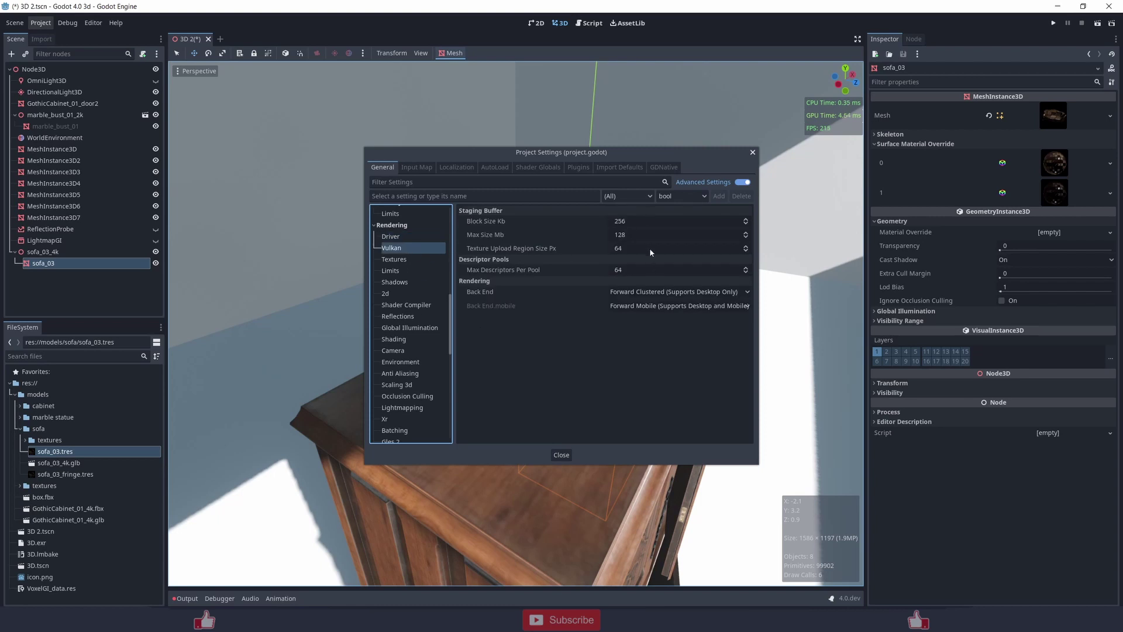
pyautogui.click(398, 269)
pyautogui.click(405, 282)
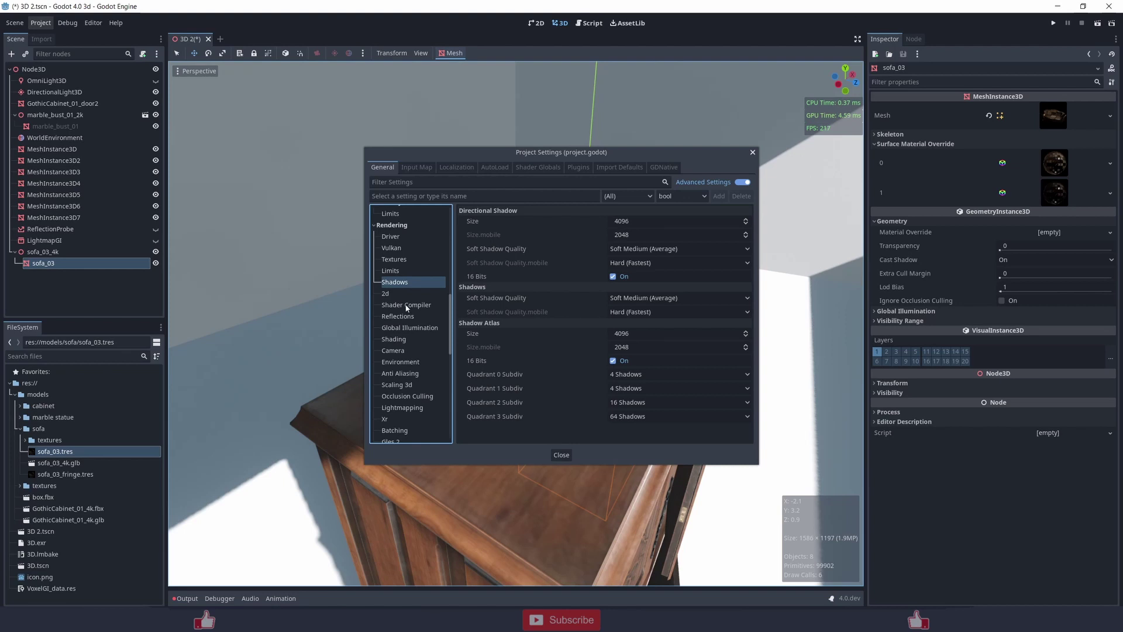
# - Examine the Shader Compiler, 2d, Reflections and Global Illumination rendering settings, including the Voxel GI quality options, keeping High (6 Cones - Slow)
pyautogui.click(405, 305)
pyautogui.click(403, 294)
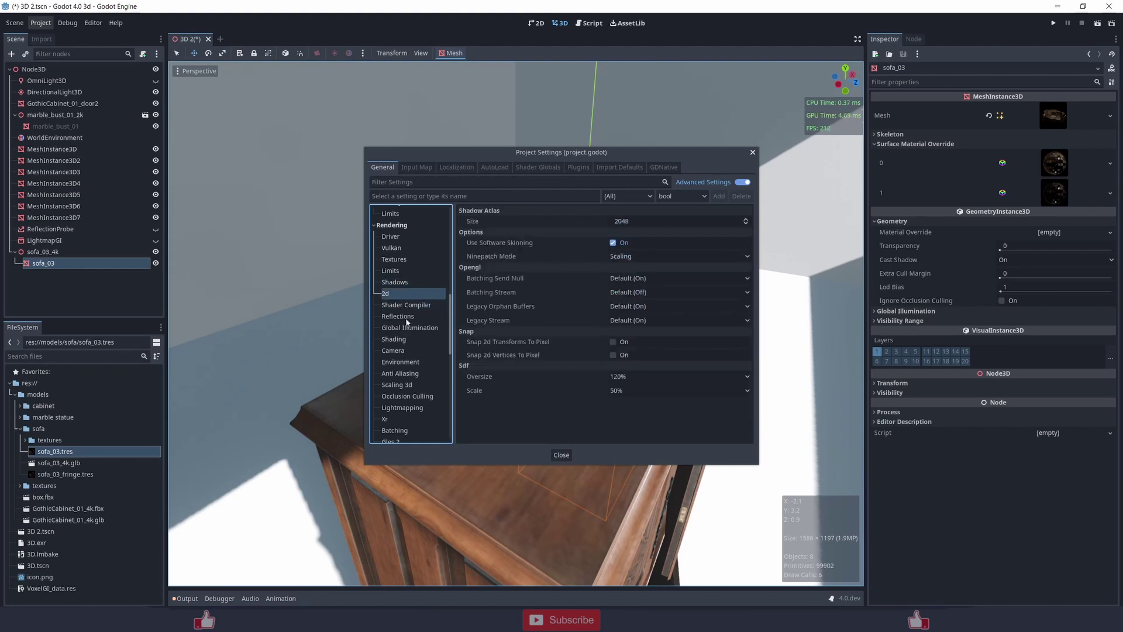
pyautogui.click(406, 317)
pyautogui.click(410, 329)
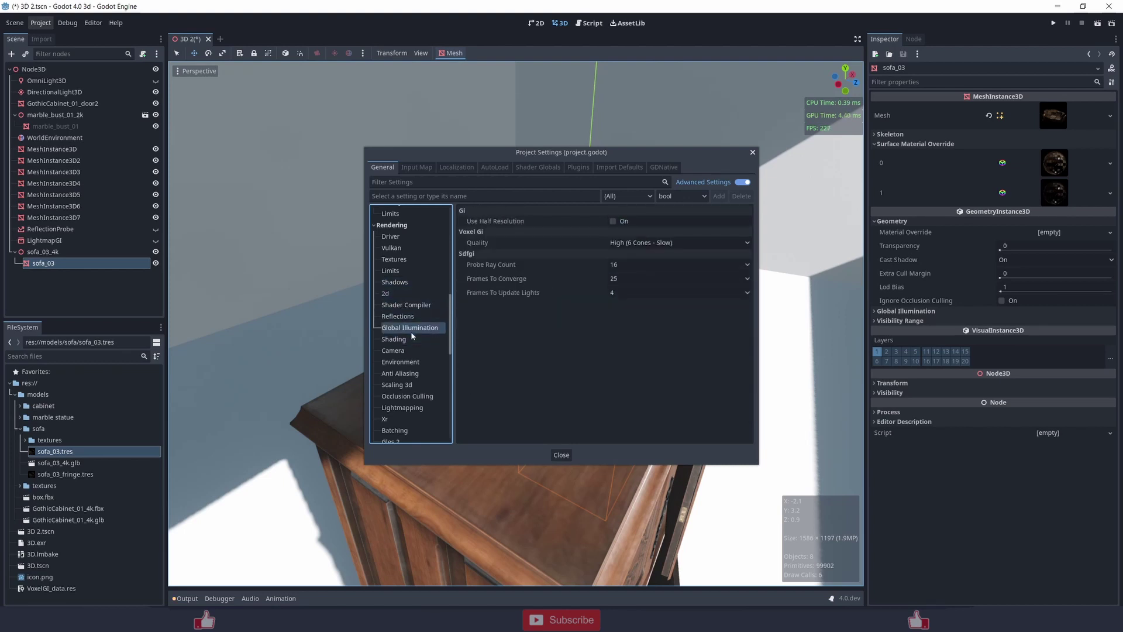
pyautogui.click(667, 242)
pyautogui.click(631, 267)
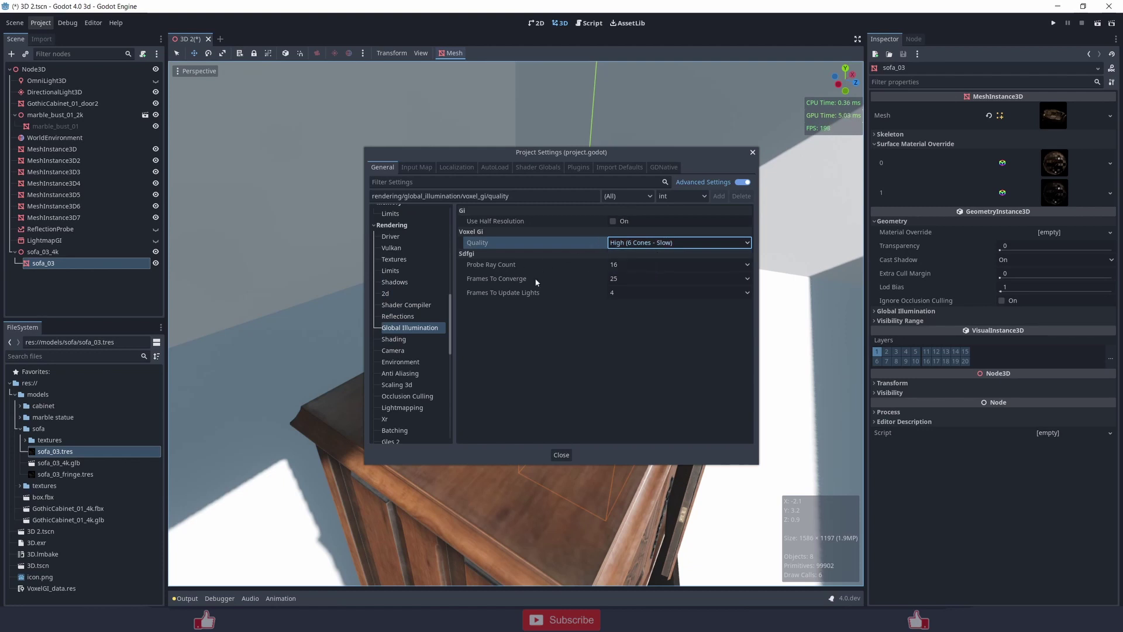
# - Examine the Shading, Environment, Anti Aliasing and Scaling 3d rendering settings
pyautogui.click(416, 339)
pyautogui.click(416, 361)
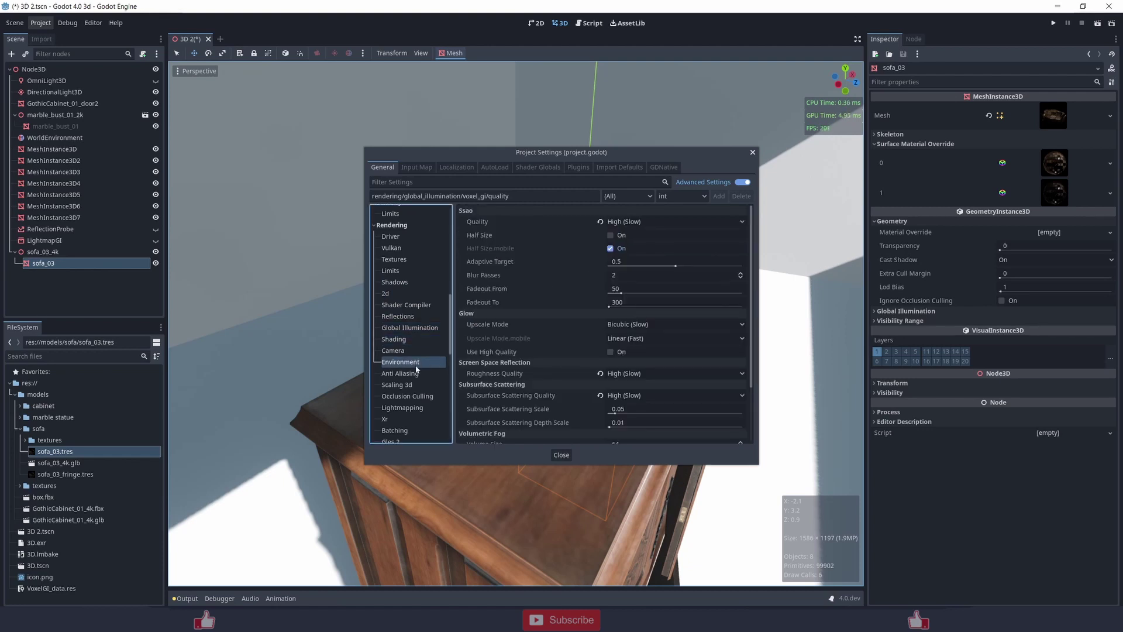
pyautogui.scroll(-2, 472, 360)
pyautogui.scroll(-1, 637, 275)
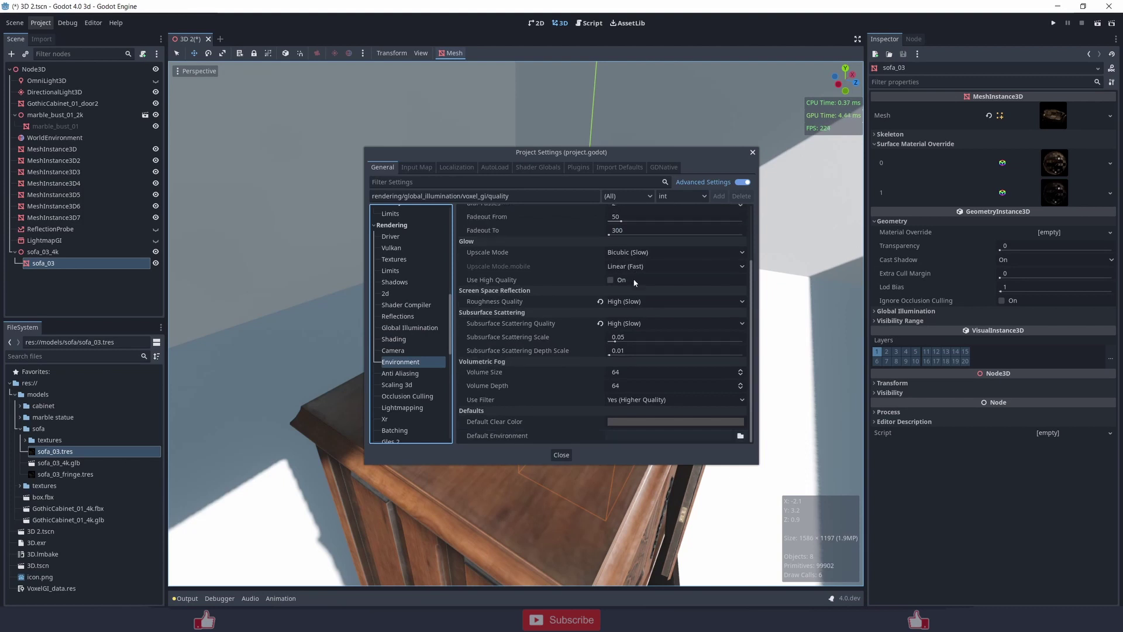
pyautogui.click(422, 373)
pyautogui.click(404, 386)
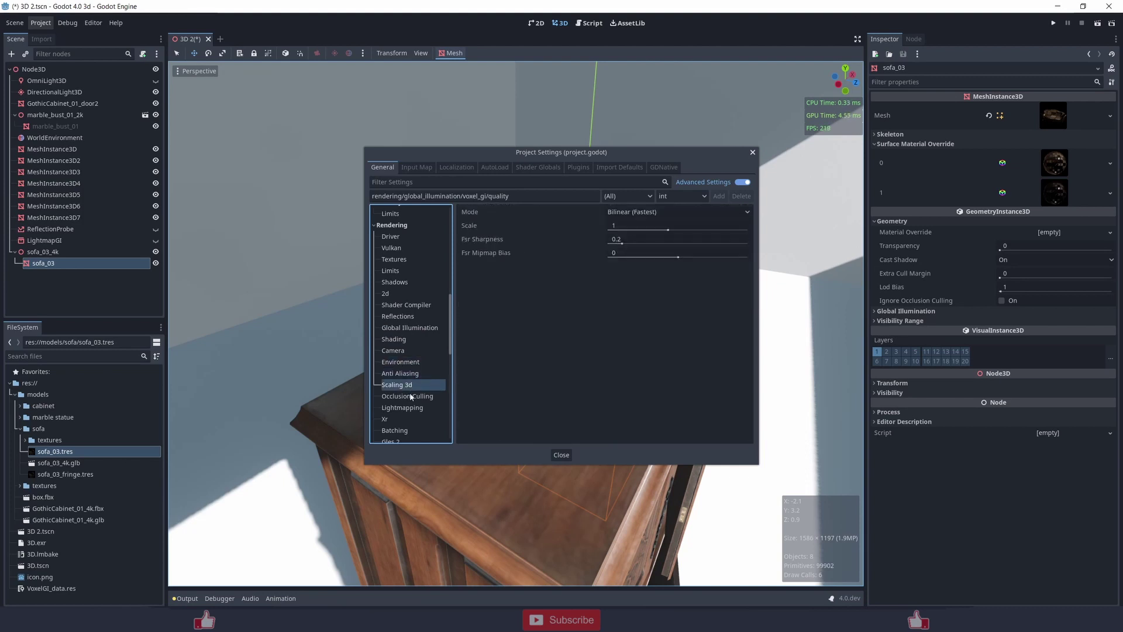
# - Examine the Occlusion Culling, Lightmapping, Batching, Xr, Gles 2 and Mesh Lod rendering settings
pyautogui.click(411, 397)
pyautogui.scroll(-3, 412, 386)
pyautogui.click(409, 349)
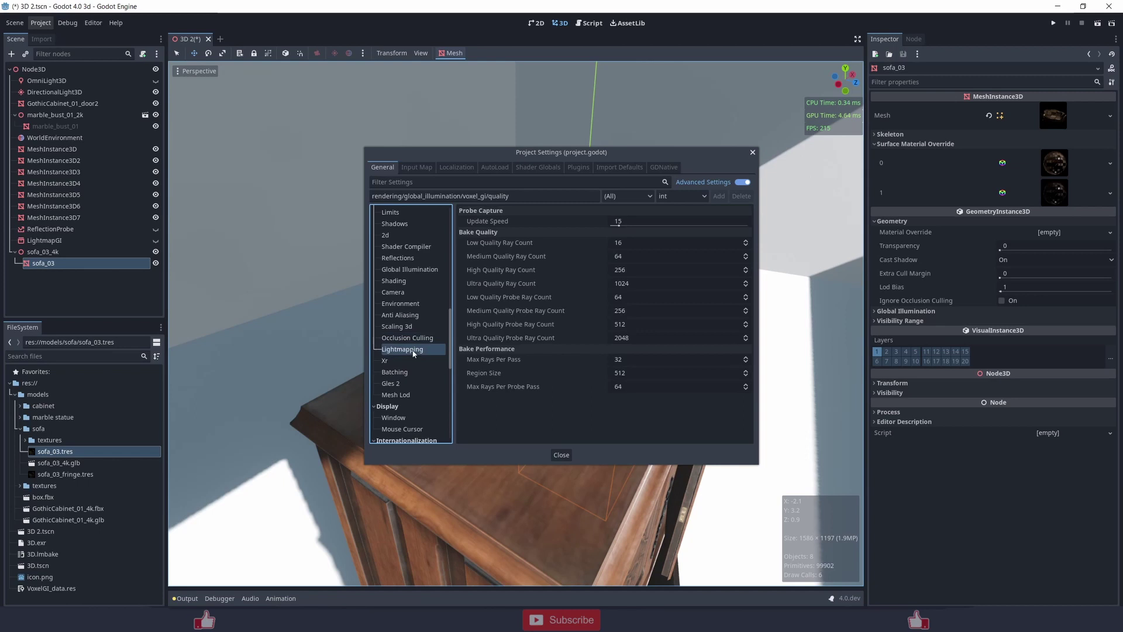
pyautogui.click(413, 376)
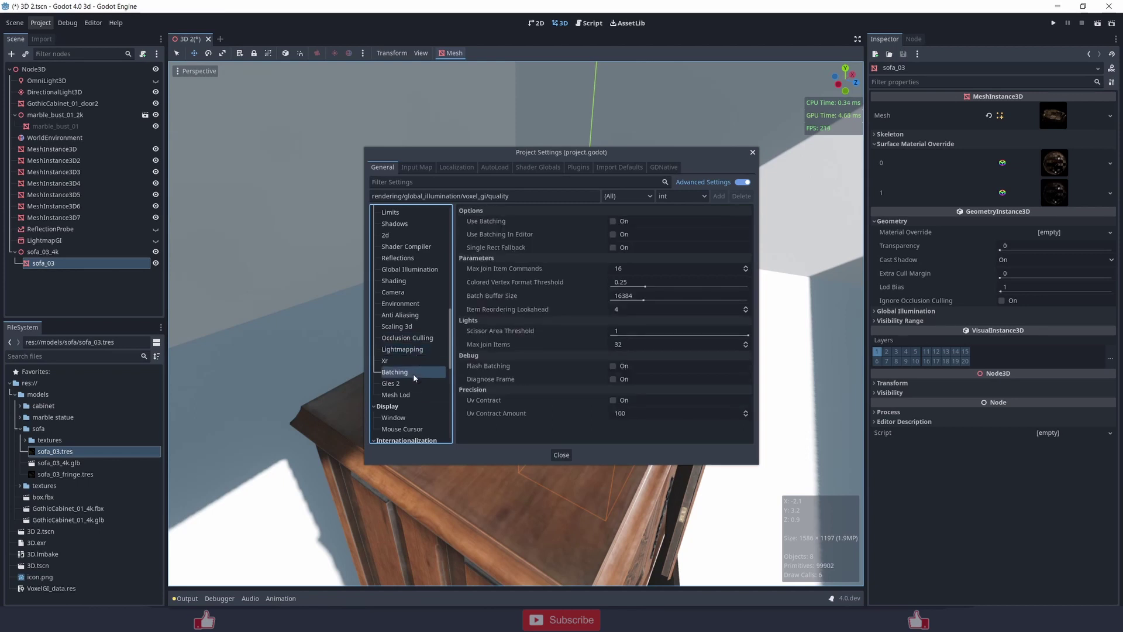
pyautogui.click(413, 361)
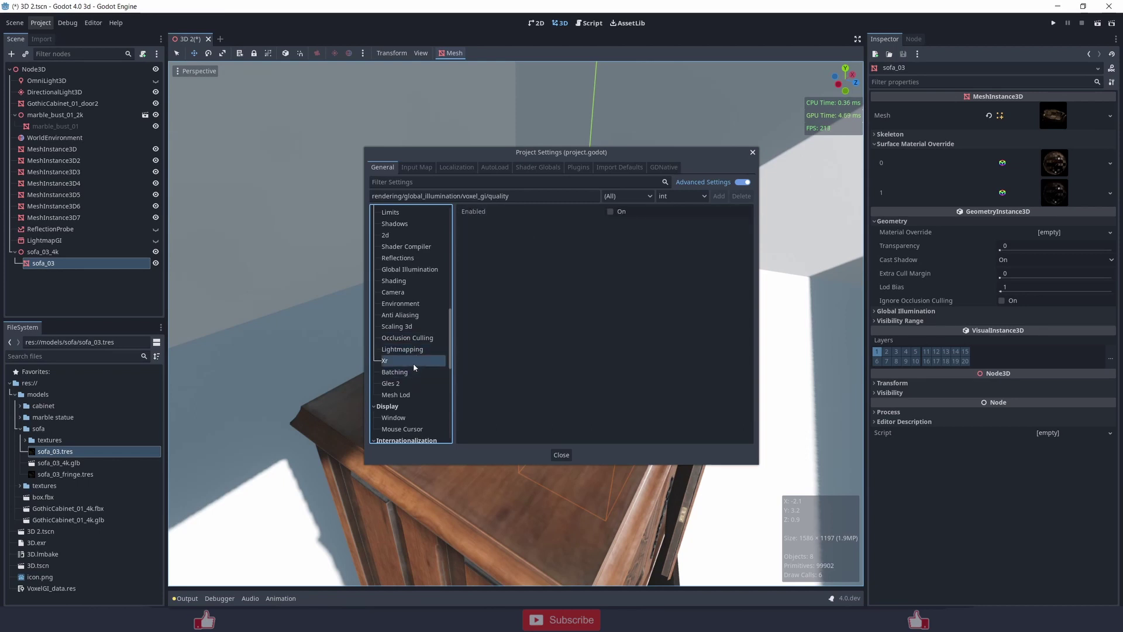
pyautogui.click(416, 386)
pyautogui.click(421, 398)
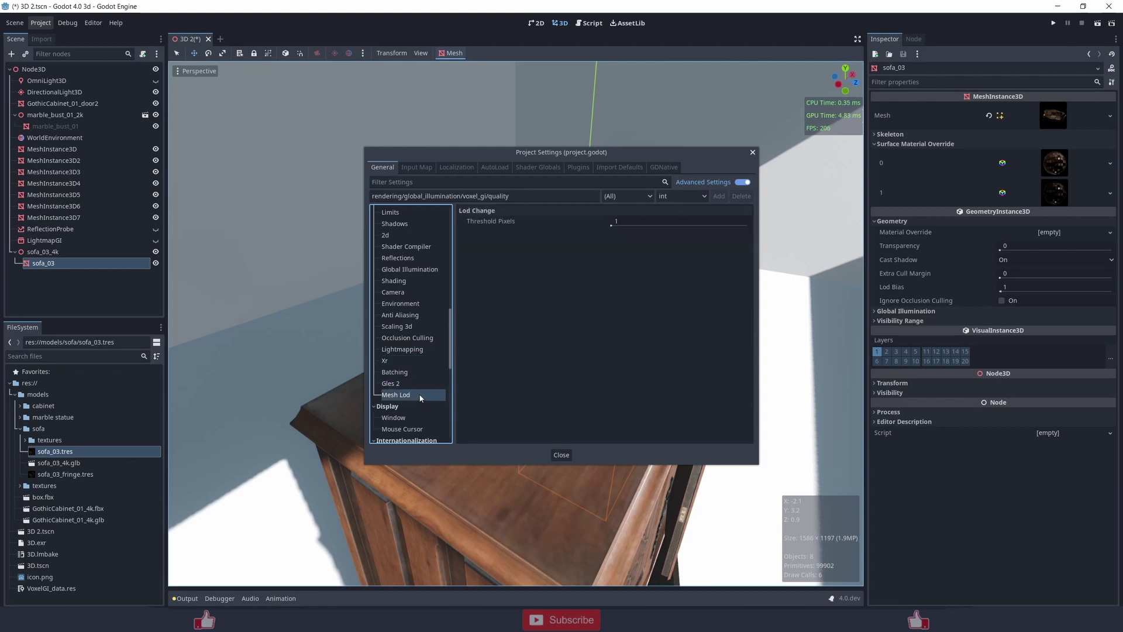
# - Look over the list of project setting categories, close the project settings, and view the bust and cabinet from above
pyautogui.scroll(10, 422, 336)
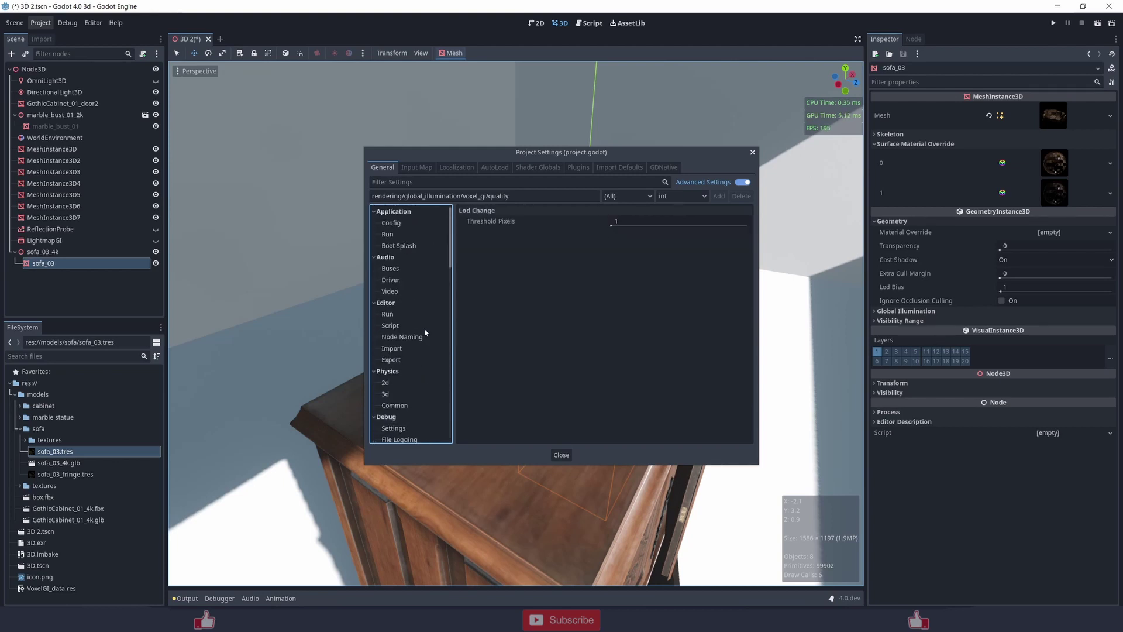
pyautogui.scroll(-10, 425, 332)
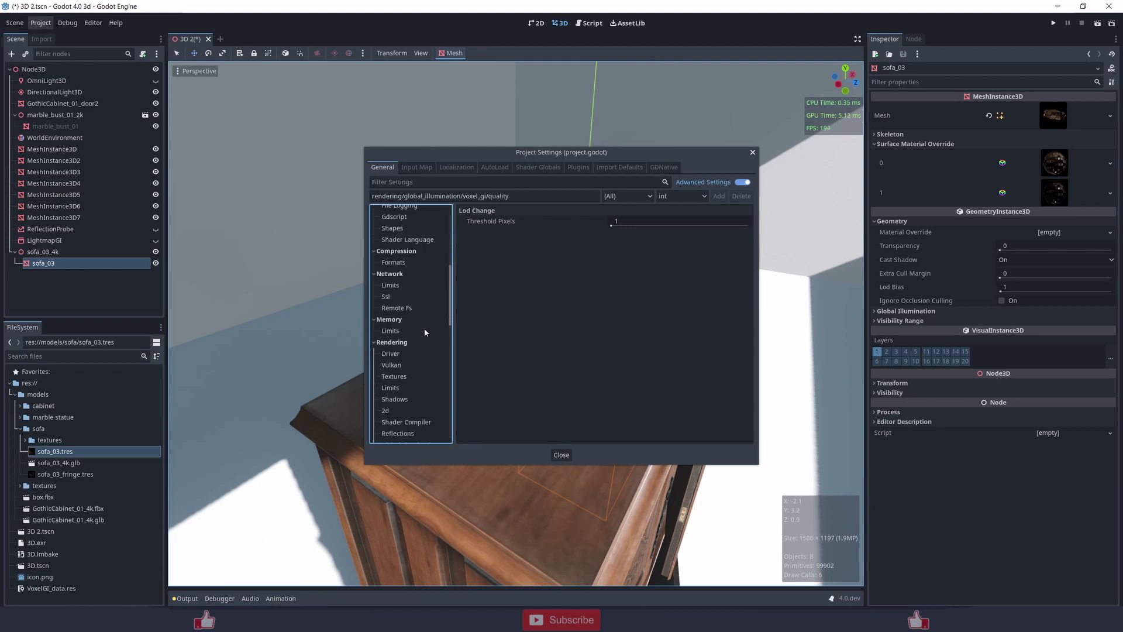
pyautogui.scroll(-5, 425, 332)
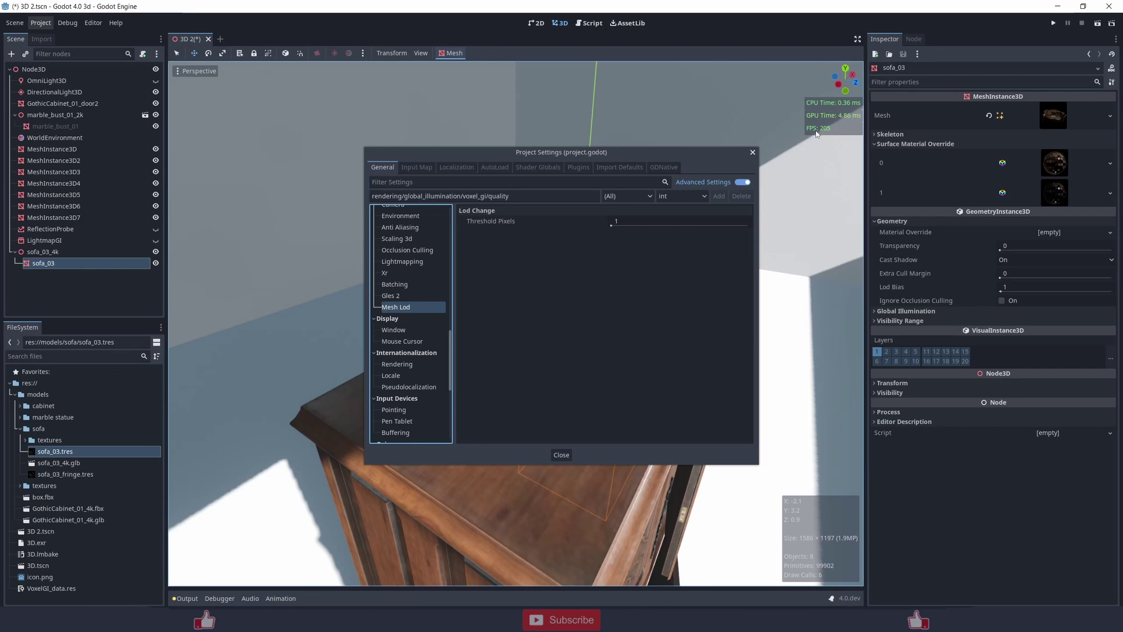
pyautogui.click(572, 451)
pyautogui.moveTo(573, 296); pyautogui.dragTo(538, 308, button='middle')
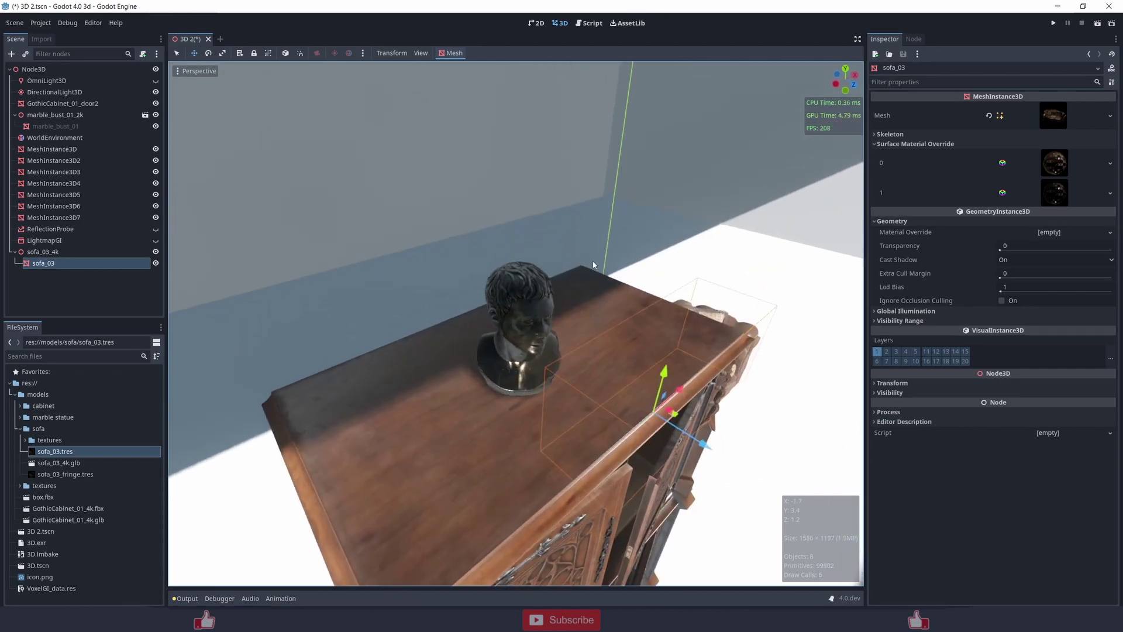
pyautogui.scroll(-4, 305, 244)
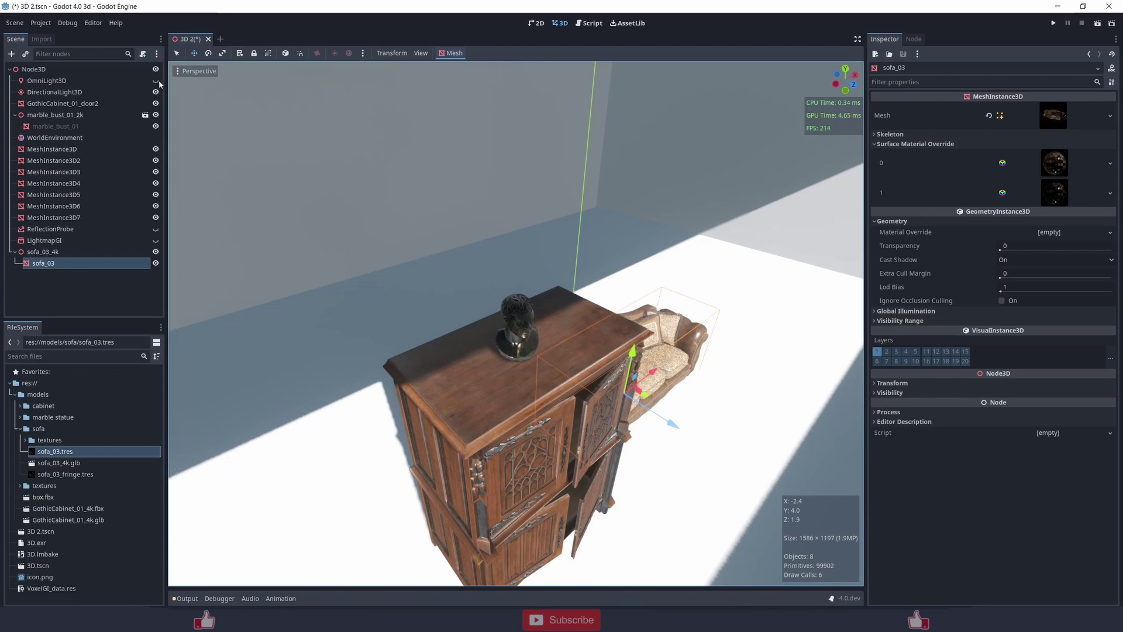
# - Show the OmniLight3D, move it closer to the cabinet, and hide it again
pyautogui.click(47, 80)
pyautogui.scroll(-8, 332, 227)
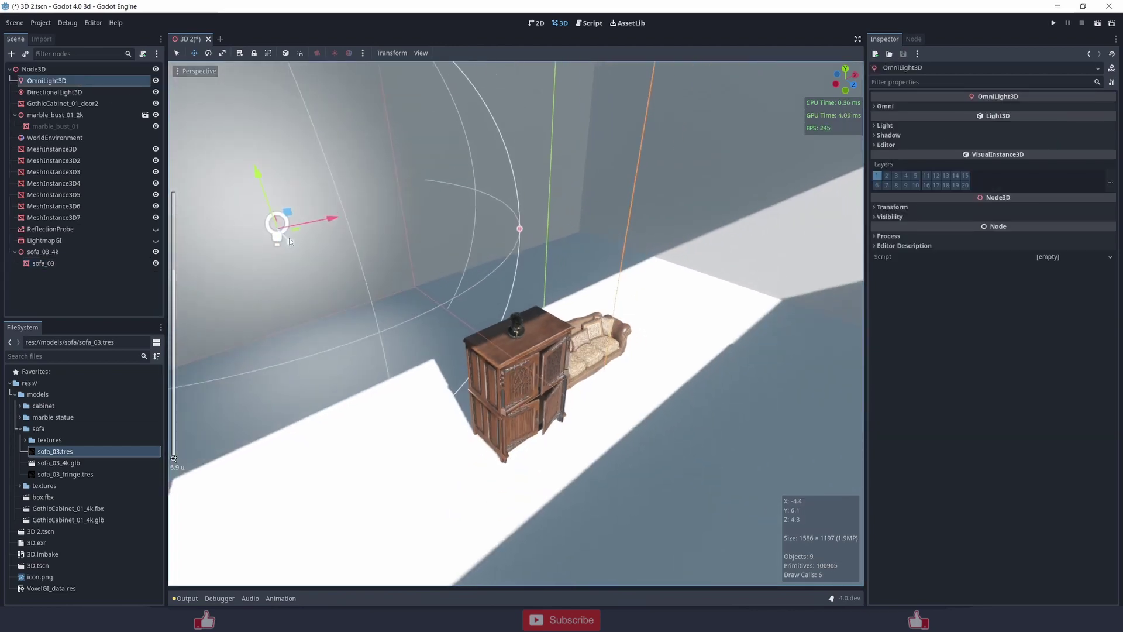
pyautogui.moveTo(290, 242); pyautogui.dragTo(446, 194)
pyautogui.moveTo(399, 132); pyautogui.dragTo(408, 197)
pyautogui.scroll(-4, 426, 200)
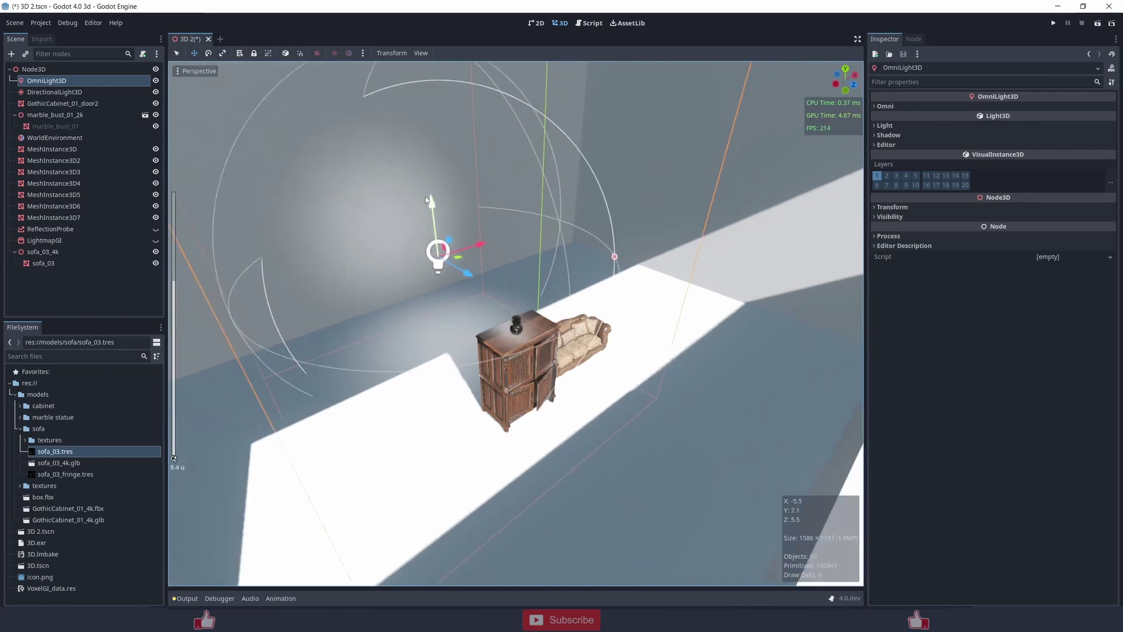
pyautogui.scroll(-3, 425, 200)
pyautogui.click(155, 83)
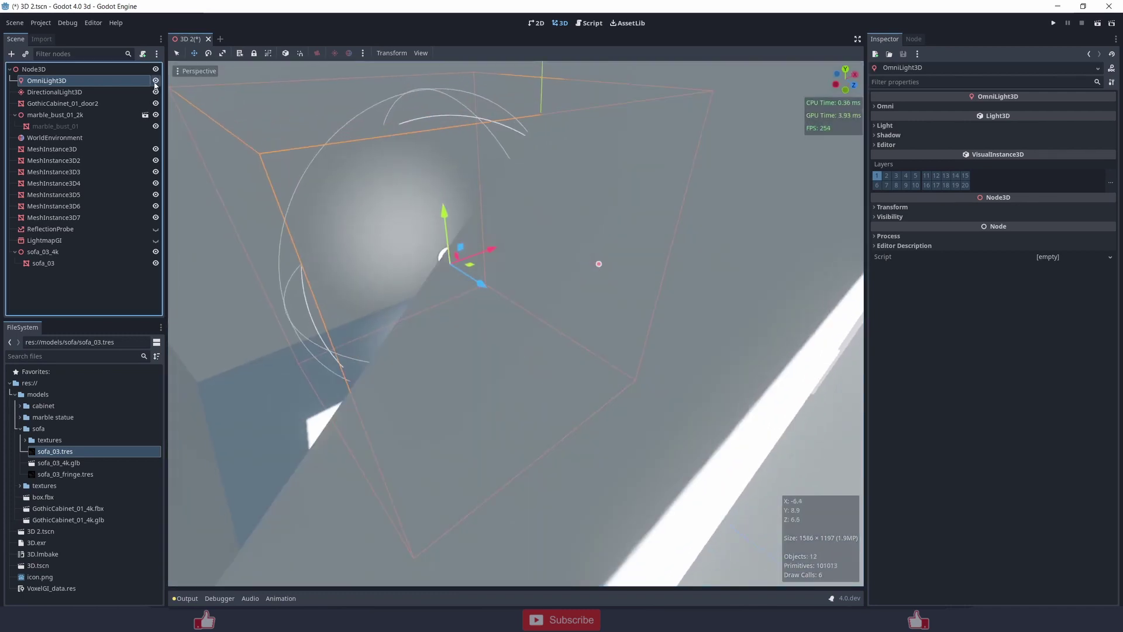
# - Add a VoxelGI node with new VoxelGIData under Node3D, and raise it above floor level behind the cabinet
pyautogui.click(69, 69)
pyautogui.hotkey('ctrl', 'a')
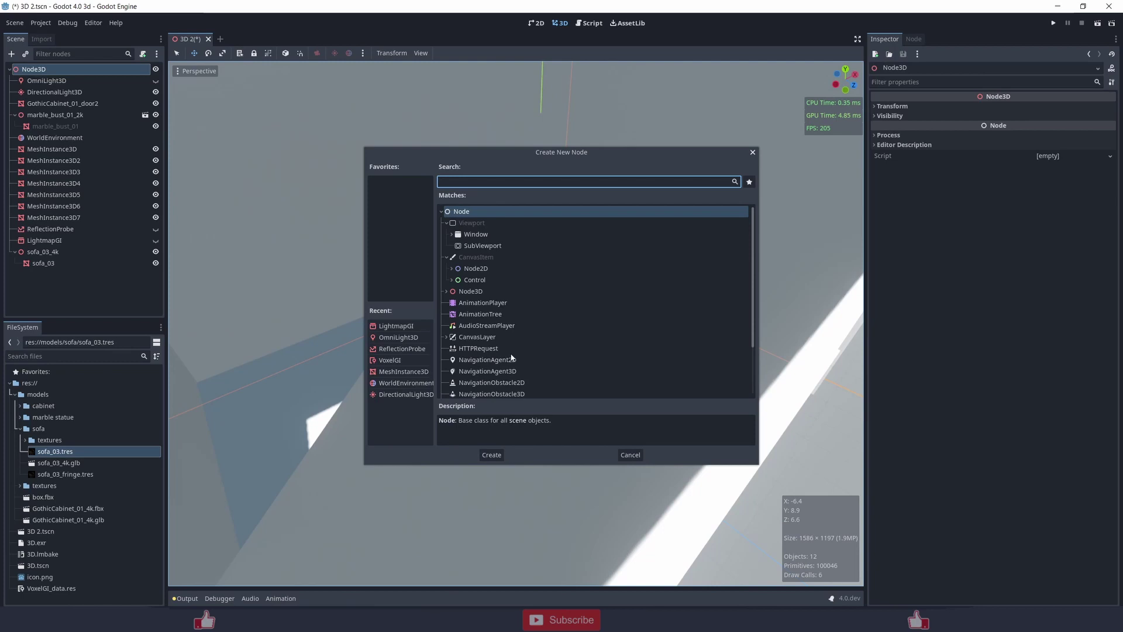
pyautogui.write('voxel')
pyautogui.press('Return')
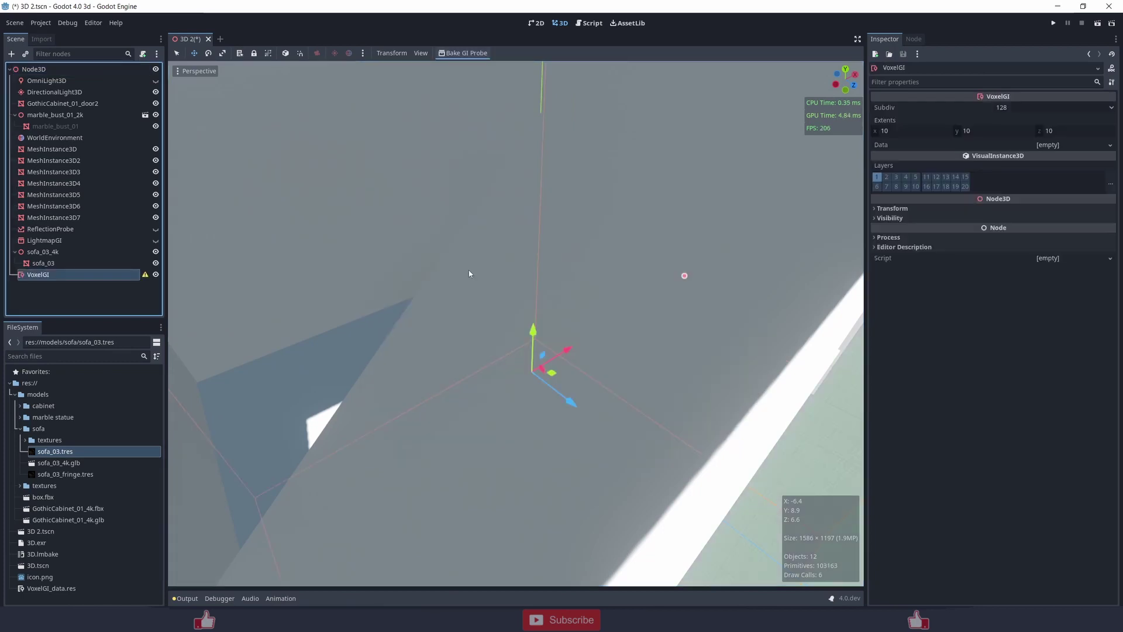
pyautogui.click(1048, 145)
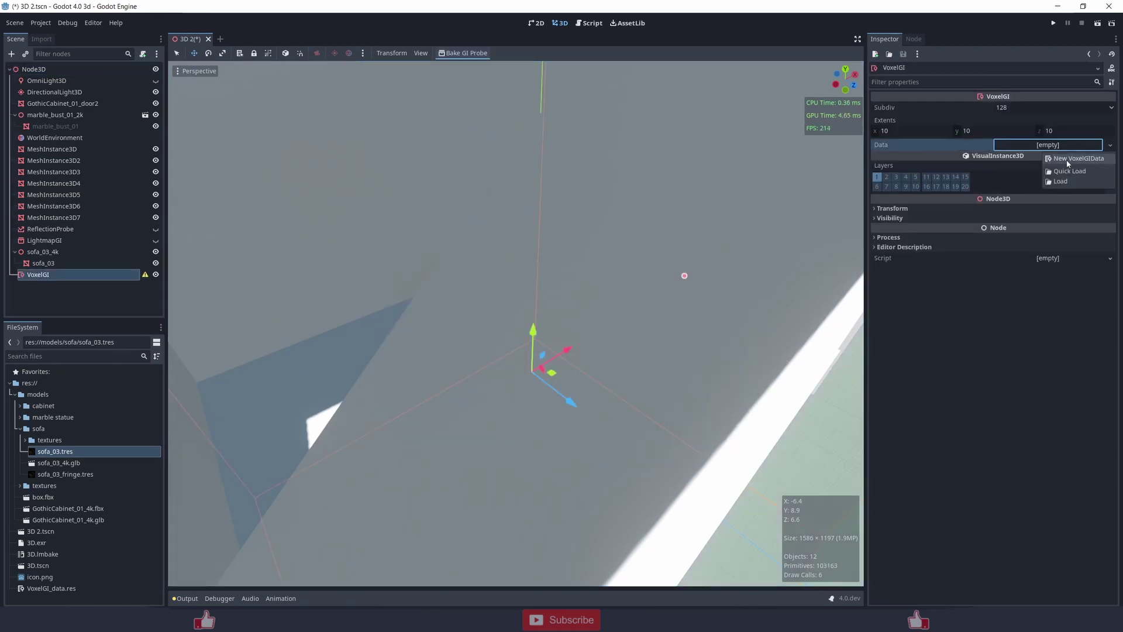
pyautogui.click(1068, 158)
pyautogui.scroll(-5, 668, 363)
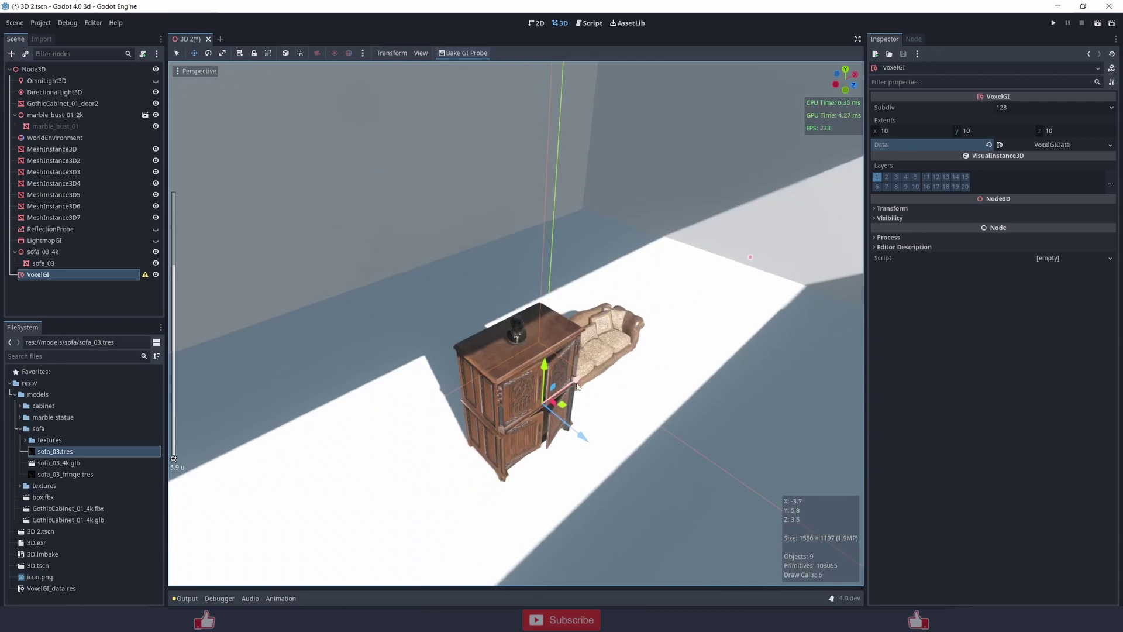
pyautogui.moveTo(576, 383); pyautogui.dragTo(531, 266)
# - Enable Use Two Bounces and Interior in the VoxelGI data, bake the GI probe, and view the lit room from the cabinet's side
pyautogui.click(1052, 144)
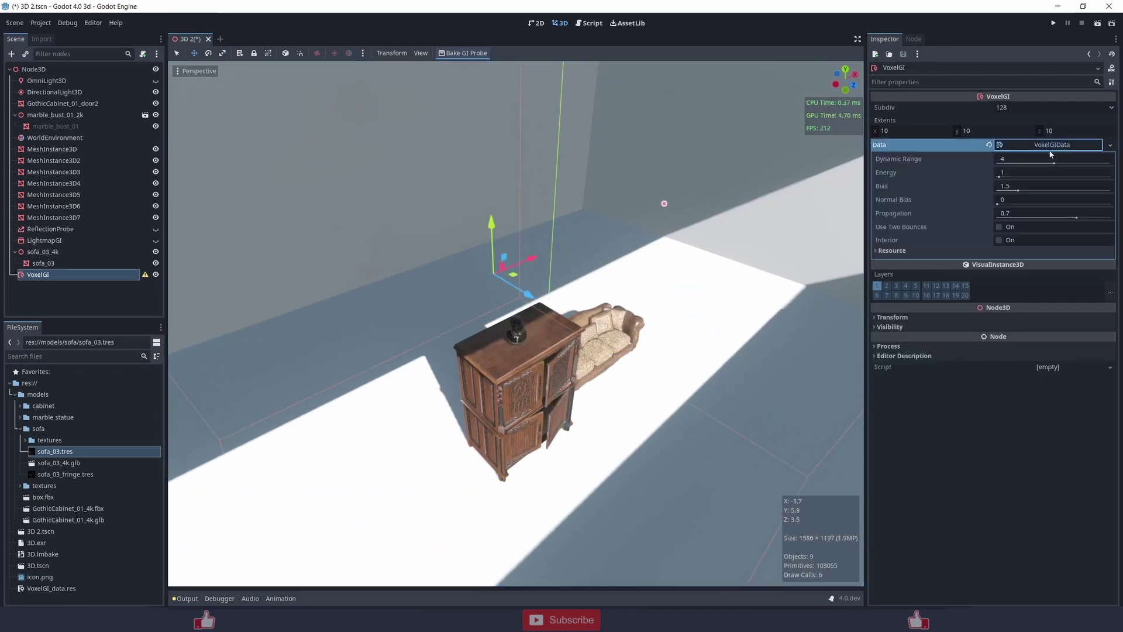
pyautogui.click(1011, 226)
pyautogui.click(1008, 240)
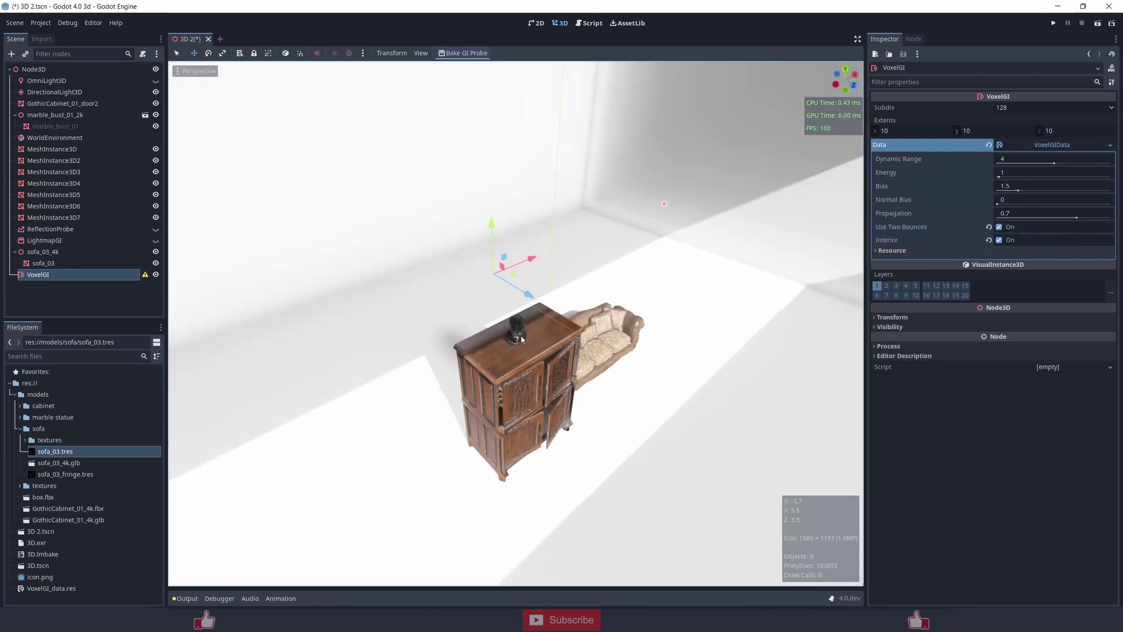
pyautogui.moveTo(522, 339); pyautogui.dragTo(615, 308, button='middle')
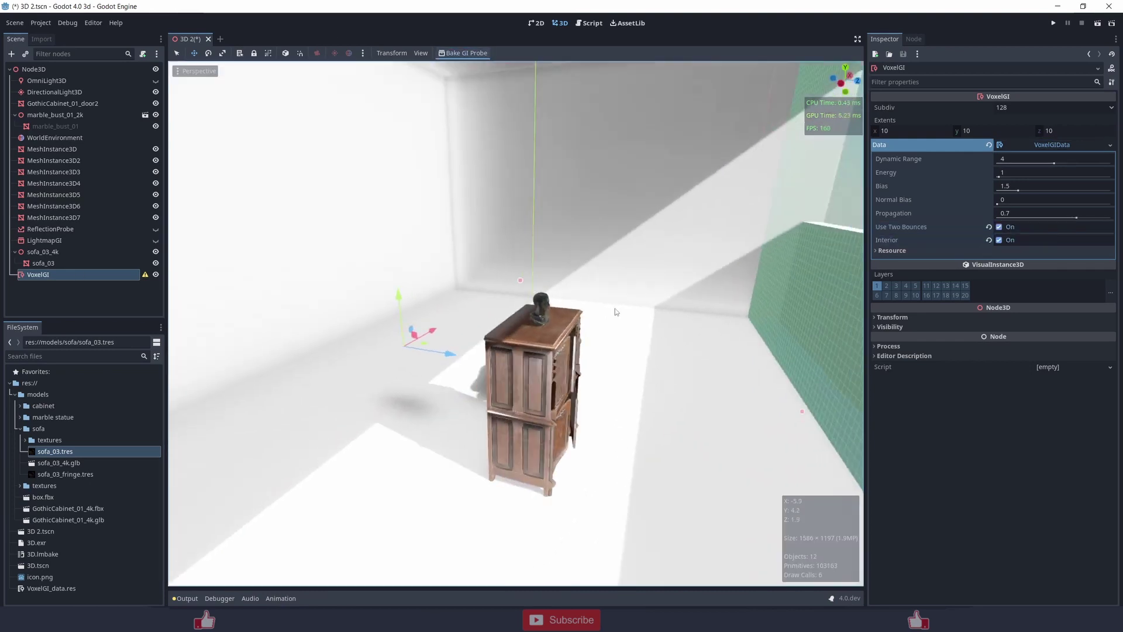
pyautogui.moveTo(454, 373); pyautogui.dragTo(494, 373)
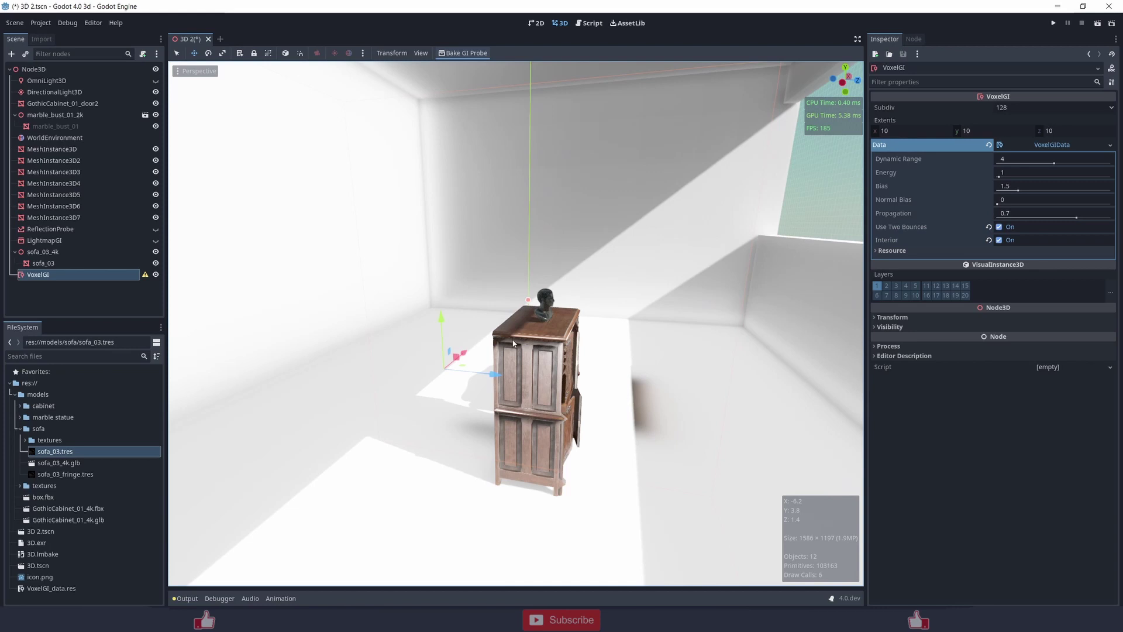
# - Collapse the WorldEnvironment's Sky settings and disable its SDFGI
pyautogui.click(54, 137)
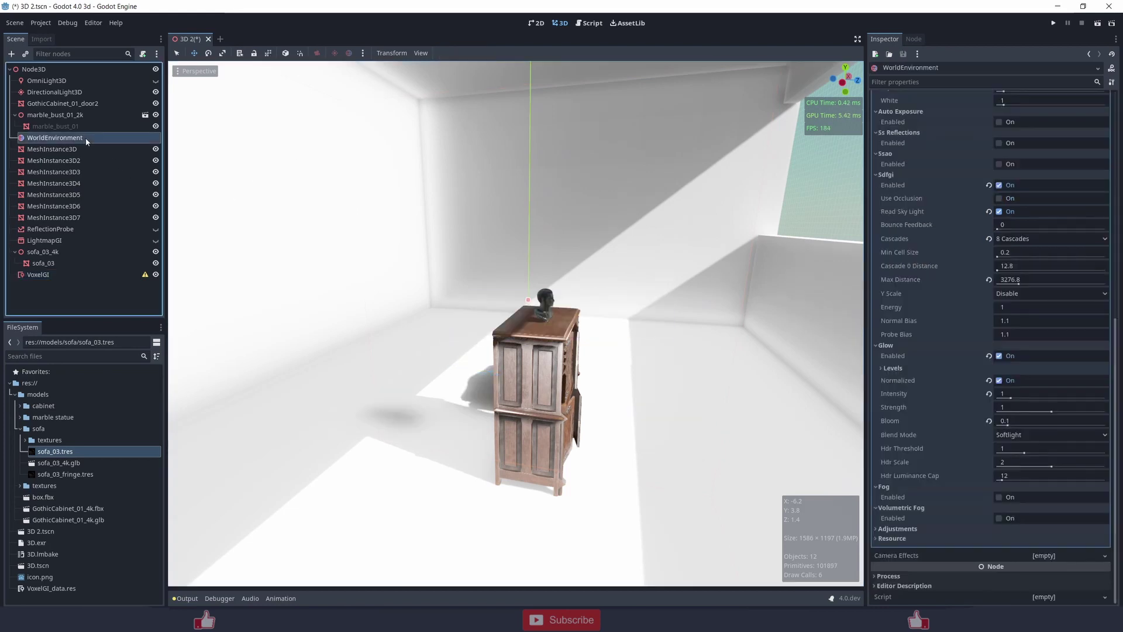
pyautogui.scroll(-5, 1015, 217)
pyautogui.scroll(10, 1017, 210)
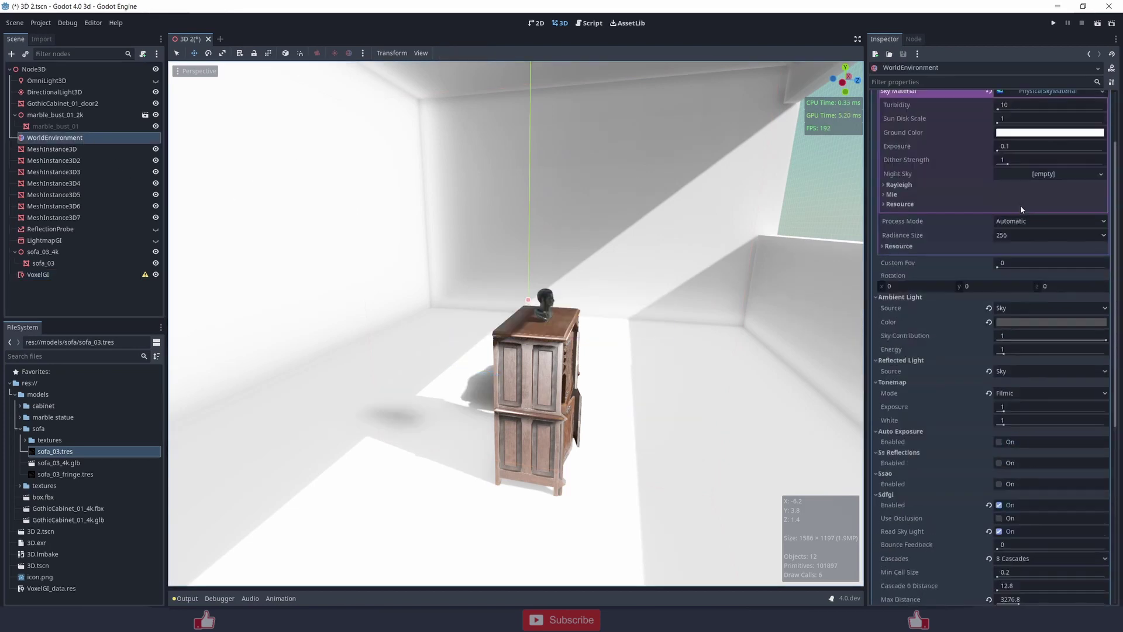
pyautogui.click(891, 158)
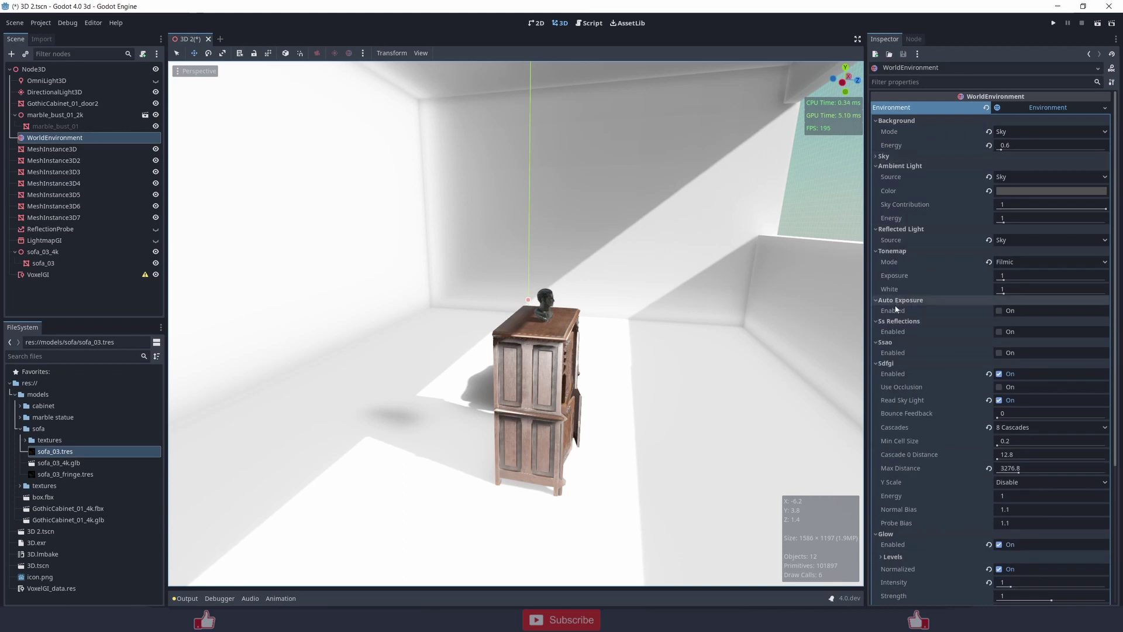
pyautogui.click(989, 374)
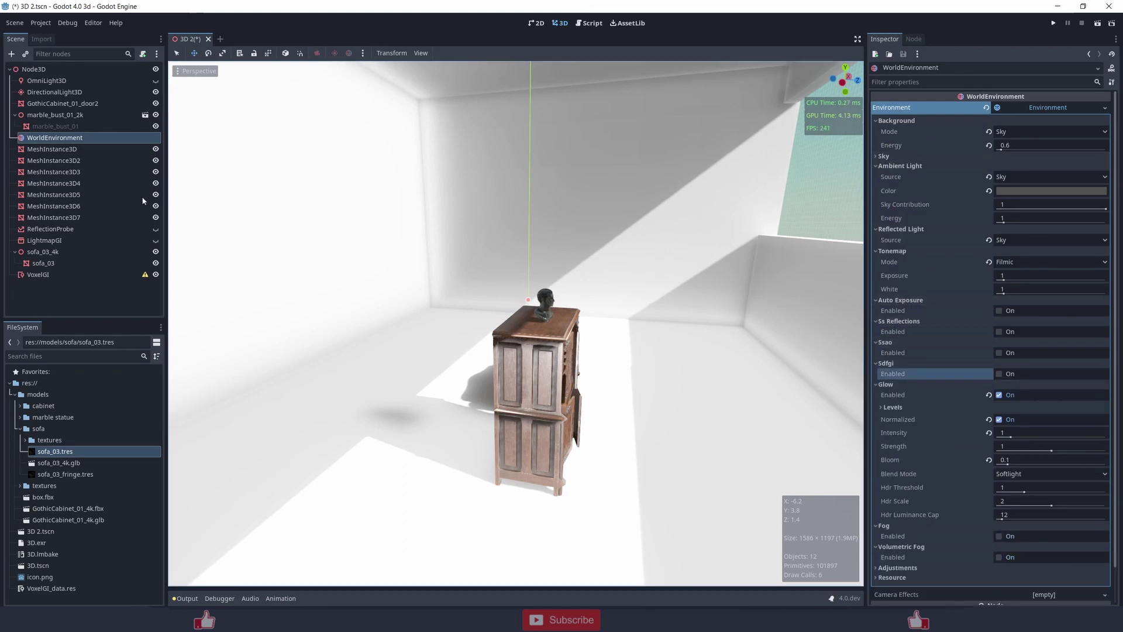
# - Check the VoxelGI node's data properties and its configuration warning, and bake the GI probe again
pyautogui.click(57, 274)
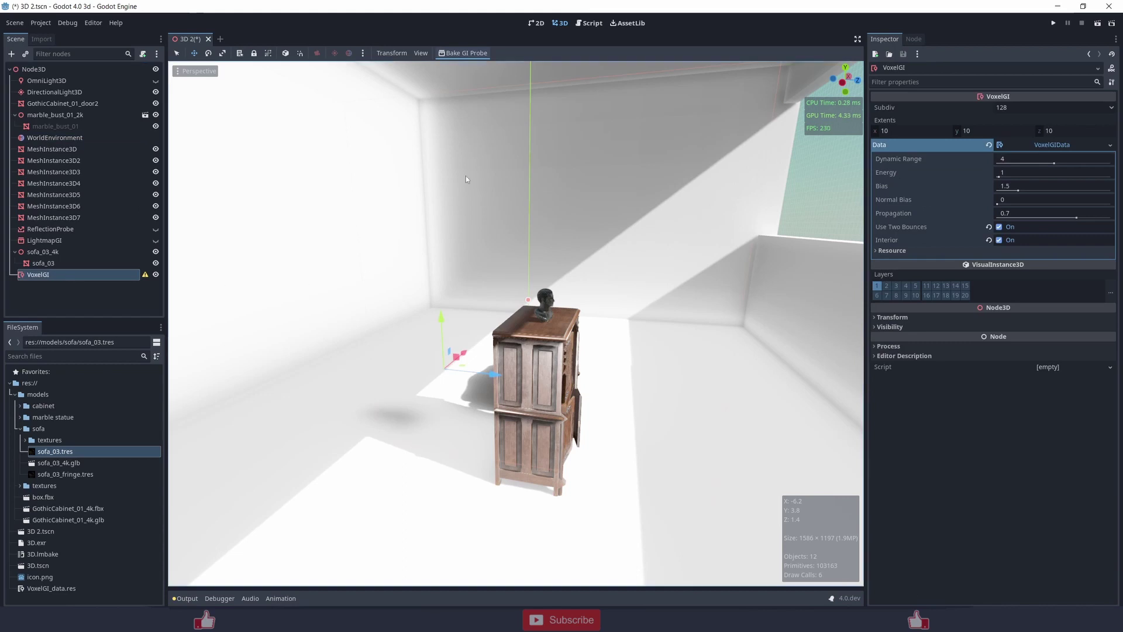
pyautogui.click(1057, 146)
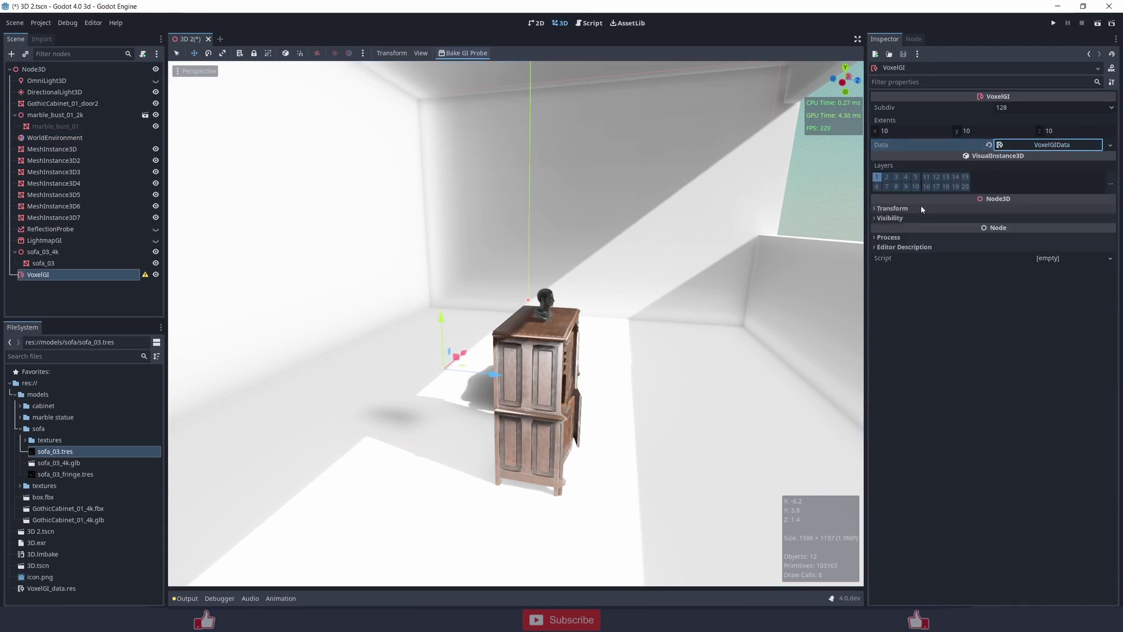
pyautogui.click(1035, 146)
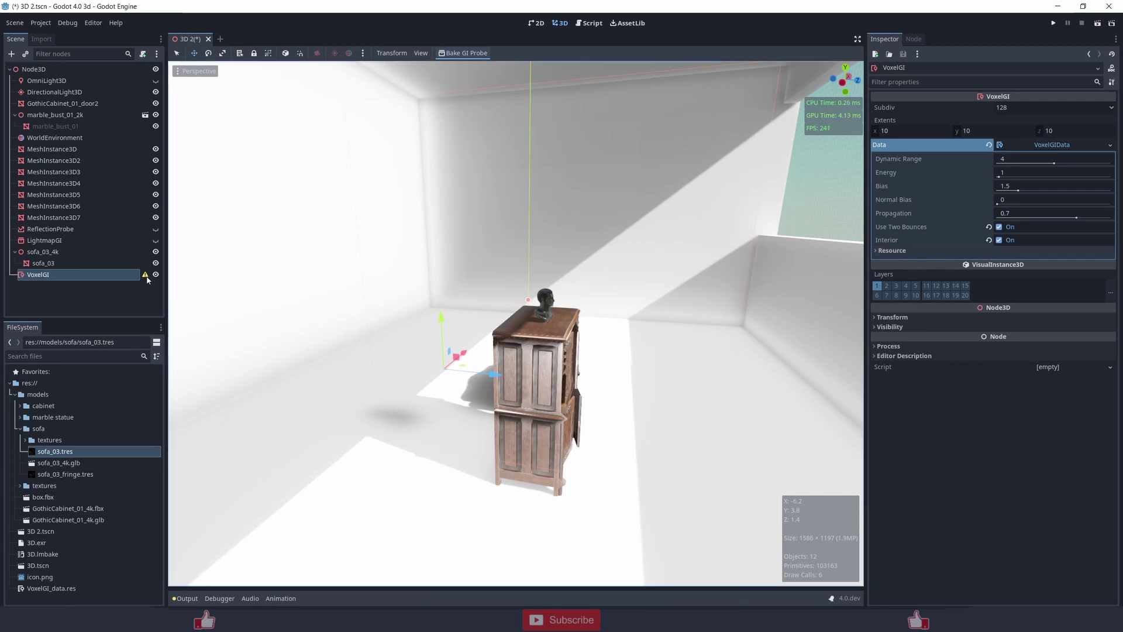
pyautogui.moveTo(145, 278)
pyautogui.click(461, 58)
# - Set the Global Illumination mode of GothicCabinet_01_door2 to Baked
pyautogui.click(70, 206)
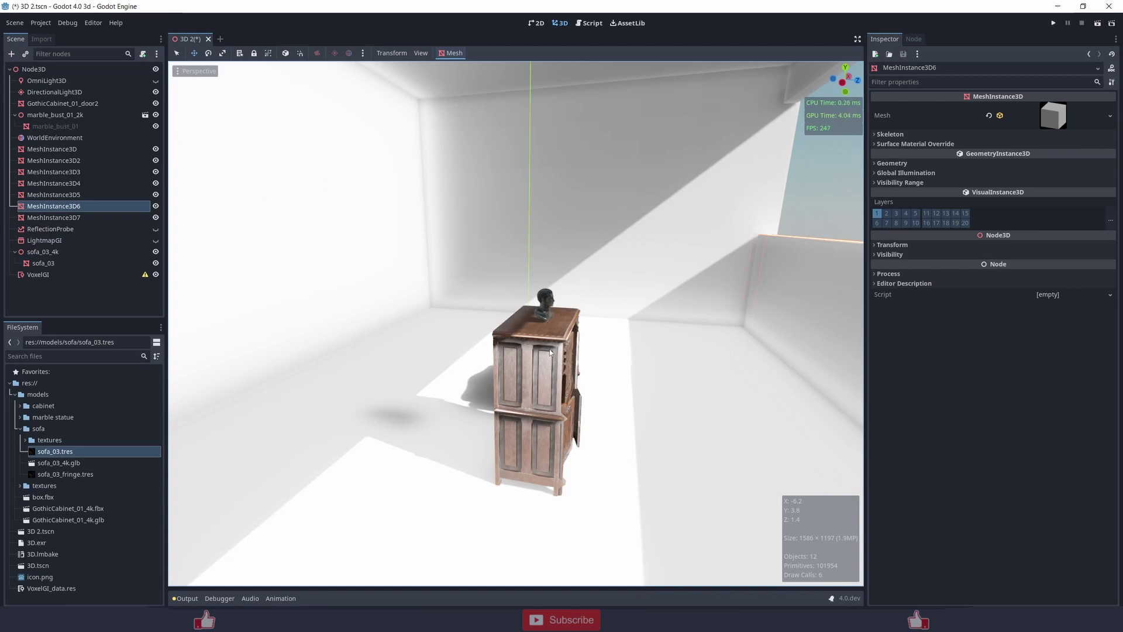
pyautogui.click(63, 102)
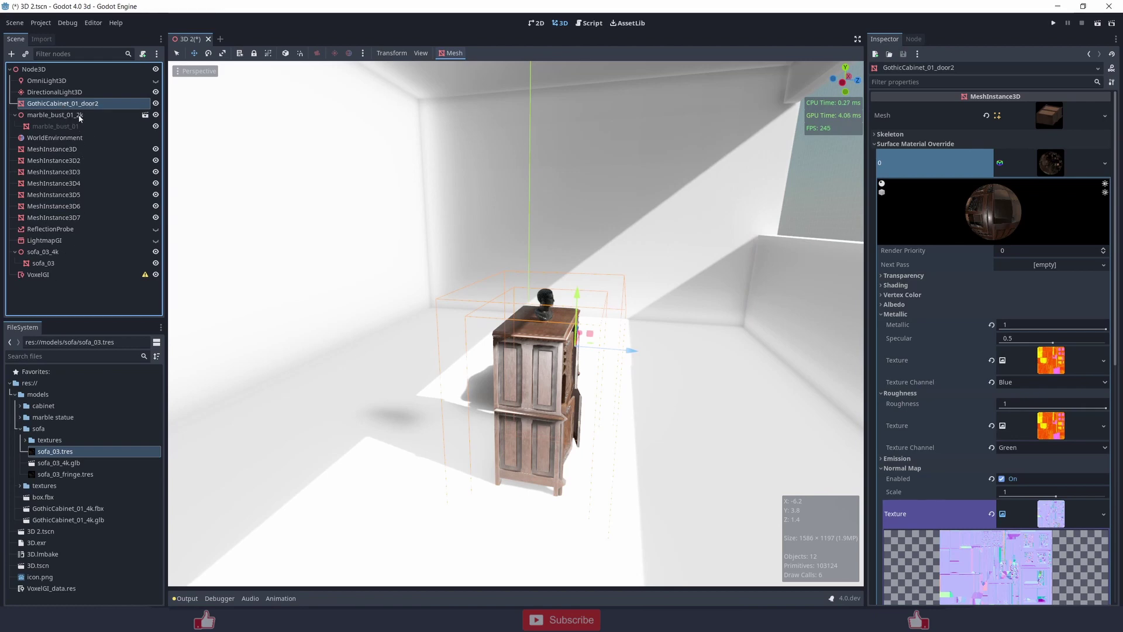
pyautogui.scroll(-2, 1000, 389)
pyautogui.click(1000, 389)
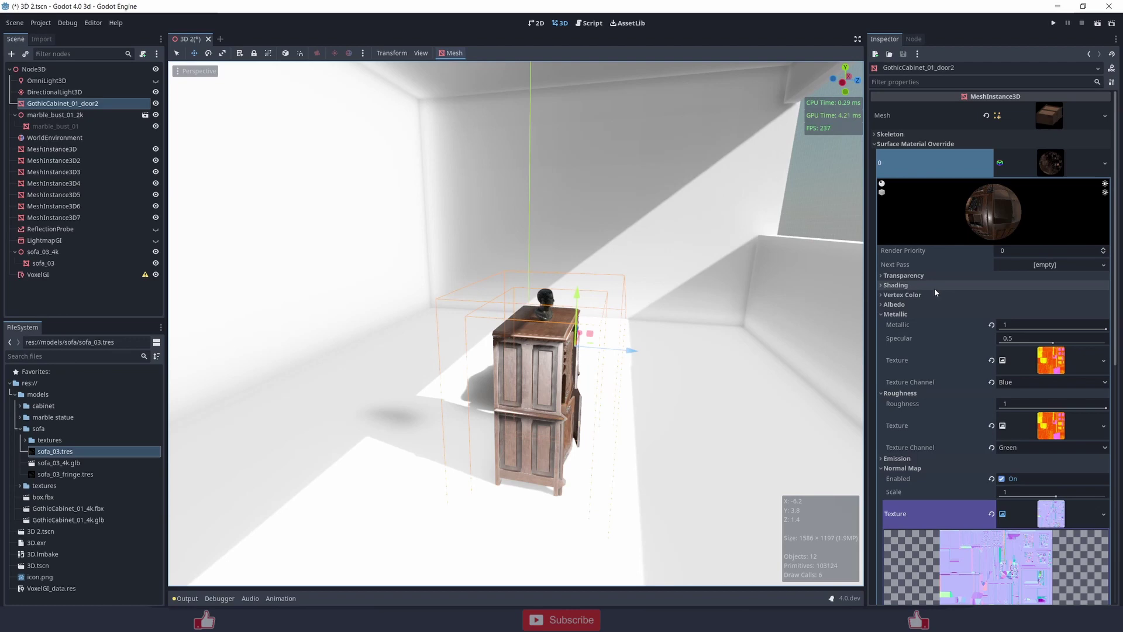
pyautogui.doubleClick(78, 103)
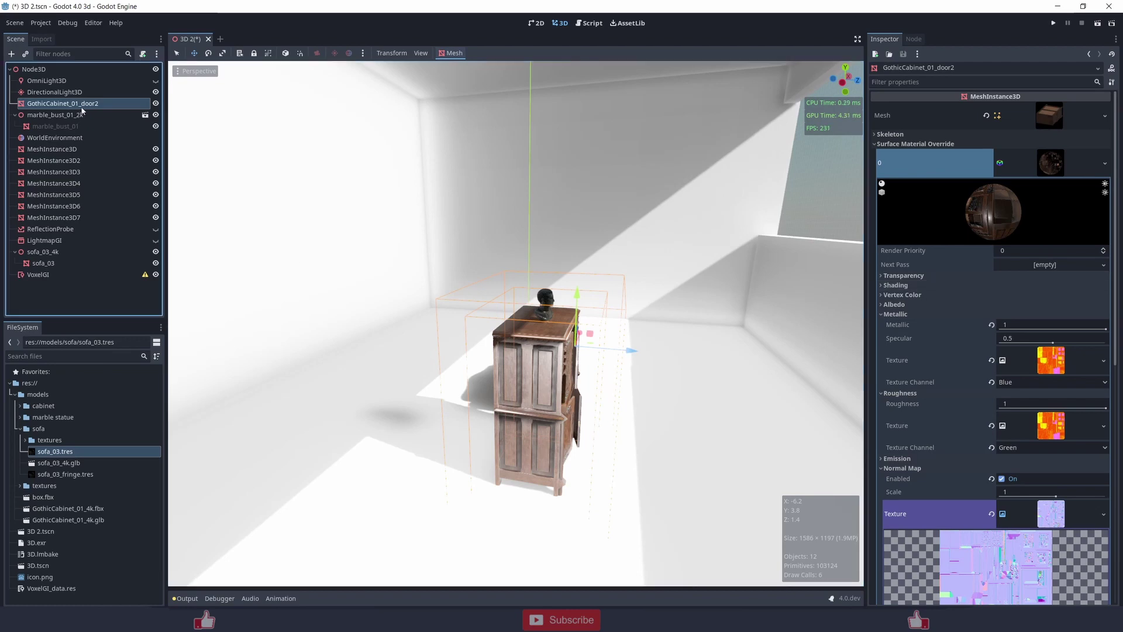
pyautogui.click(50, 122)
pyautogui.click(48, 106)
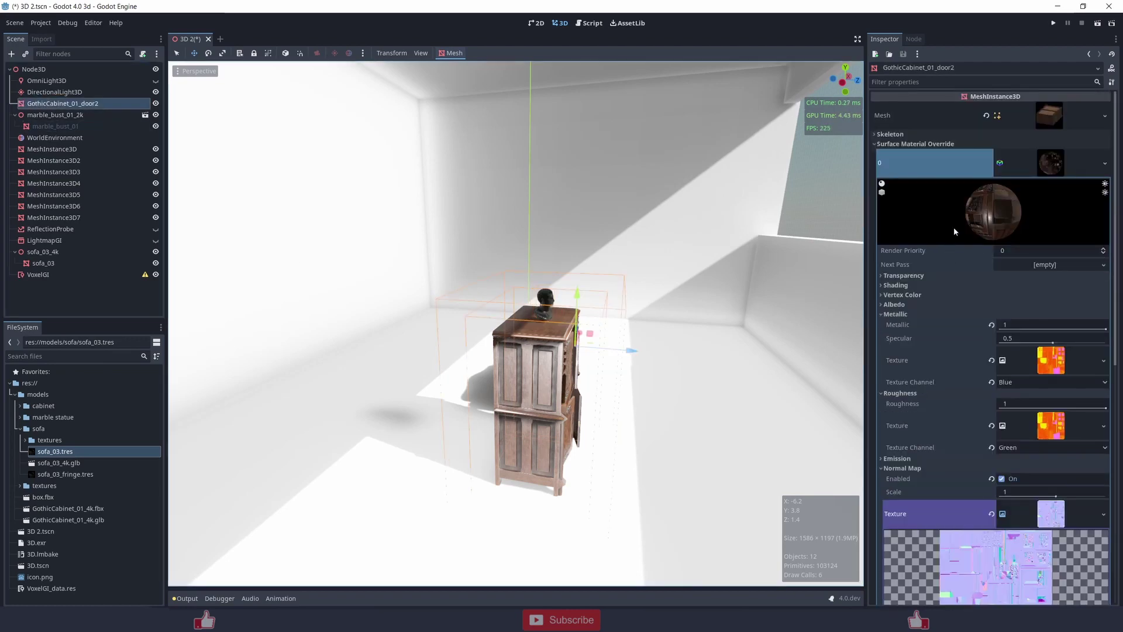
pyautogui.click(943, 143)
pyautogui.click(962, 164)
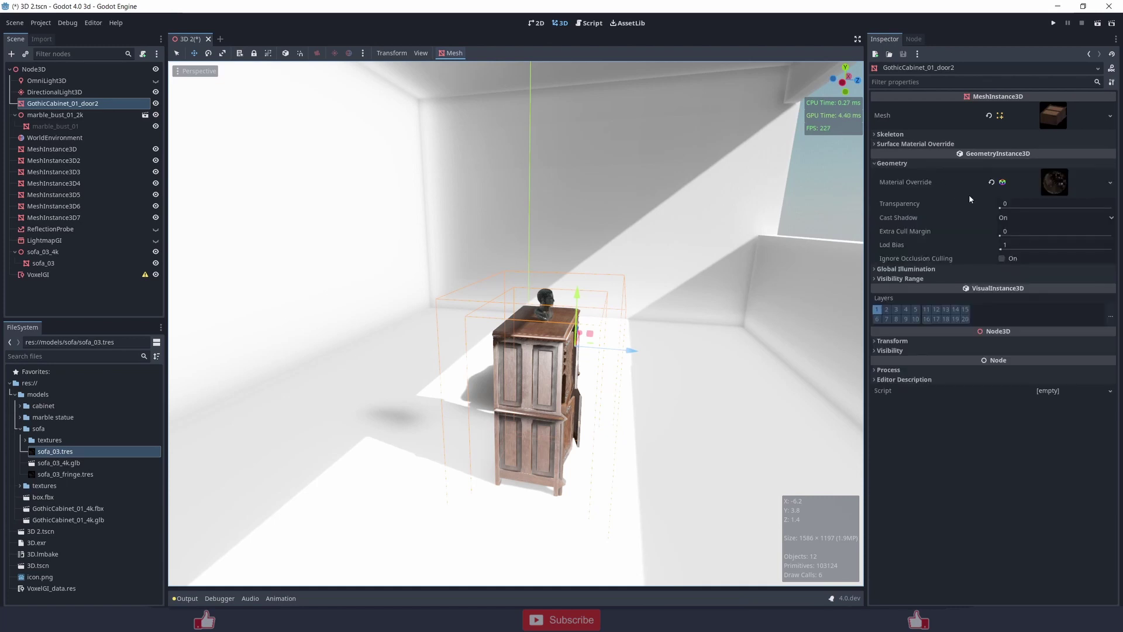
pyautogui.click(906, 268)
pyautogui.click(1052, 279)
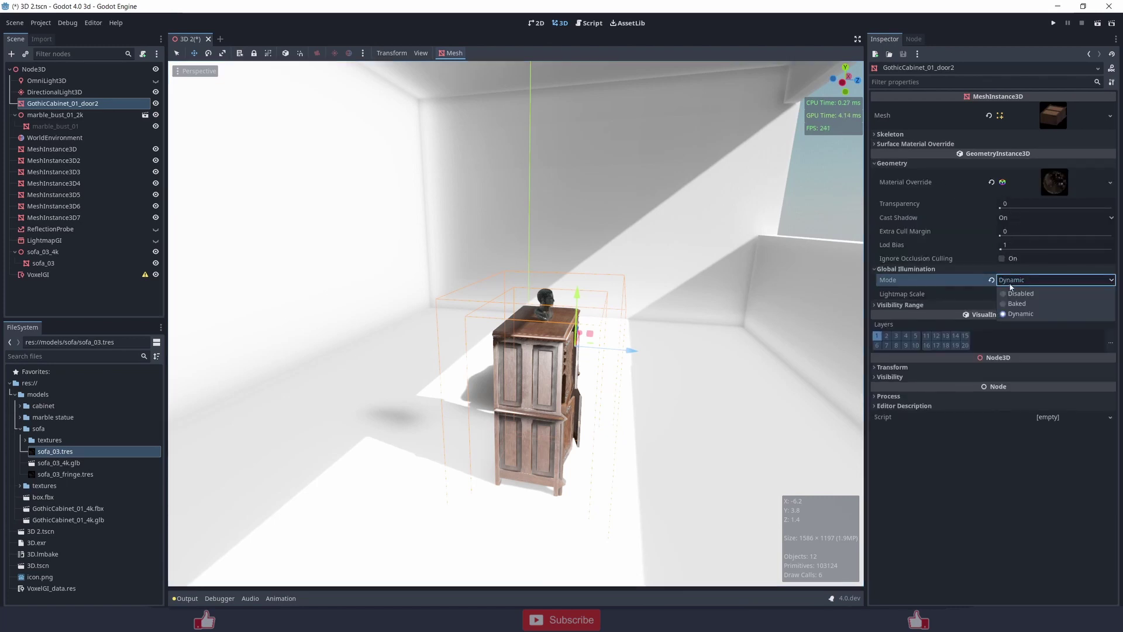
pyautogui.click(1018, 304)
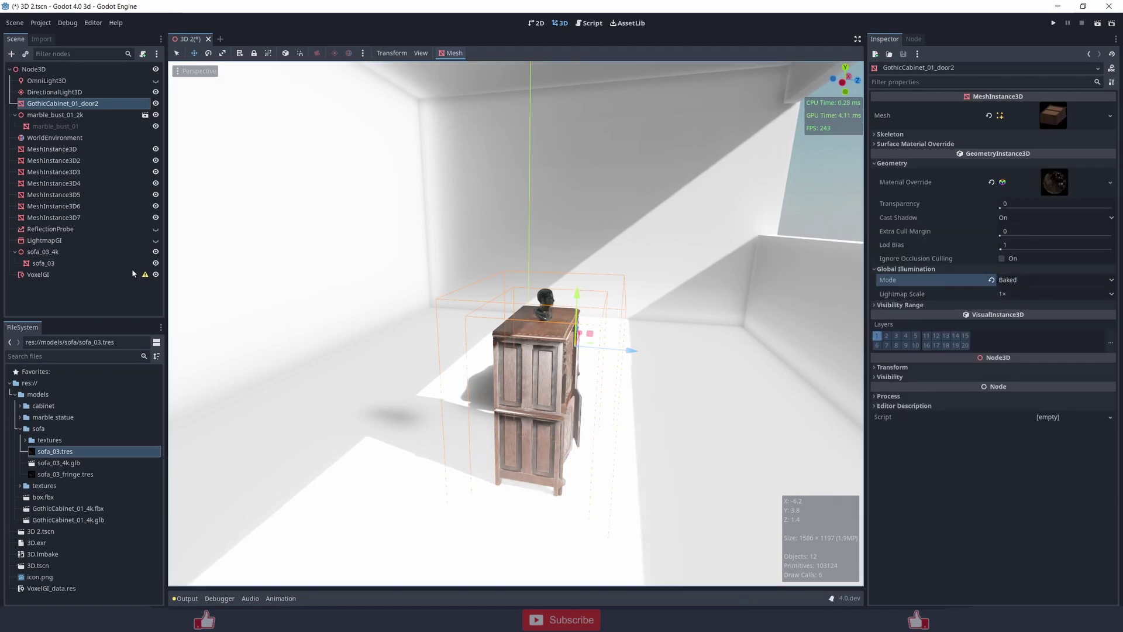
# - Bake the GI probe for the VoxelGI node, view the room from above, and check the node's warning
pyautogui.click(38, 274)
pyautogui.click(480, 54)
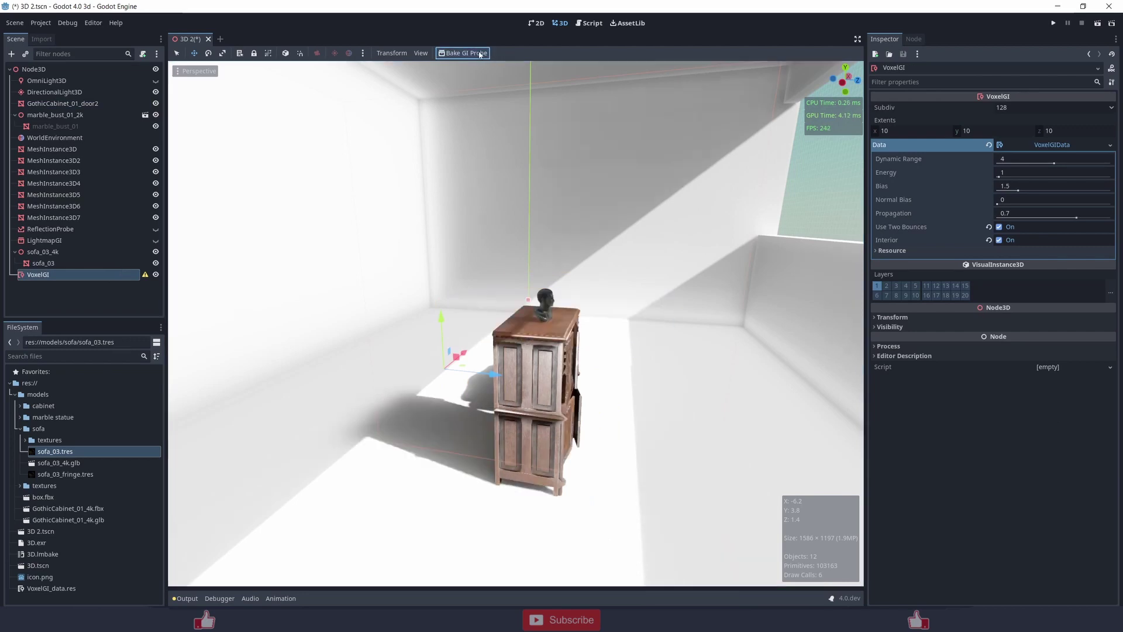
pyautogui.moveTo(444, 216); pyautogui.dragTo(421, 315, button='middle')
pyautogui.scroll(-3, 638, 287)
pyautogui.moveTo(146, 277)
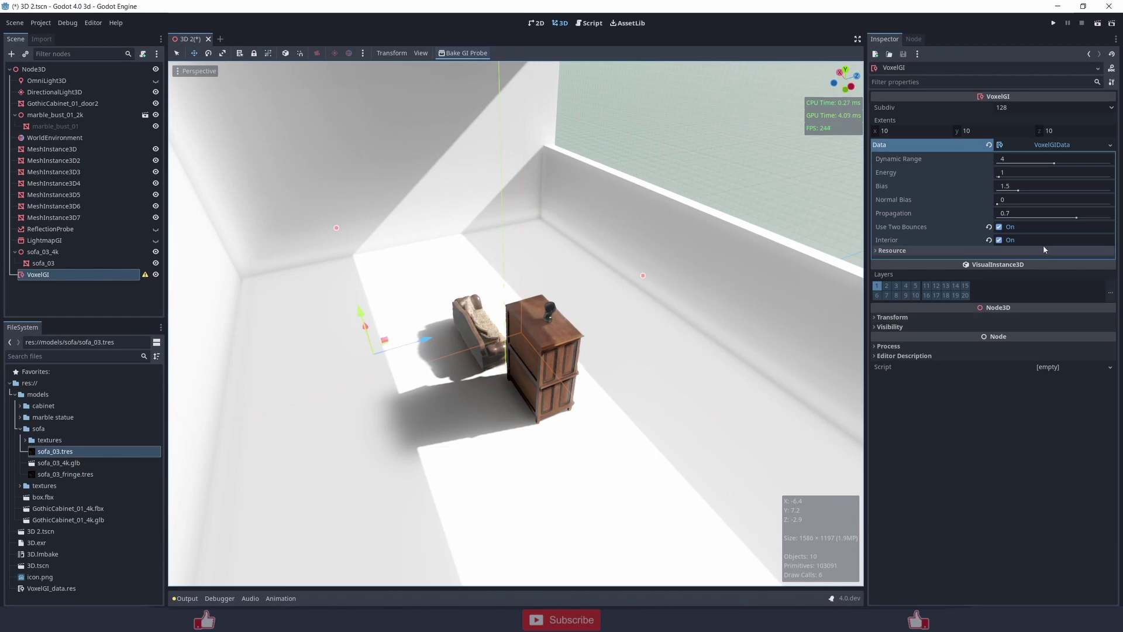
# - Replace the VoxelGI node's data with a new VoxelGIData and bake the GI probe
pyautogui.click(989, 145)
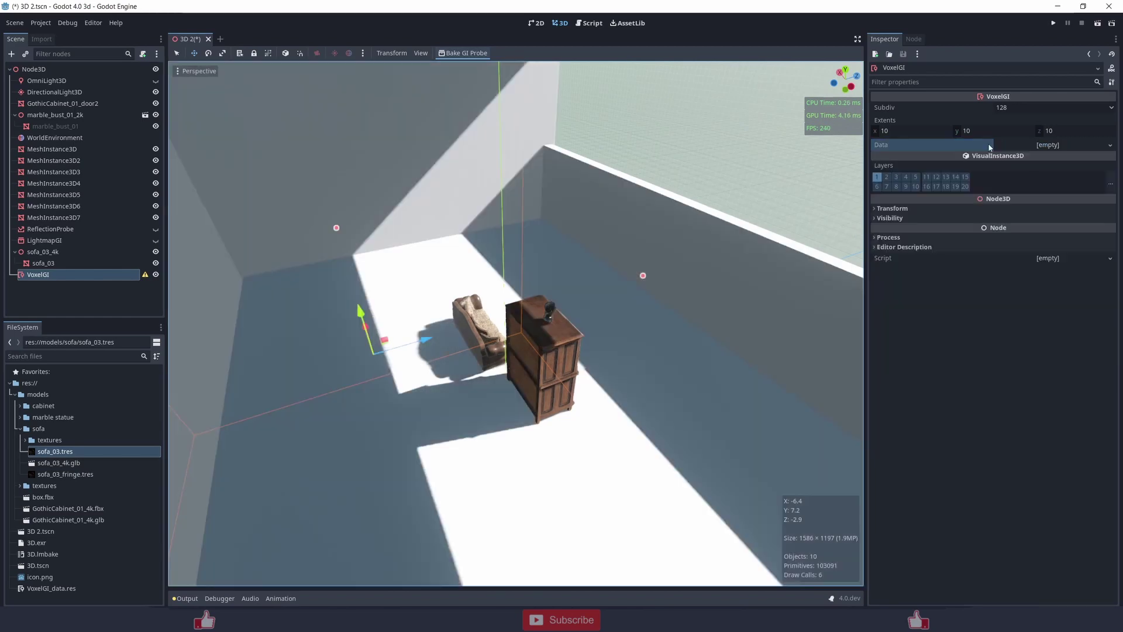
pyautogui.click(1052, 147)
pyautogui.click(1066, 159)
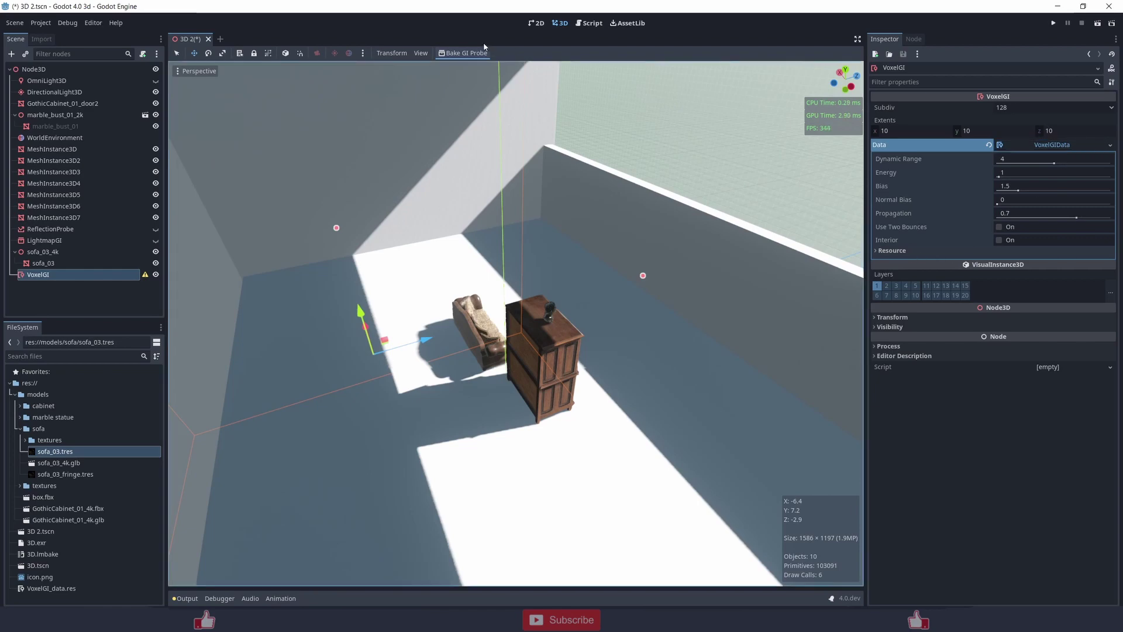
pyautogui.click(472, 53)
pyautogui.moveTo(497, 272); pyautogui.dragTo(413, 299, button='middle')
pyautogui.moveTo(608, 331); pyautogui.dragTo(552, 343)
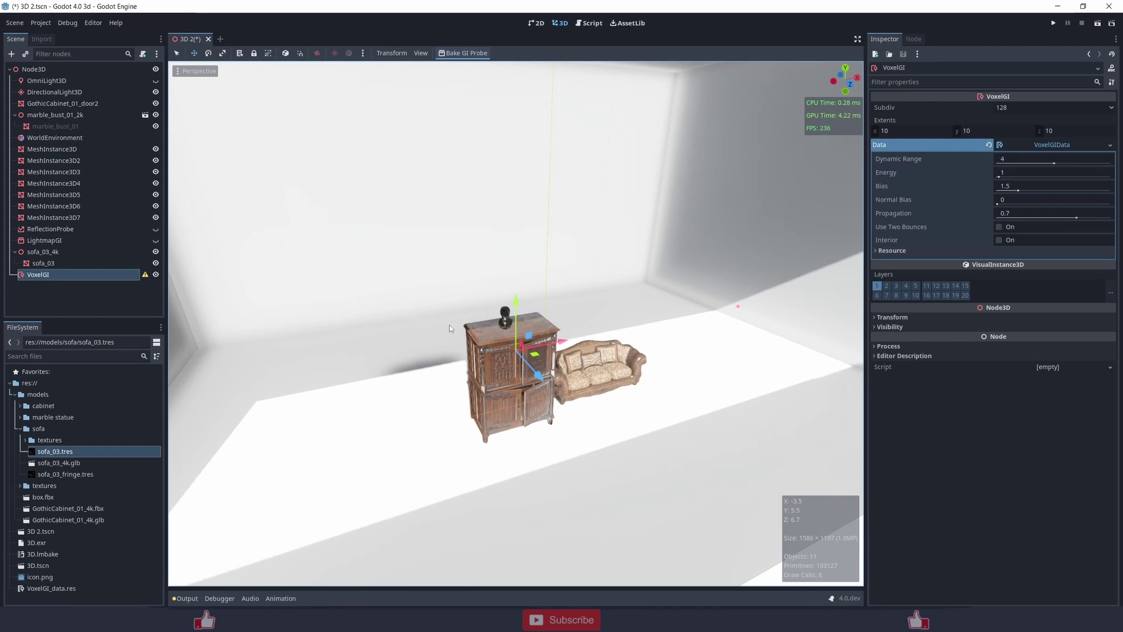
pyautogui.click(462, 53)
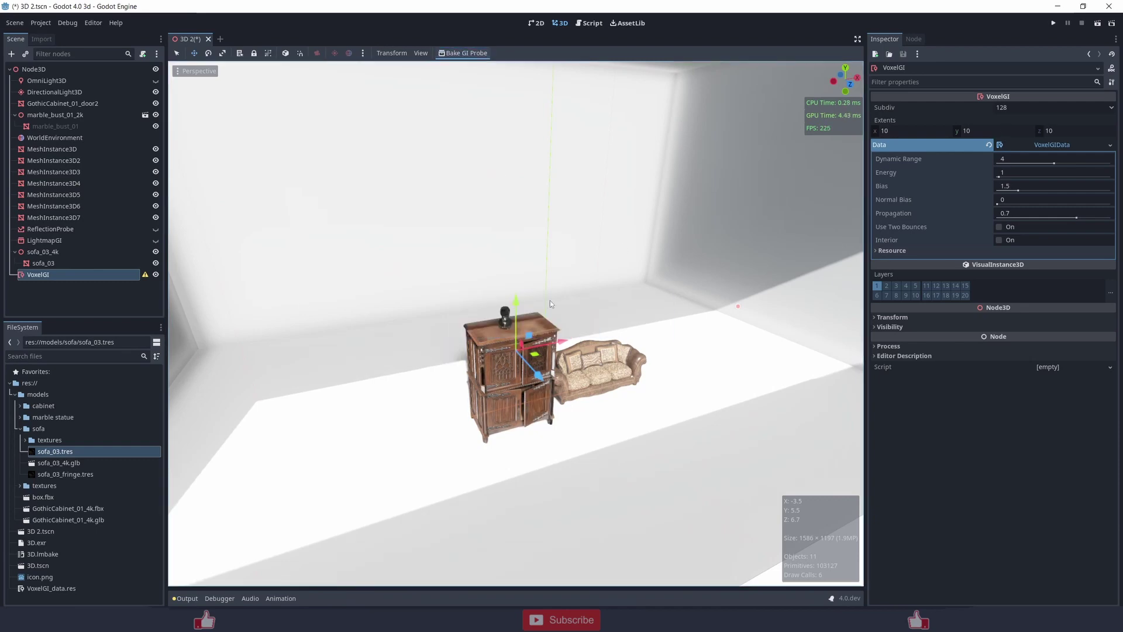
# - Enable Use Two Bounces and Interior in the new VoxelGI data and bake the GI probe again
pyautogui.moveTo(550, 300); pyautogui.dragTo(634, 263, button='middle')
pyautogui.scroll(8, 587, 302)
pyautogui.moveTo(587, 302); pyautogui.dragTo(629, 357, button='middle')
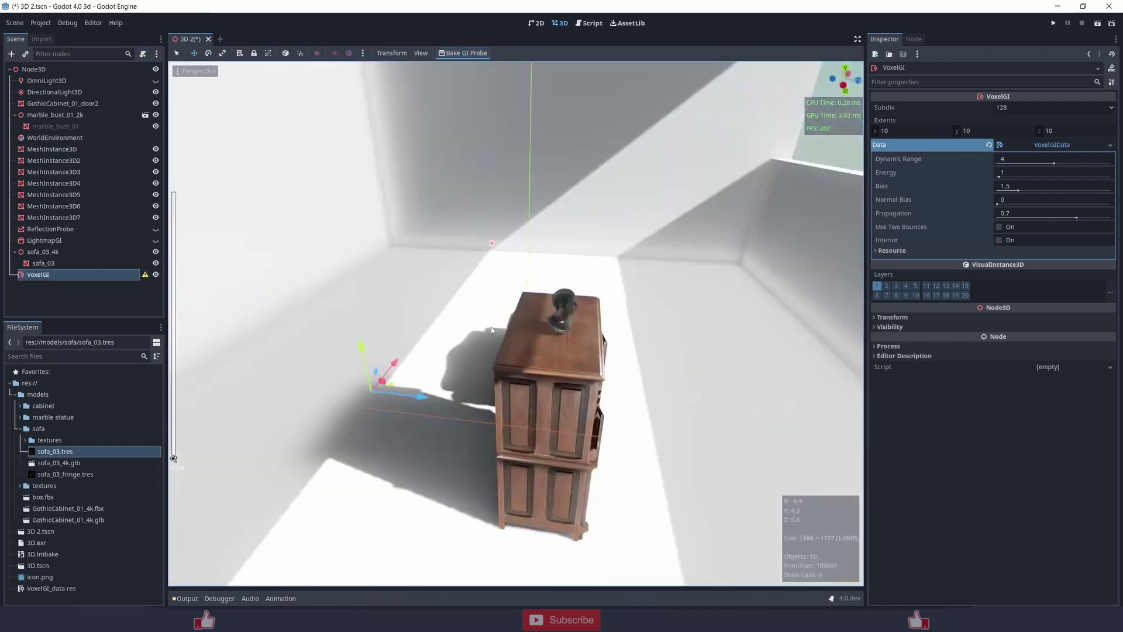
pyautogui.scroll(-3, 629, 357)
pyautogui.click(999, 226)
pyautogui.click(999, 240)
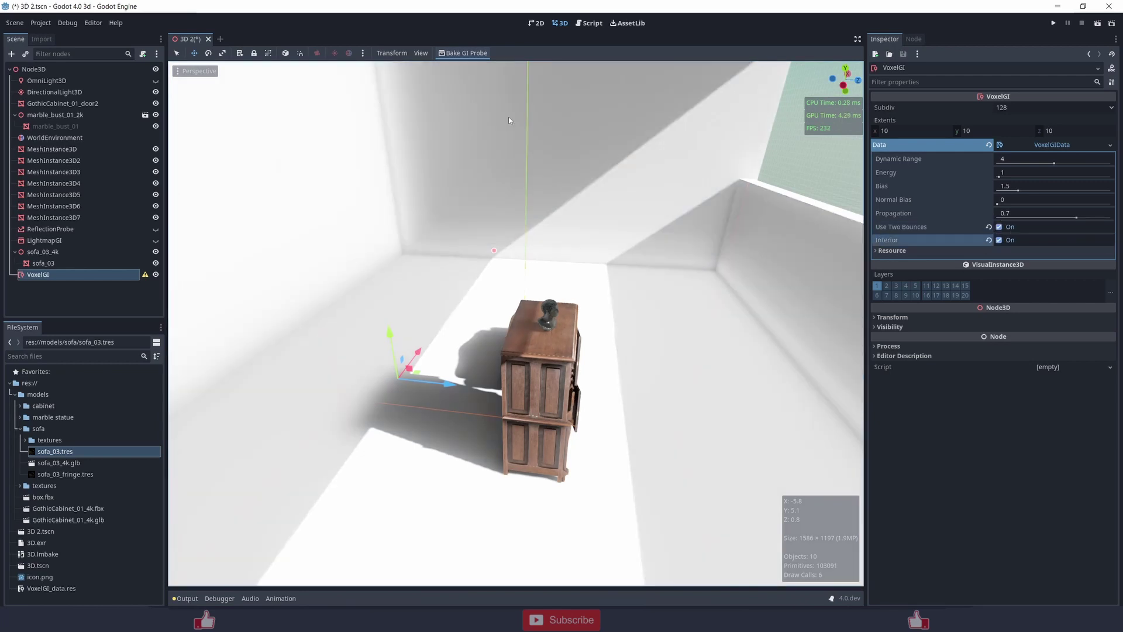
pyautogui.click(462, 53)
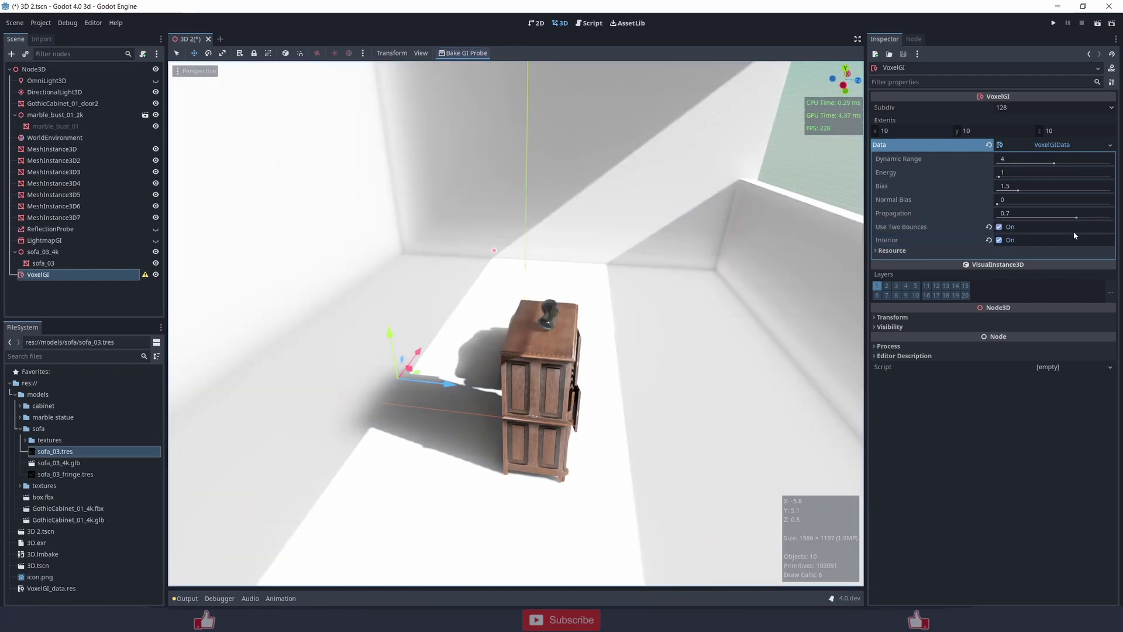
# - Turn off Interior in the VoxelGI data, set its Energy to 0.08, and bake the GI probe
pyautogui.click(1009, 241)
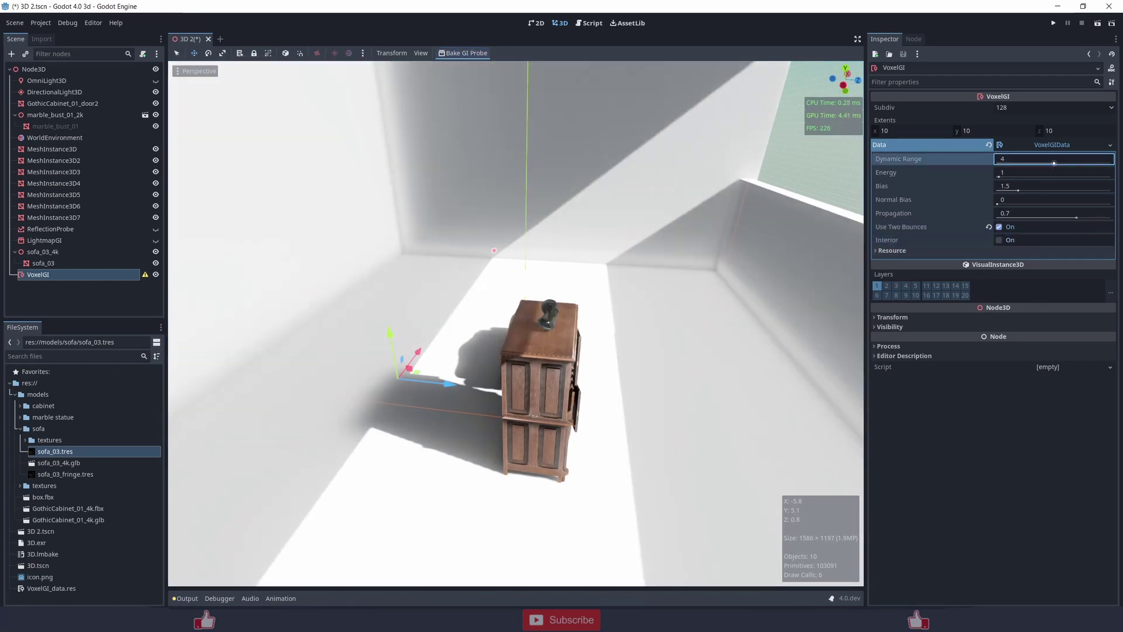
pyautogui.click(1001, 173)
pyautogui.write('0')
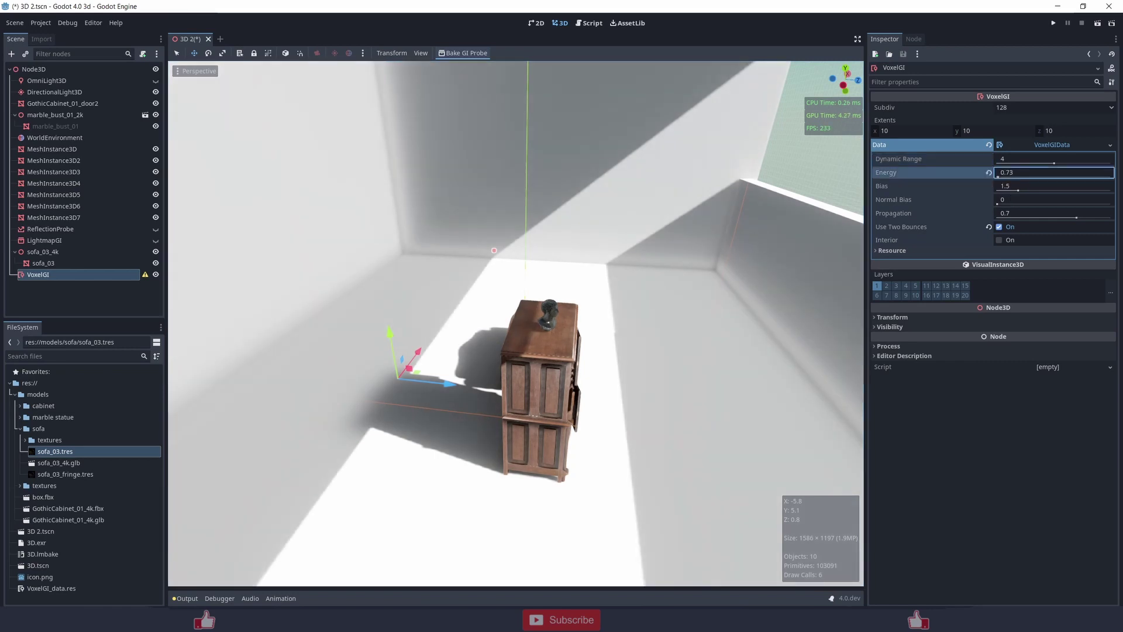
pyautogui.write('.08')
pyautogui.press('Return')
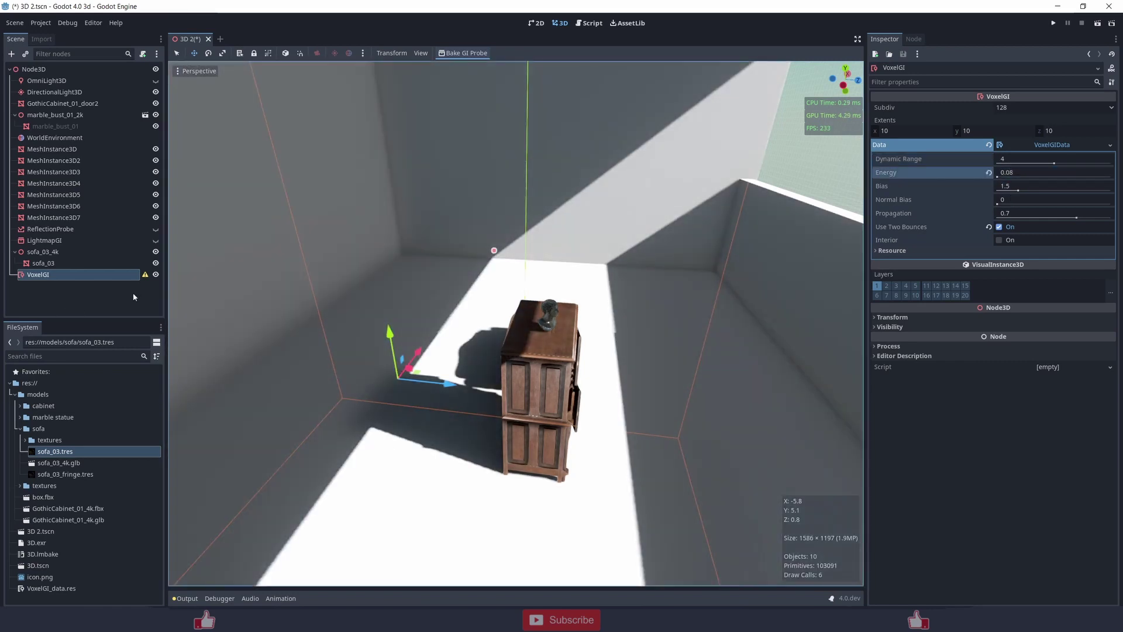
pyautogui.click(467, 54)
# - Turn Interior back on, rebake the GI probe, and view the cabinet and sofa from several sides
pyautogui.click(999, 240)
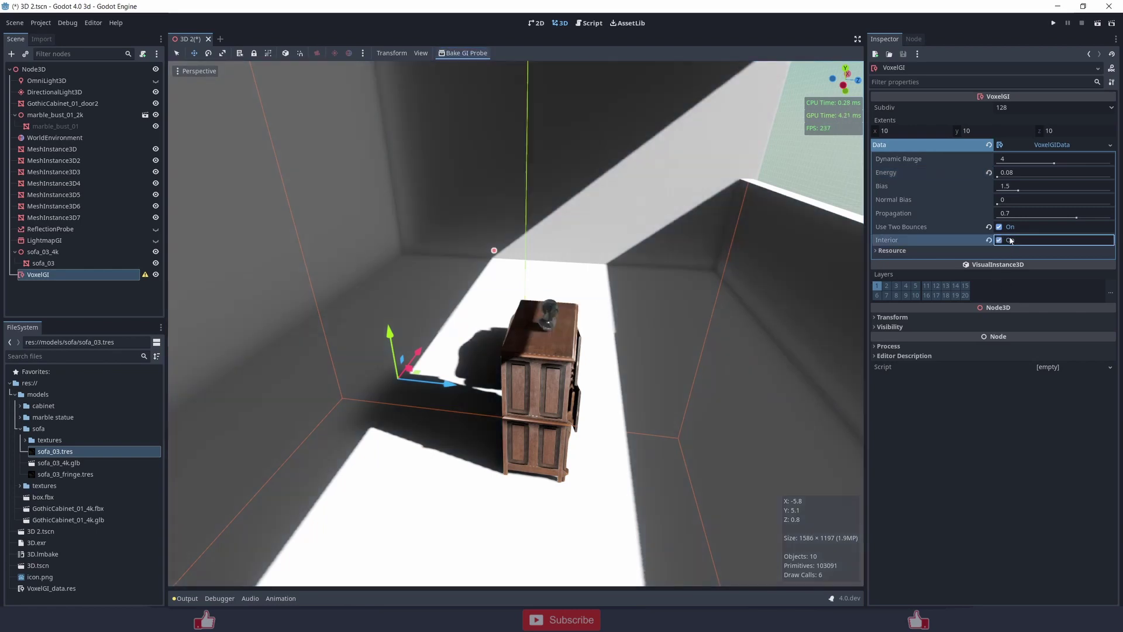
pyautogui.moveTo(573, 304); pyautogui.dragTo(479, 254, button='middle')
pyautogui.click(457, 58)
pyautogui.scroll(-7, 480, 254)
pyautogui.moveTo(490, 307); pyautogui.dragTo(366, 285, button='middle')
pyautogui.scroll(4, 398, 296)
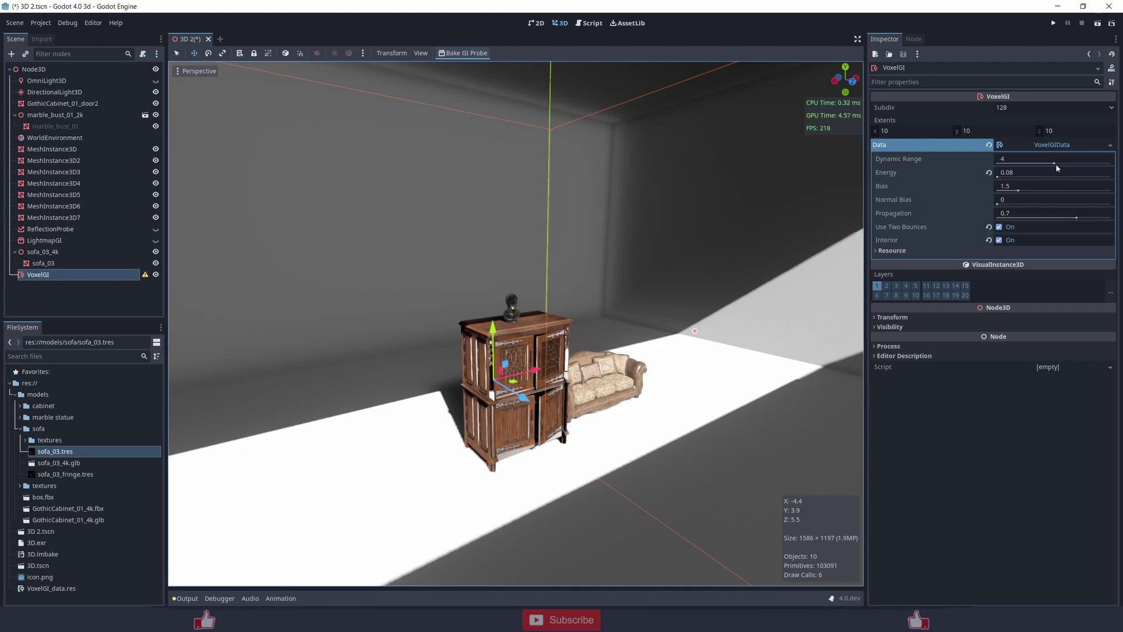
pyautogui.moveTo(517, 364); pyautogui.dragTo(229, 418, button='middle')
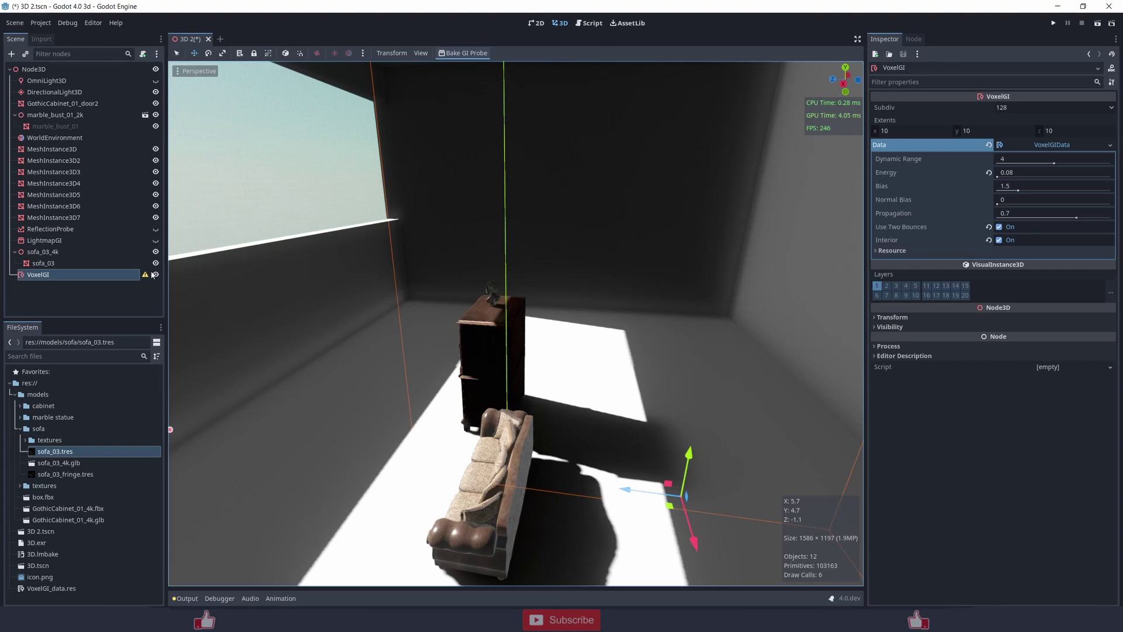
pyautogui.moveTo(412, 339); pyautogui.dragTo(625, 348, button='middle')
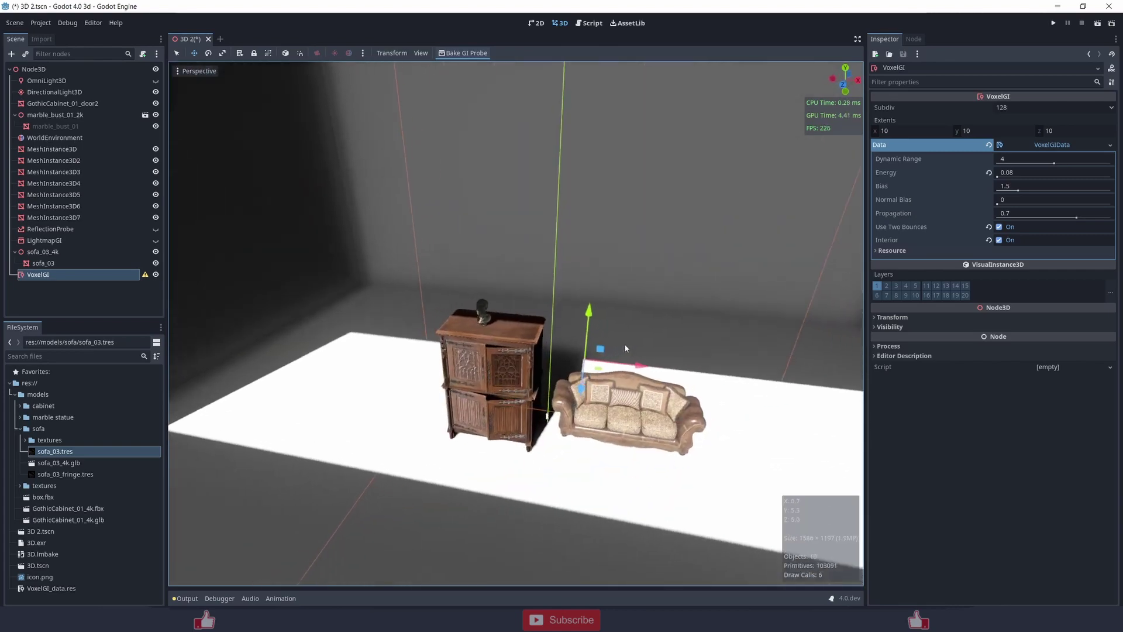